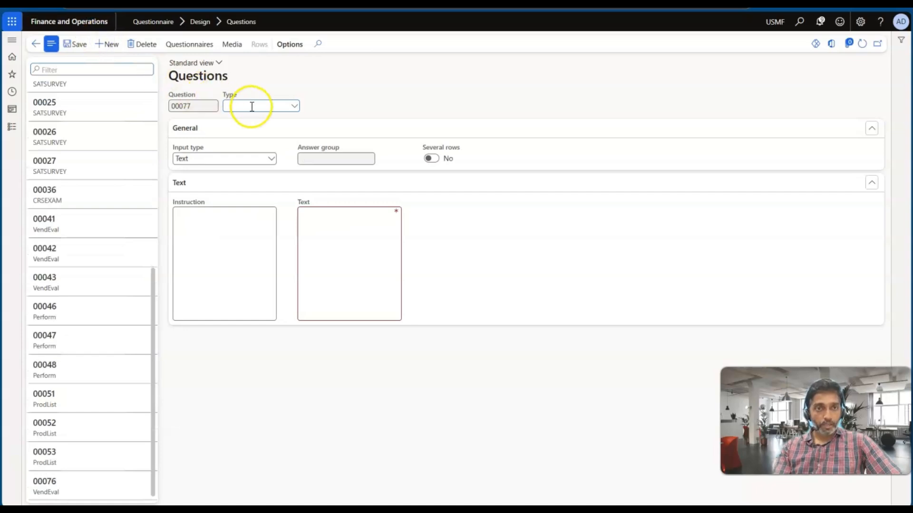
Set the new question's type to VendEval (Vendor Evaluation) and look at that question type's details.
{"action": "left_click", "coordinate": [293, 107]}
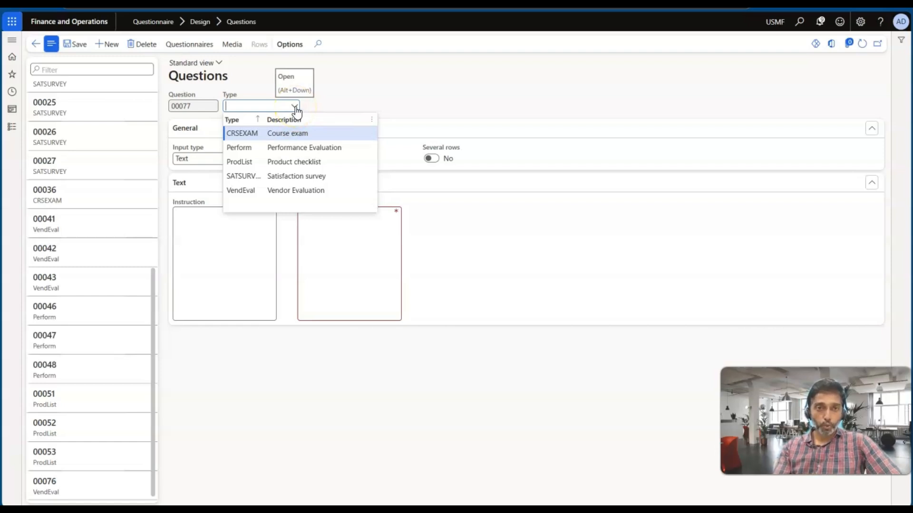
{"action": "left_click", "coordinate": [279, 191]}
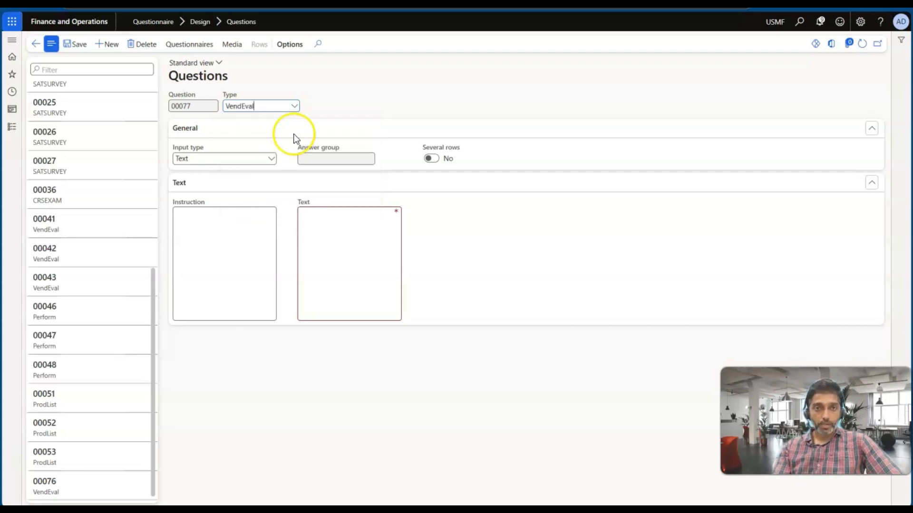
{"action": "right_click", "coordinate": [295, 108]}
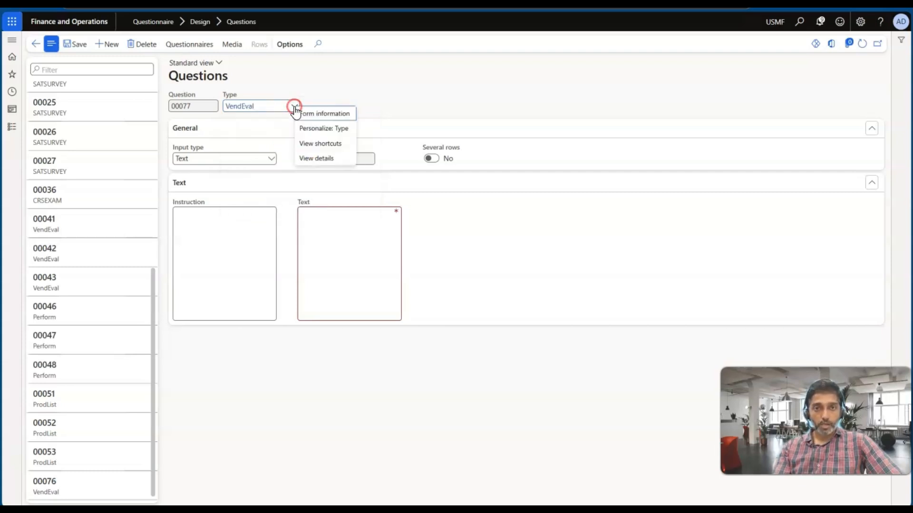
{"action": "left_click", "coordinate": [305, 158]}
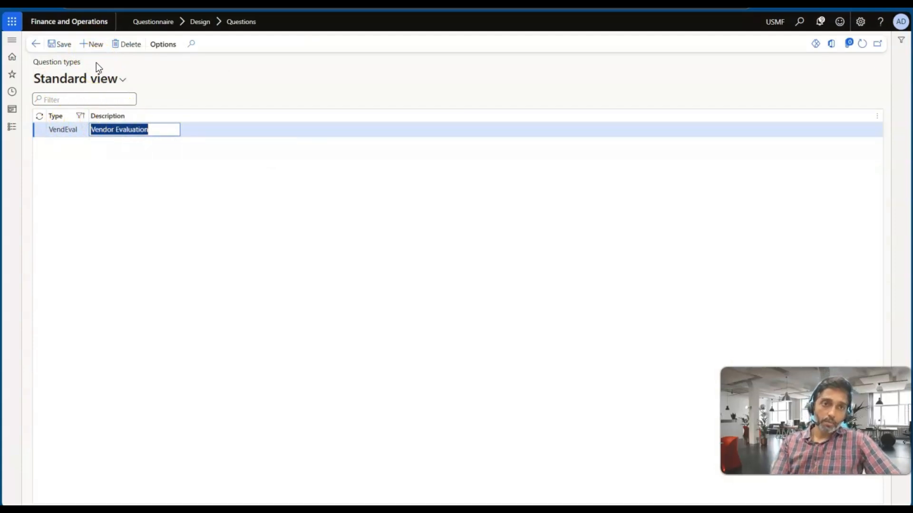
{"action": "left_click", "coordinate": [31, 47]}
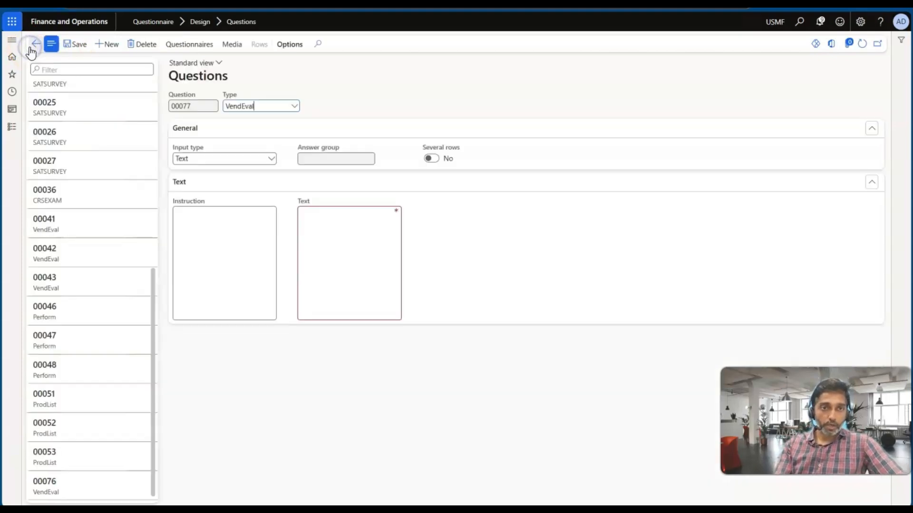
Choose Text as the input type, enter the question text "What is the lead time for delivery" and save the question.
{"action": "left_click", "coordinate": [269, 158]}
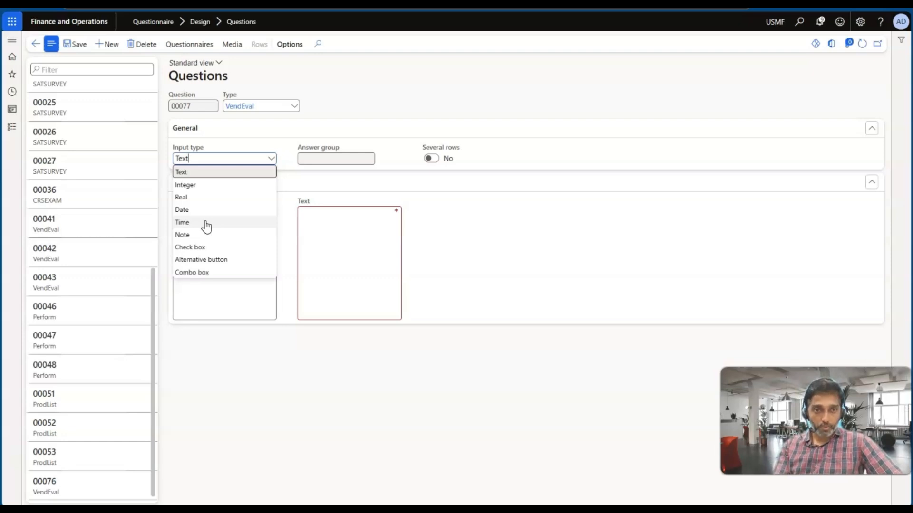
{"action": "left_click", "coordinate": [190, 173]}
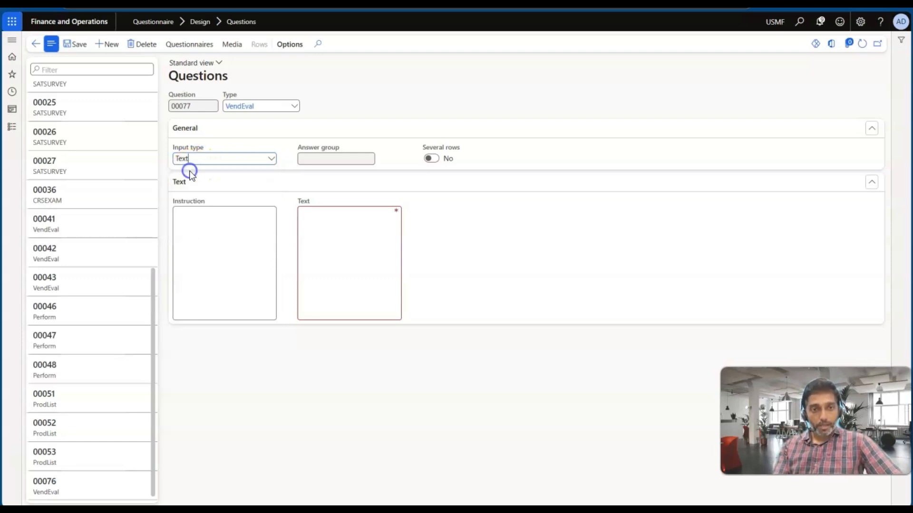
{"action": "left_click", "coordinate": [313, 220]}
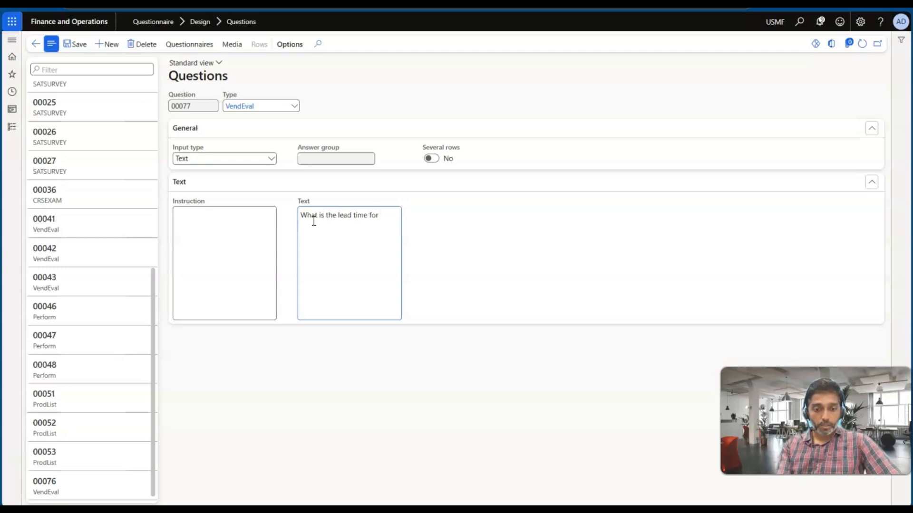
{"action": "left_click", "coordinate": [413, 235]}
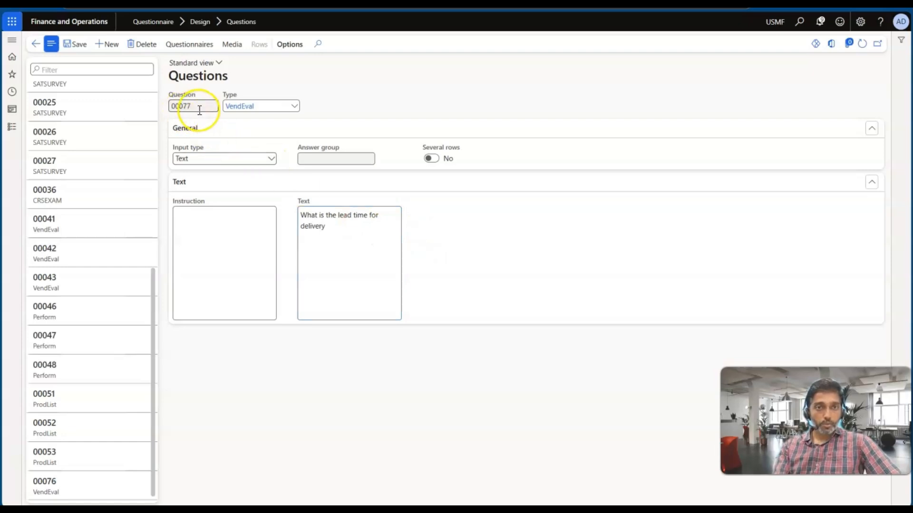
{"action": "left_click", "coordinate": [79, 44]}
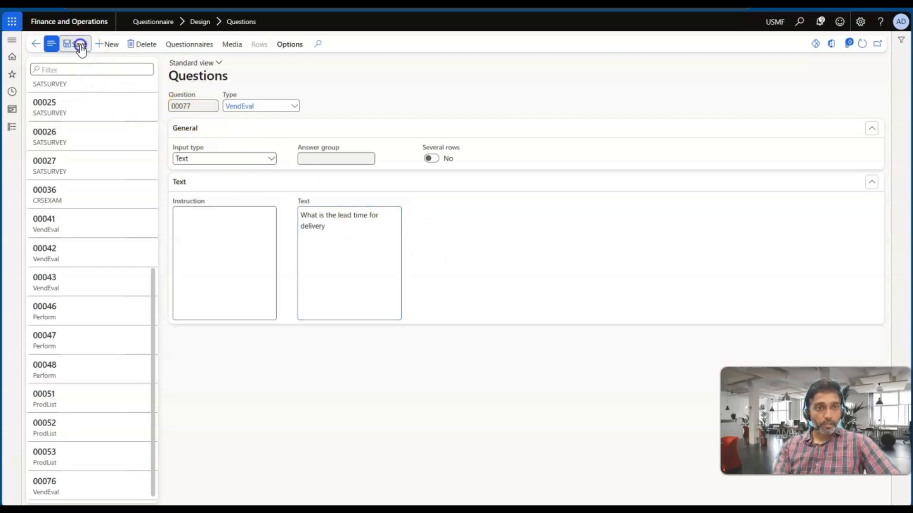
Create another question with the type VendEval and the input type Check box.
{"action": "left_click", "coordinate": [112, 44]}
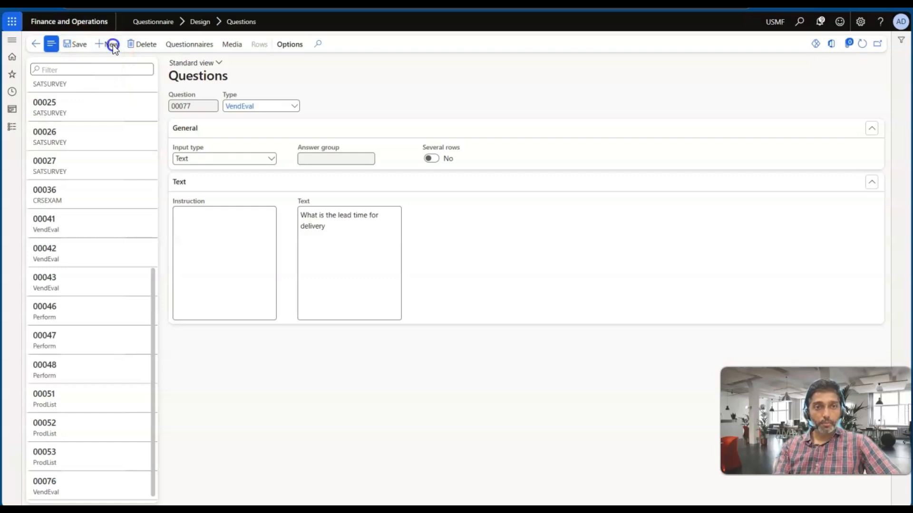
{"action": "left_click", "coordinate": [295, 106]}
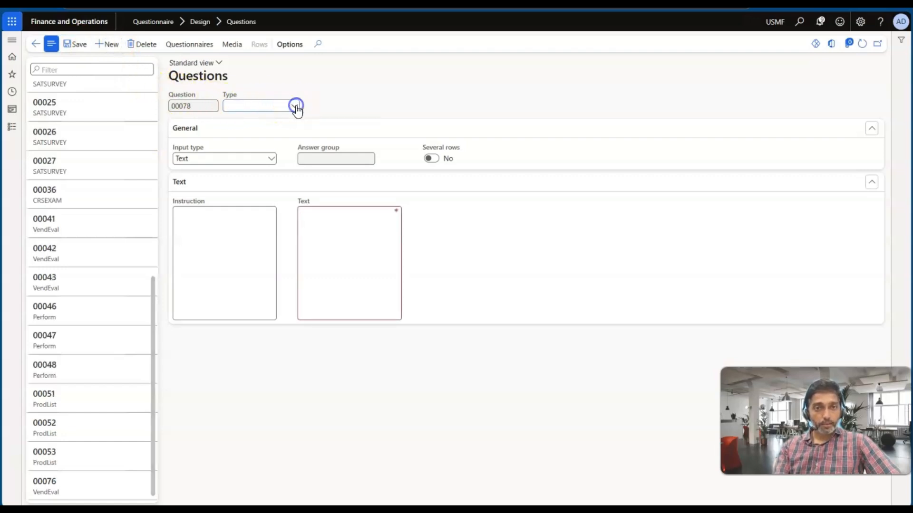
{"action": "left_click", "coordinate": [278, 190]}
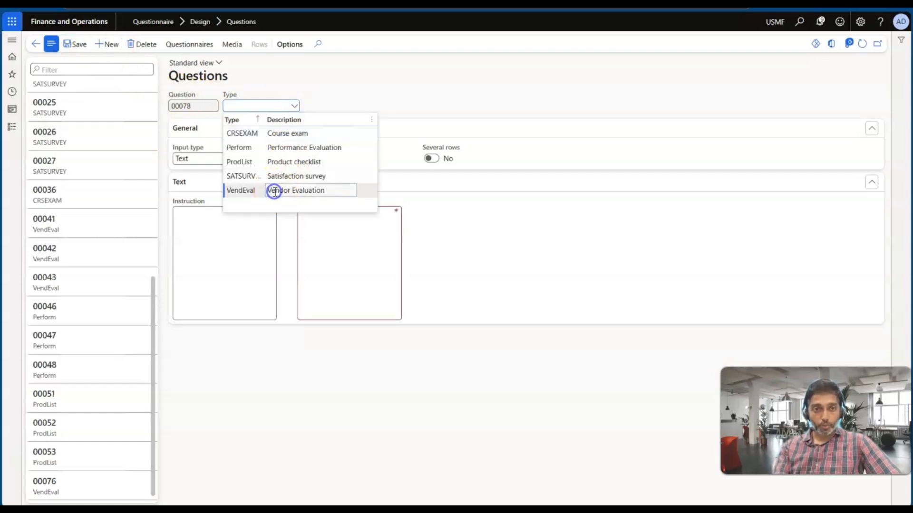
{"action": "left_click", "coordinate": [271, 159]}
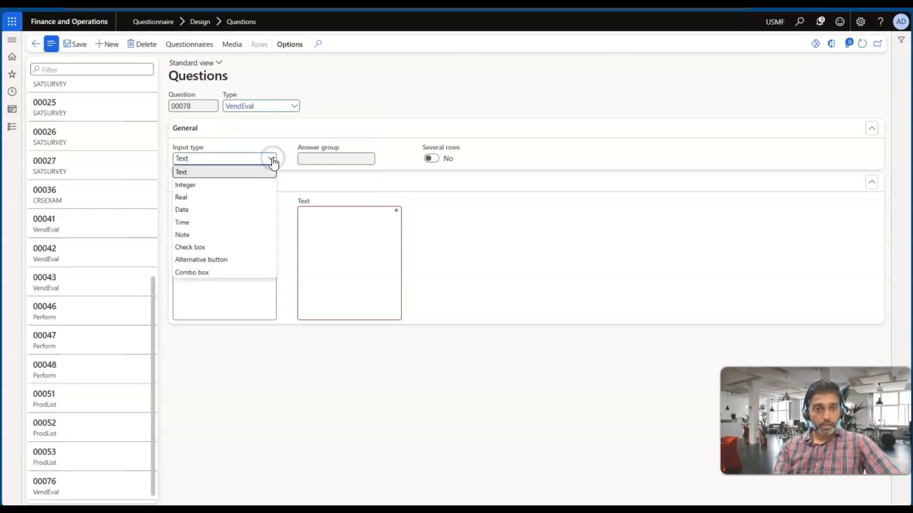
{"action": "left_click", "coordinate": [215, 250]}
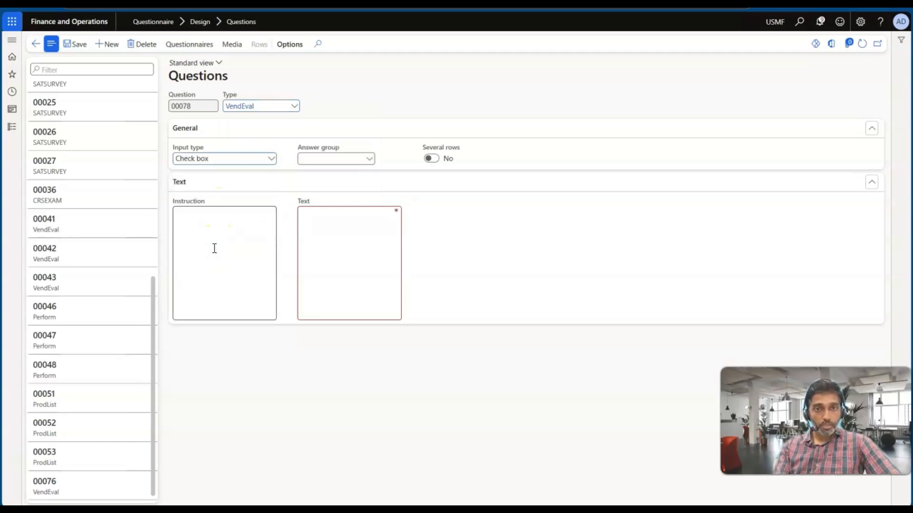
Review the available answer groups in their detail form, widening the Answer group column to read the full names, and return to the question.
{"action": "left_click", "coordinate": [370, 160]}
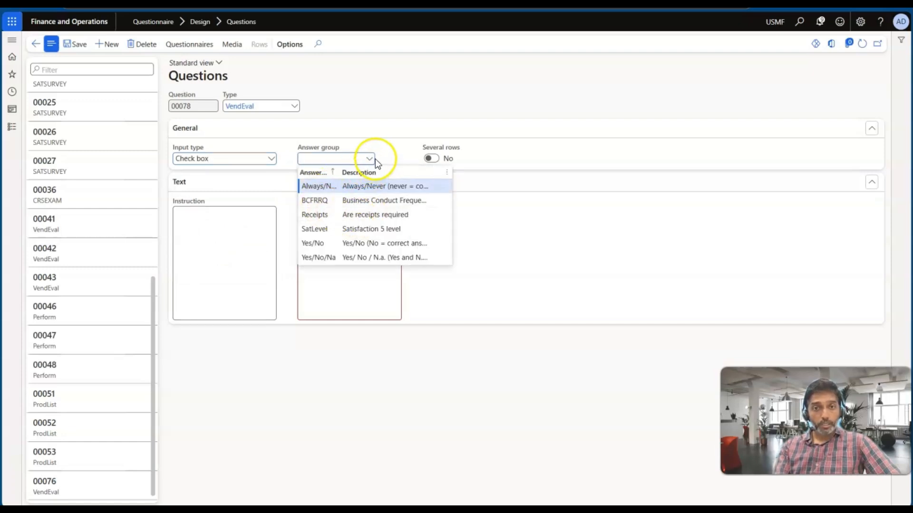
{"action": "right_click", "coordinate": [370, 158]}
{"action": "left_click", "coordinate": [386, 211]}
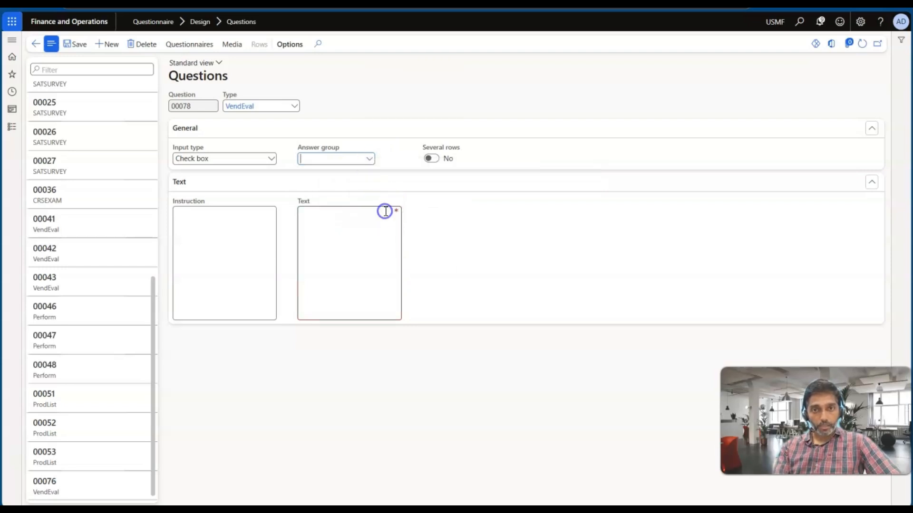
{"action": "right_click", "coordinate": [369, 160]}
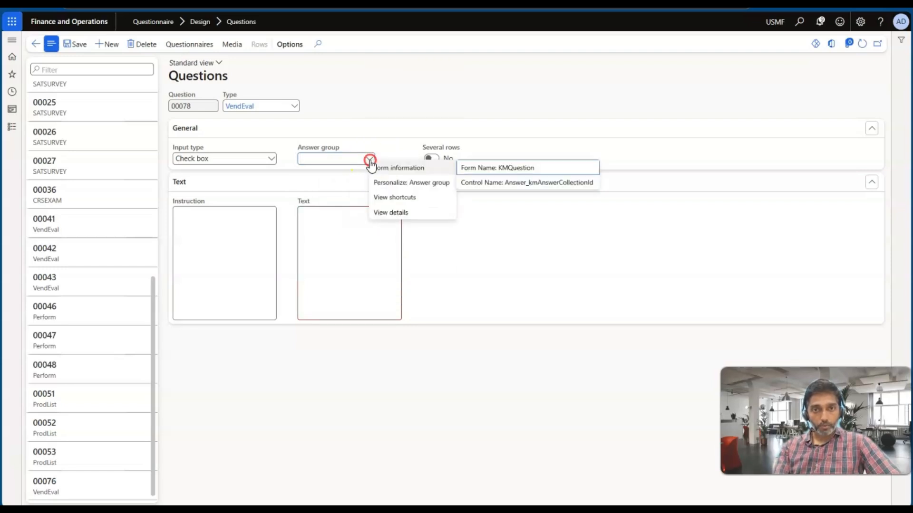
{"action": "left_click", "coordinate": [385, 213]}
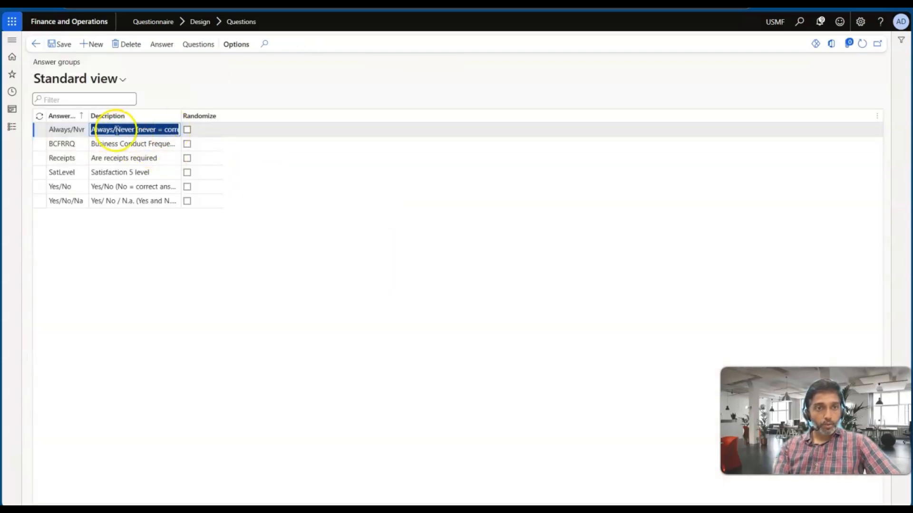
{"action": "left_click_drag", "start_coordinate": [89, 116], "coordinate": [115, 116]}
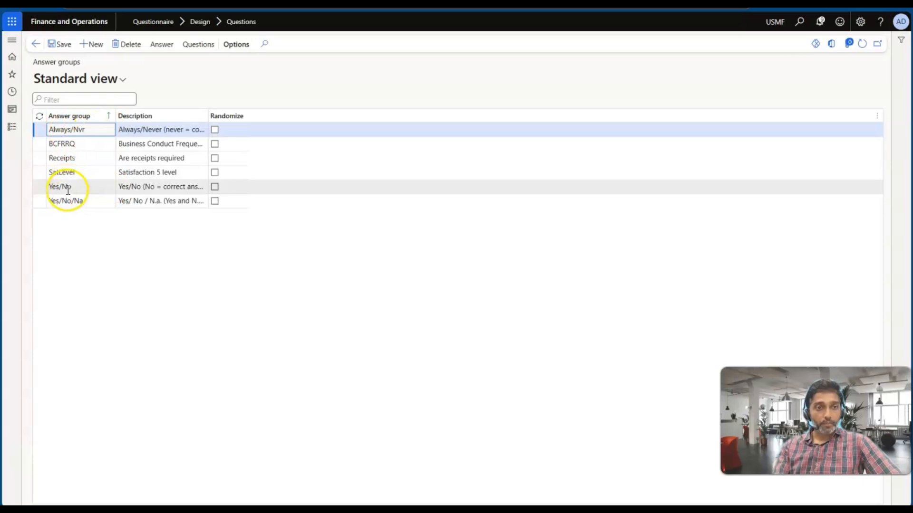
{"action": "left_click", "coordinate": [38, 43]}
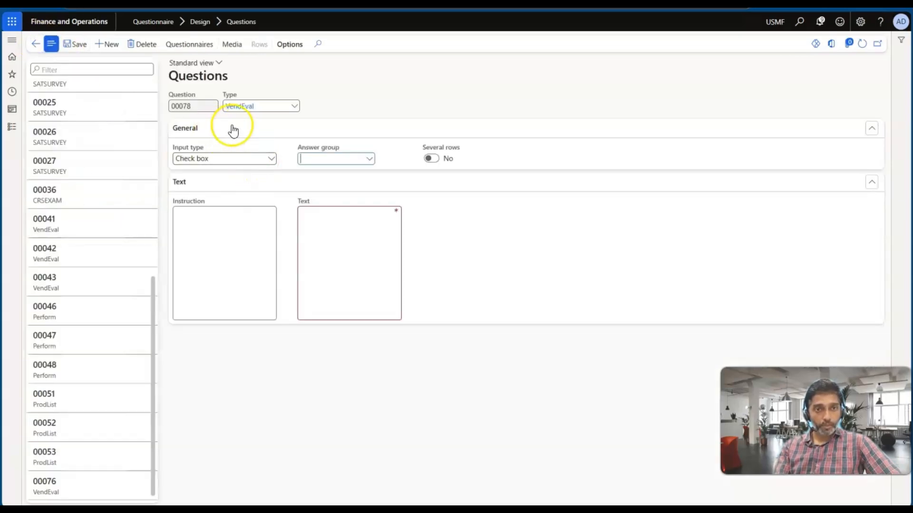
Assign the answer group Yes/No/Na, enter the question text "Do you provide delivery to India" and save the question.
{"action": "left_click", "coordinate": [369, 159]}
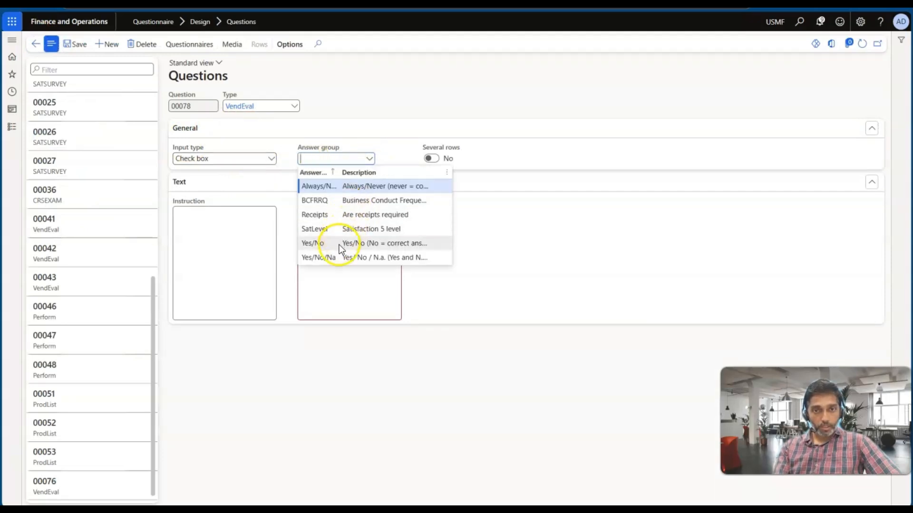
{"action": "left_click", "coordinate": [334, 259]}
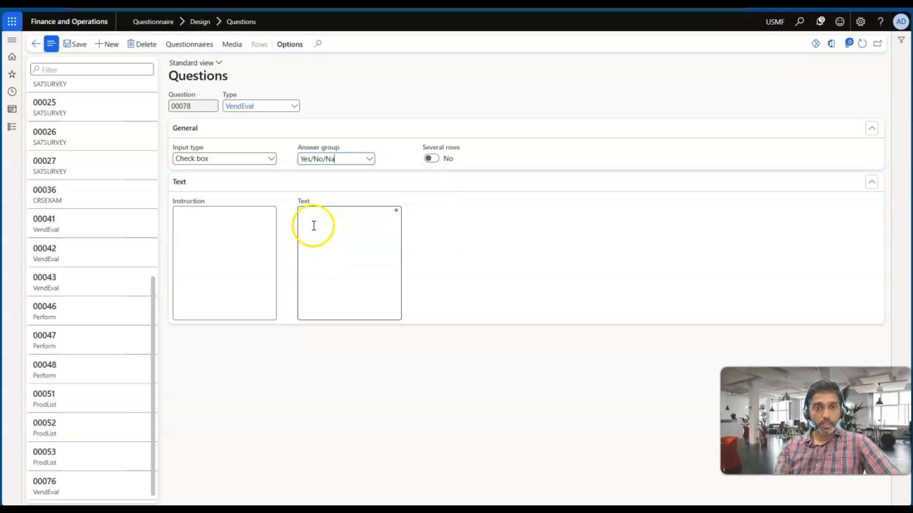
{"action": "left_click", "coordinate": [306, 215]}
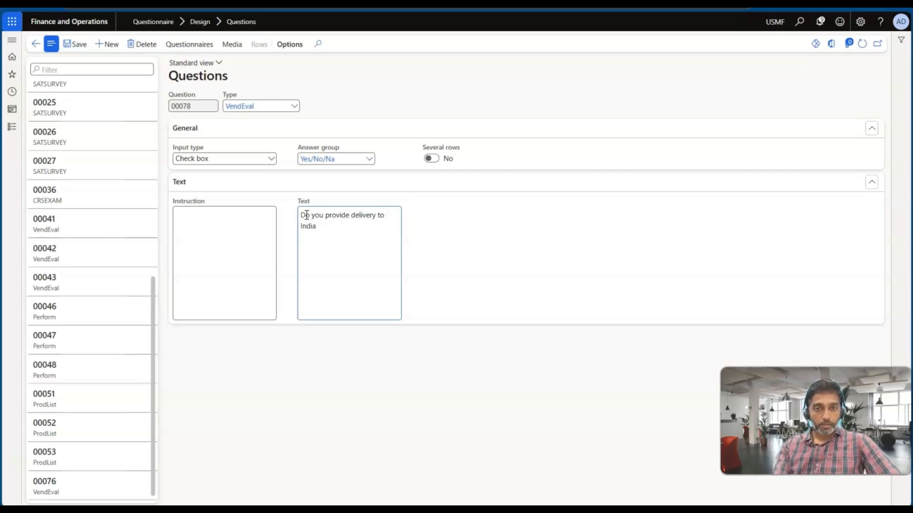
{"action": "left_click", "coordinate": [373, 215]}
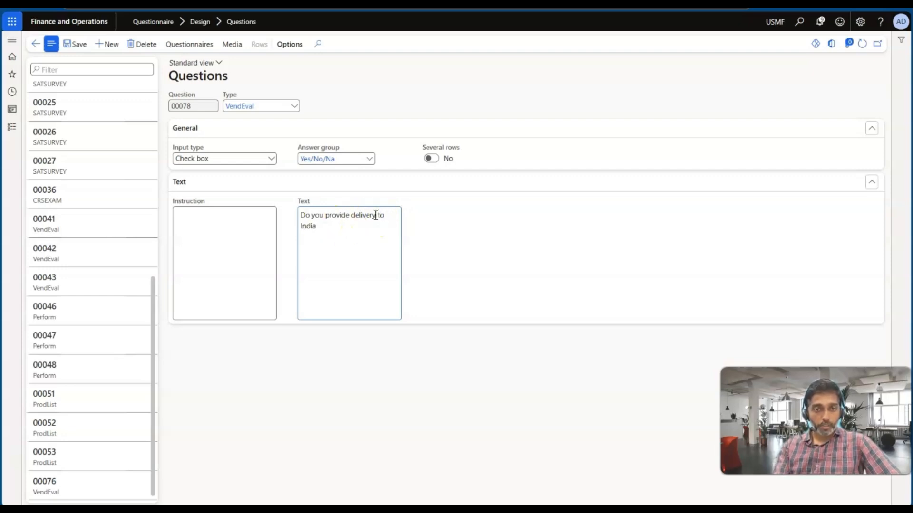
{"action": "left_click", "coordinate": [349, 244]}
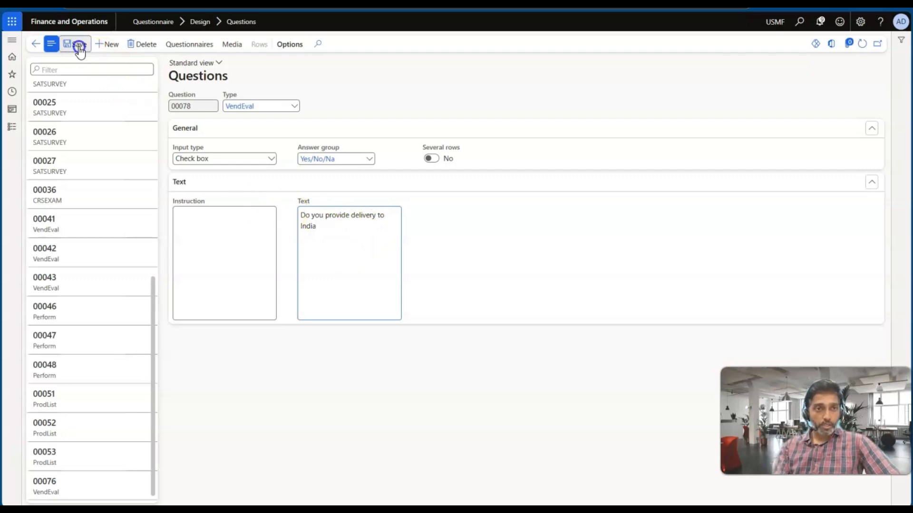
Create a further question with the input type Check box and the answer group Always/Nvr.
{"action": "left_click", "coordinate": [107, 47]}
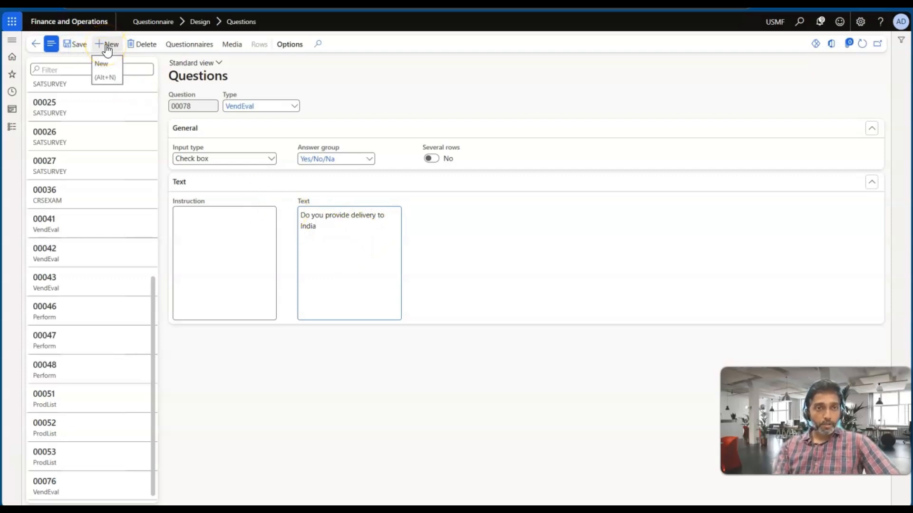
{"action": "left_click", "coordinate": [275, 160]}
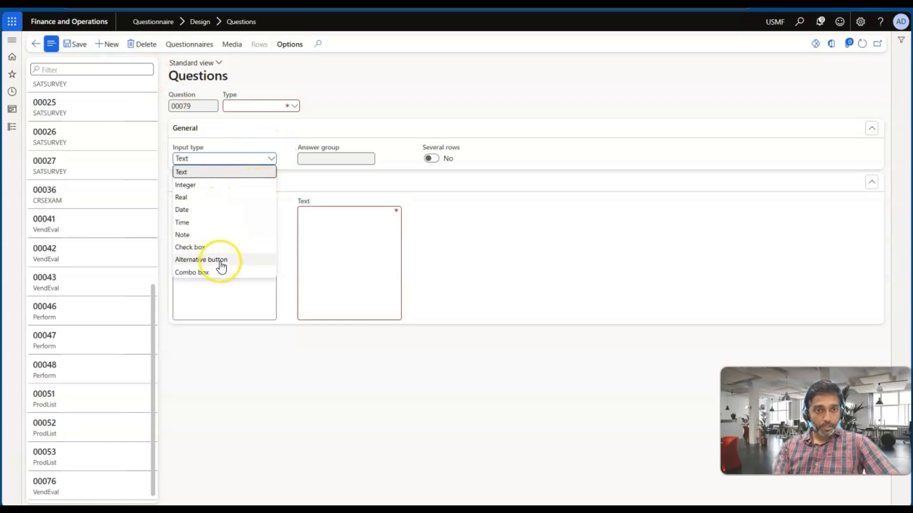
{"action": "left_click", "coordinate": [214, 248]}
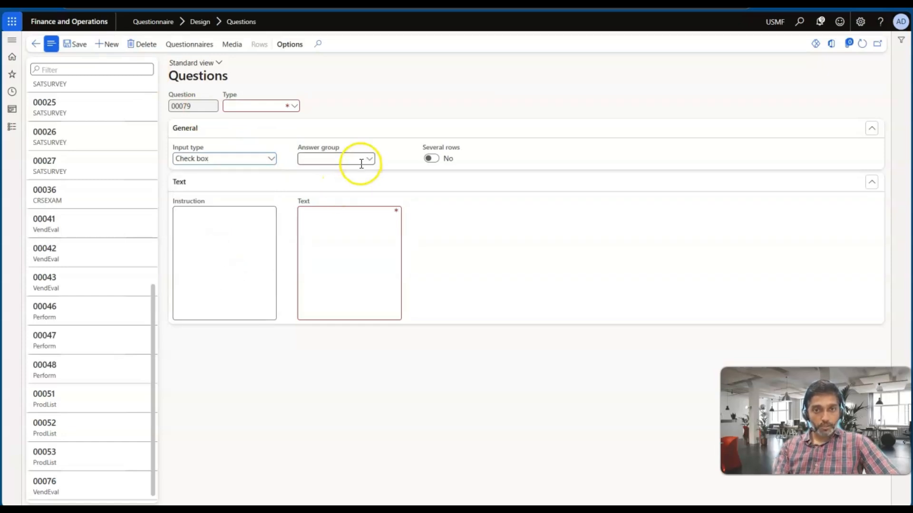
{"action": "left_click", "coordinate": [370, 159]}
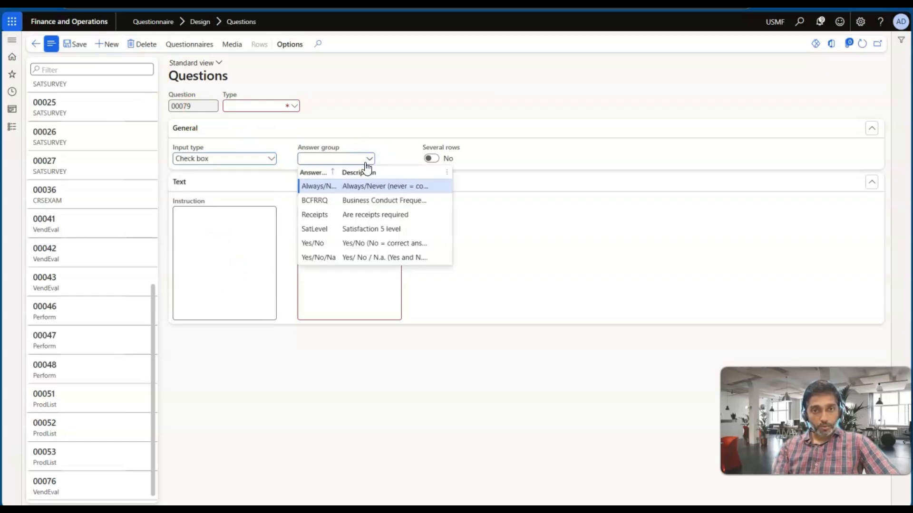
{"action": "left_click", "coordinate": [343, 187]}
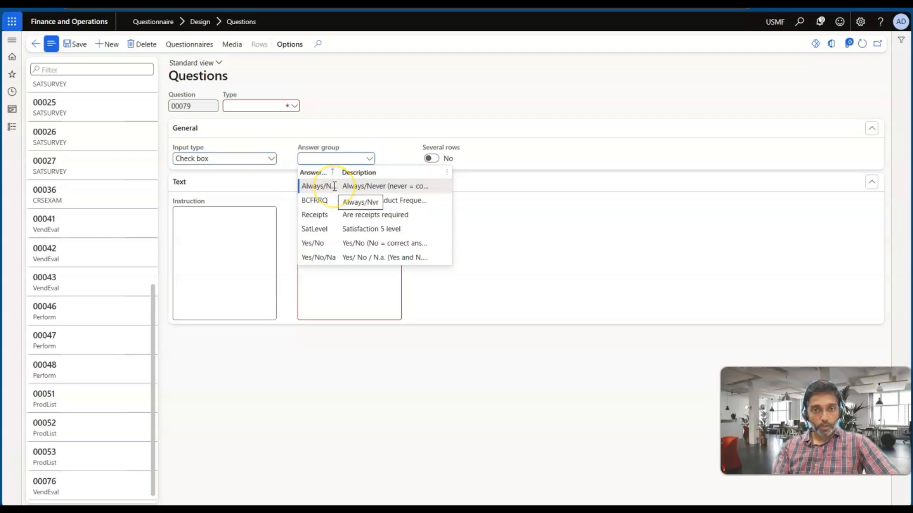
{"action": "left_click", "coordinate": [335, 186]}
Enter the question text "The product meets the ISO standards", set the type to VendEval and save the question.
{"action": "left_click", "coordinate": [318, 224]}
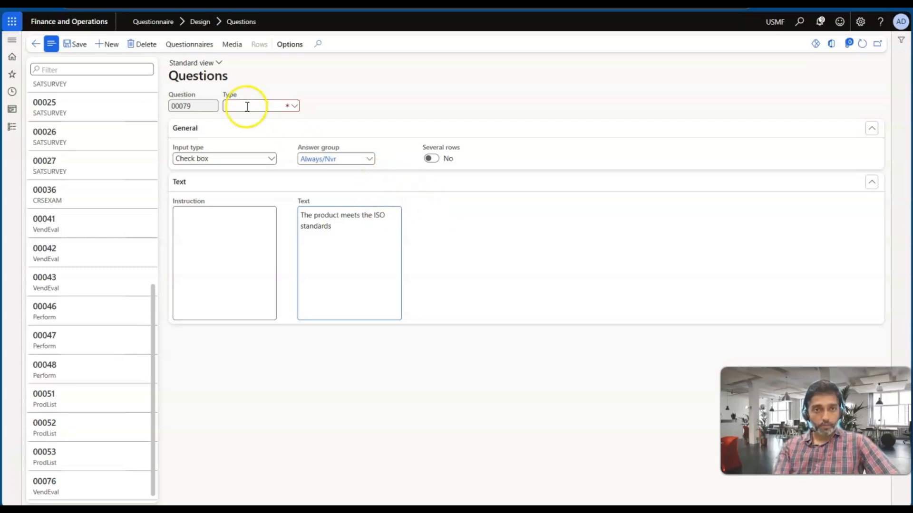
{"action": "left_click", "coordinate": [295, 106]}
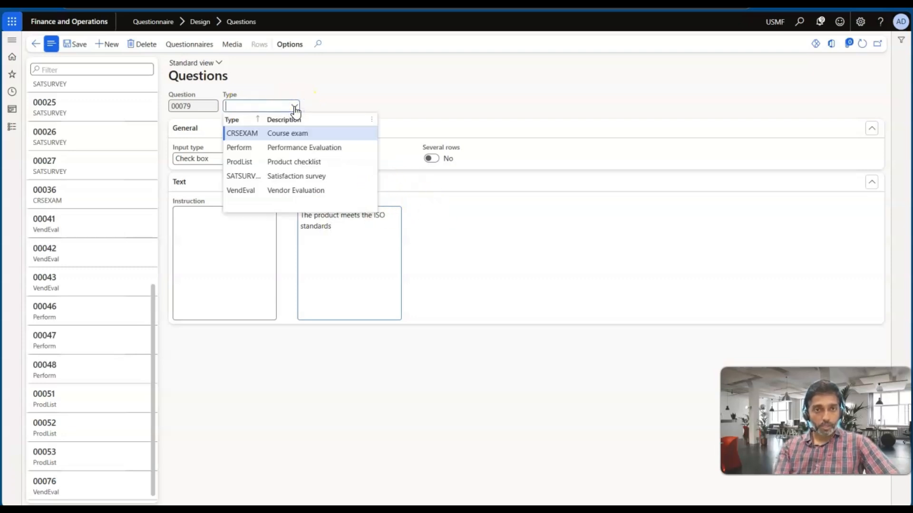
{"action": "left_click", "coordinate": [261, 191]}
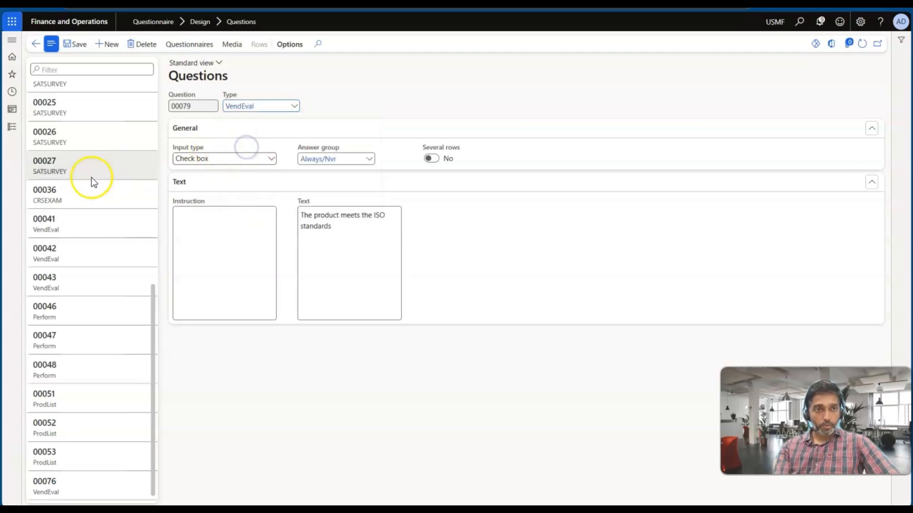
{"action": "left_click", "coordinate": [75, 50]}
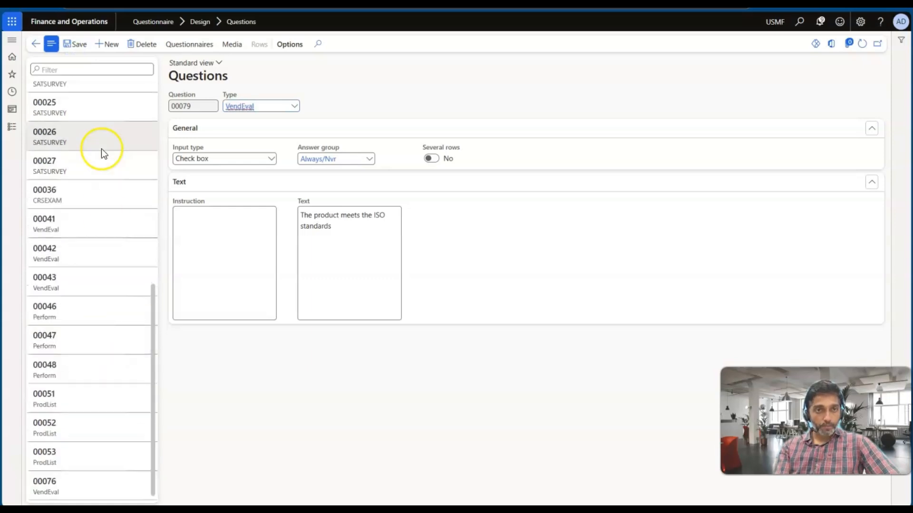
Refresh the questions, filter them by 0007 and review the settings and text of the VendEval questions.
{"action": "left_click", "coordinate": [863, 47]}
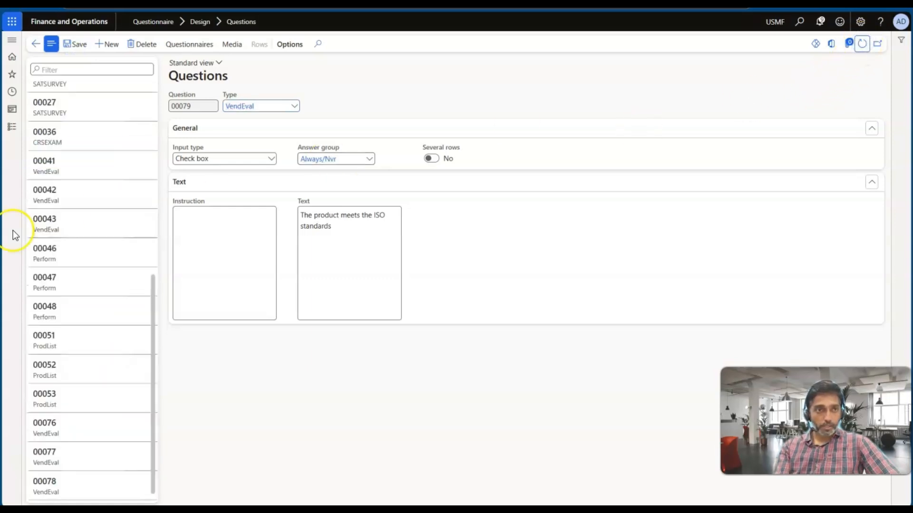
{"action": "left_click", "coordinate": [51, 70]}
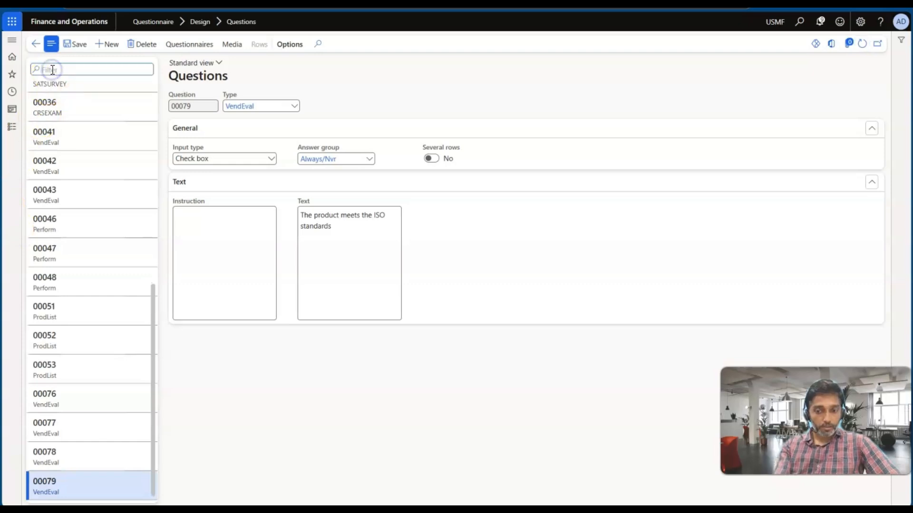
{"action": "type", "text": "0007"}
{"action": "key", "text": "Return"}
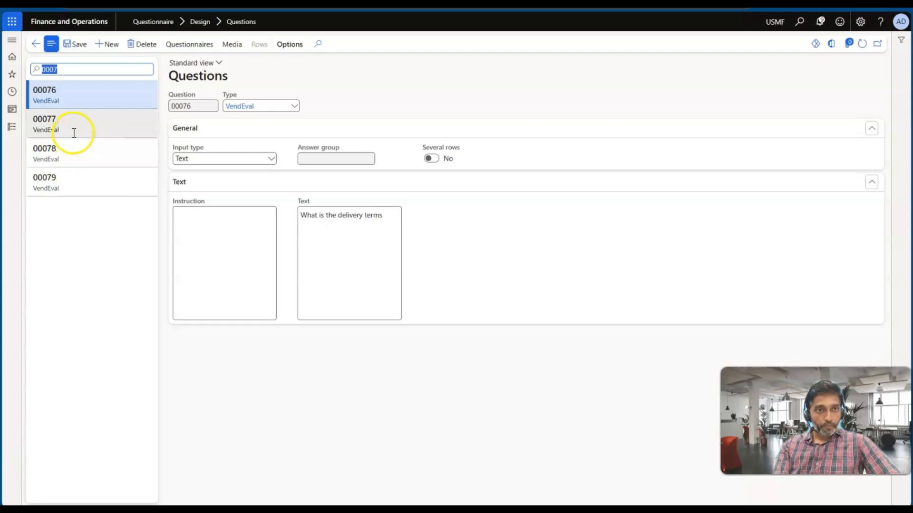
{"action": "left_click", "coordinate": [74, 131]}
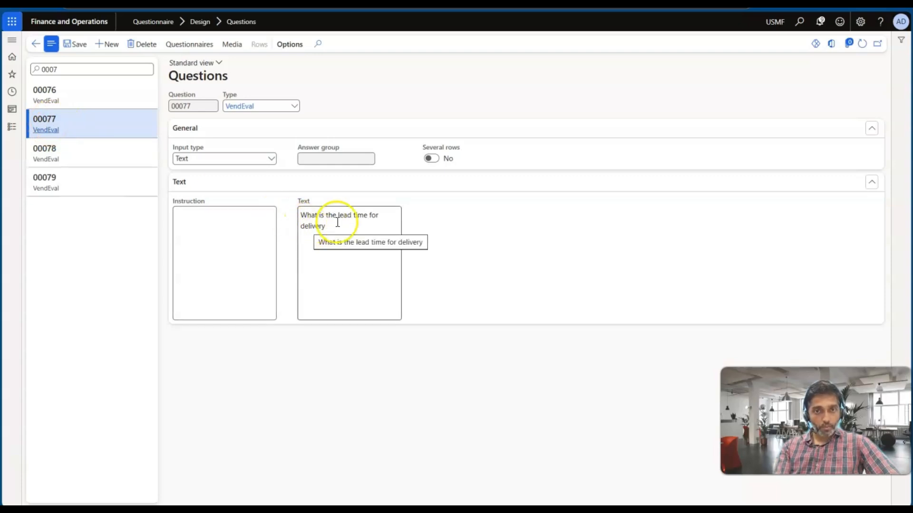
{"action": "left_click", "coordinate": [71, 154]}
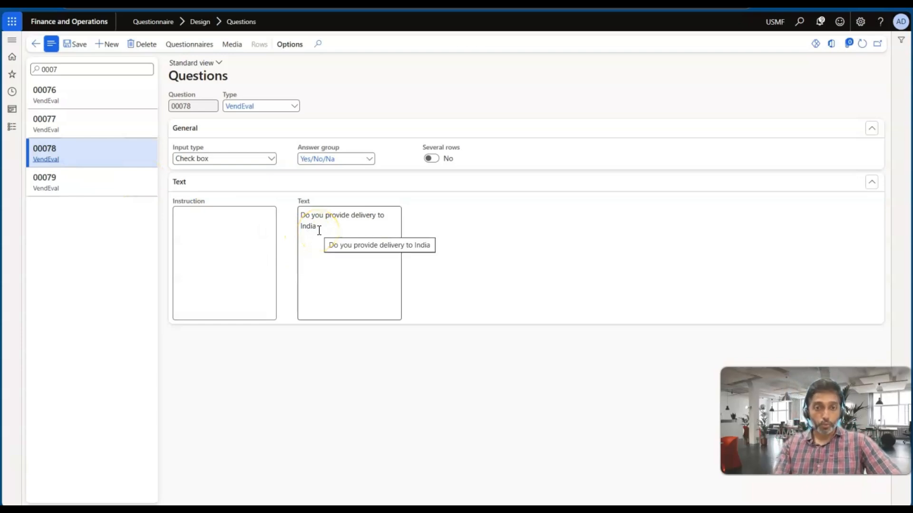
{"action": "left_click", "coordinate": [68, 183]}
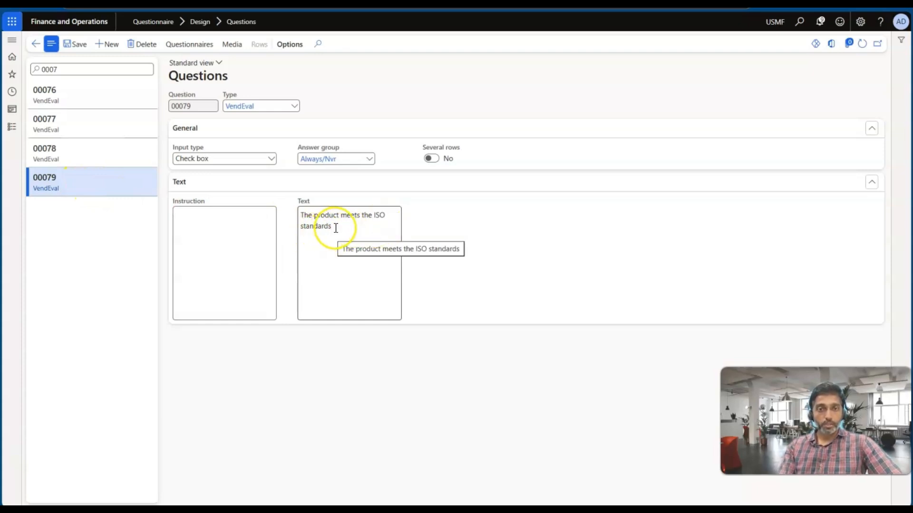
{"action": "left_click", "coordinate": [79, 46]}
Create a new questionnaire named RFQ - Ques in the Questionnaire module's design area and reuse its name as the description.
{"action": "left_click", "coordinate": [12, 127]}
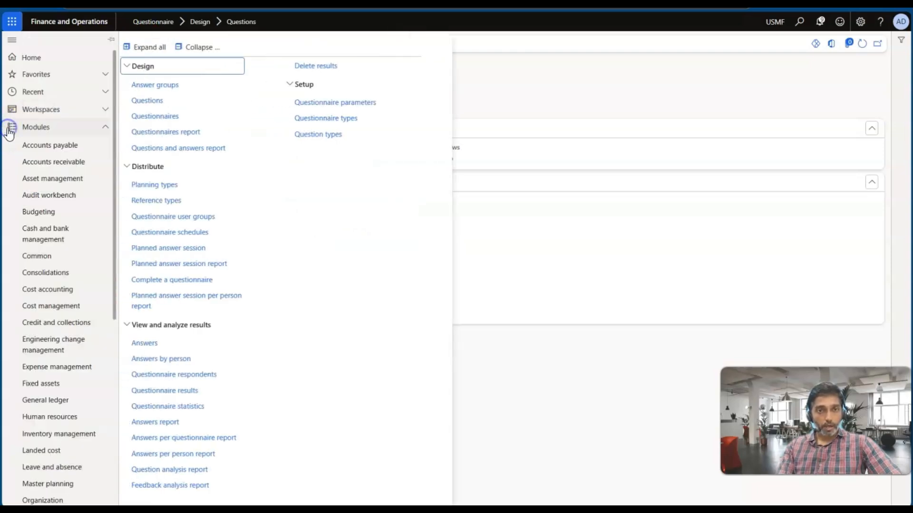
{"action": "left_click", "coordinate": [172, 119]}
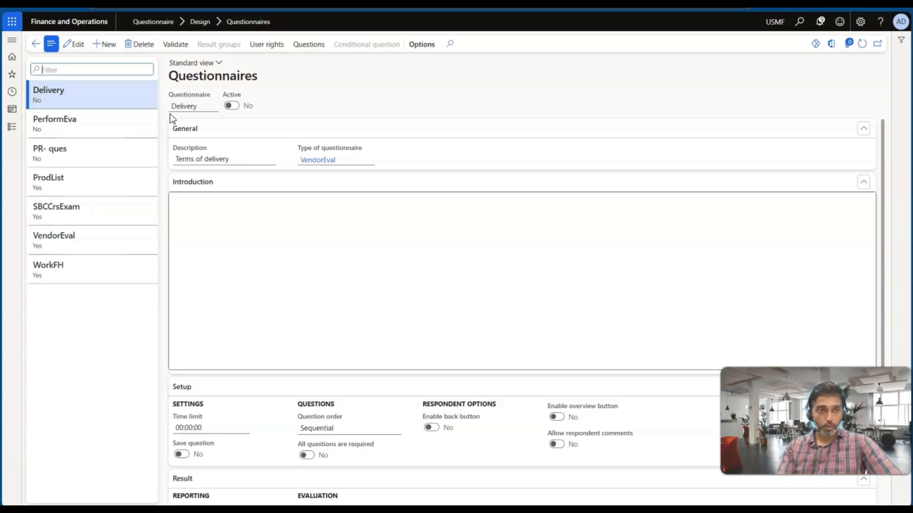
{"action": "left_click", "coordinate": [106, 47]}
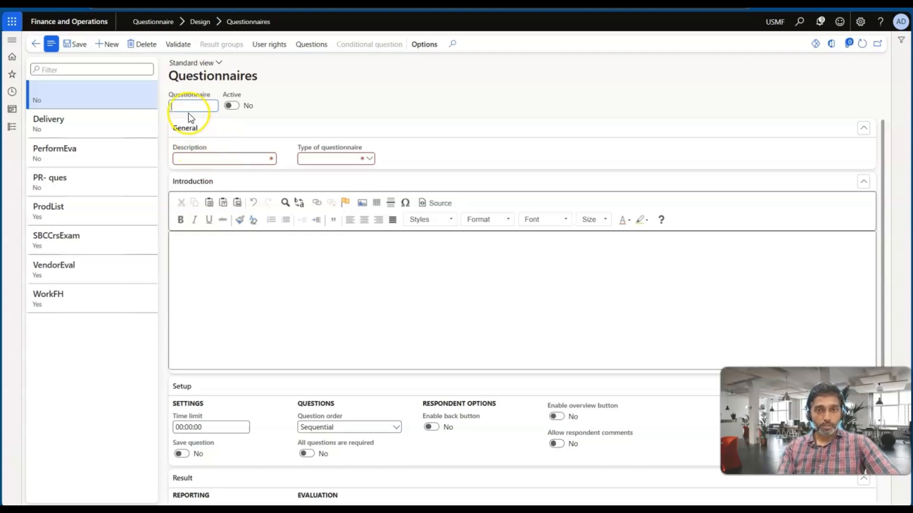
{"action": "scroll", "coordinate": [261, 287], "scroll_direction": "down", "scroll_amount": 1}
{"action": "scroll", "coordinate": [261, 286], "scroll_direction": "up", "scroll_amount": 1}
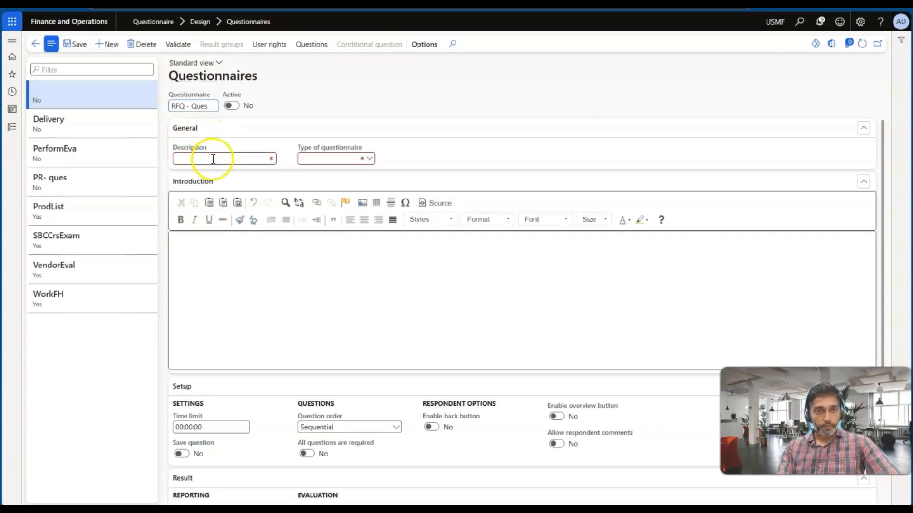
{"action": "left_click_drag", "start_coordinate": [206, 106], "coordinate": [160, 106]}
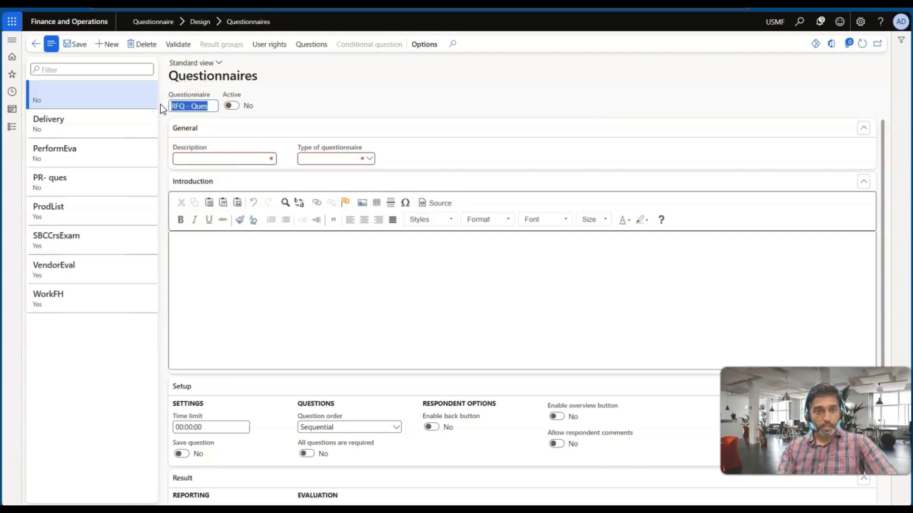
{"action": "key", "text": "ctrl+c"}
{"action": "left_click", "coordinate": [214, 158]}
{"action": "key", "text": "ctrl+v"}
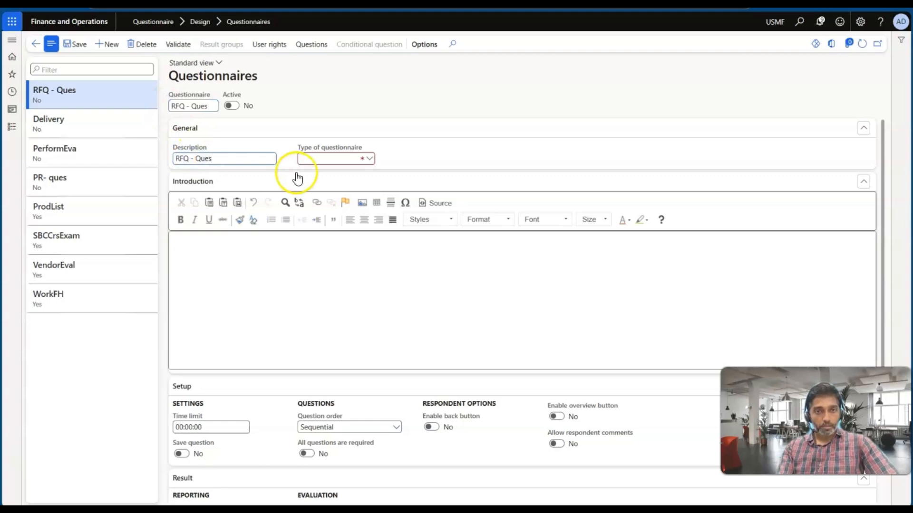
Set the questionnaire type to VendorEval and enter the introduction "Please make sure to complete the attached questionnaire.".
{"action": "left_click", "coordinate": [370, 159]}
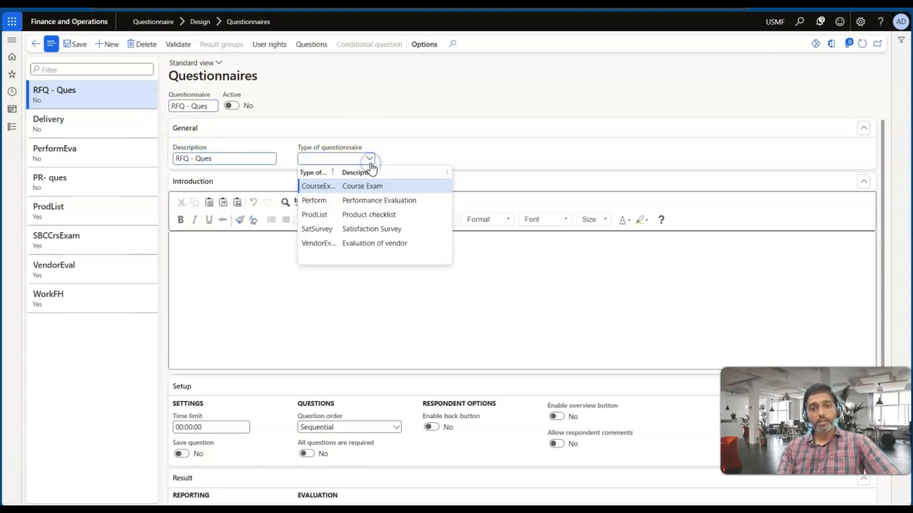
{"action": "left_click", "coordinate": [340, 244]}
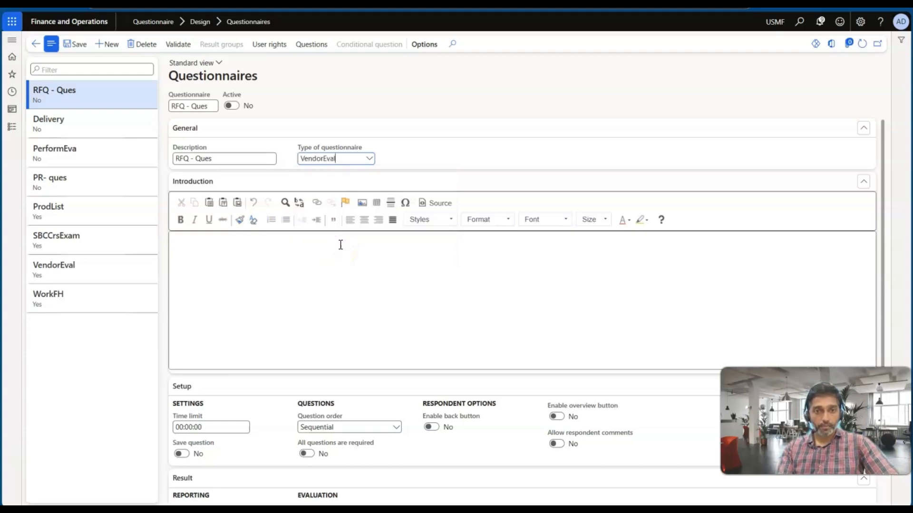
{"action": "left_click", "coordinate": [189, 252]}
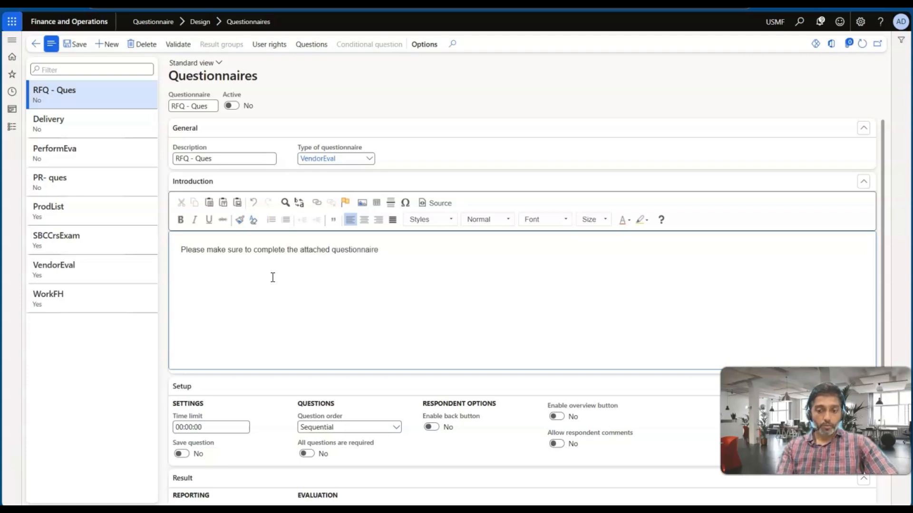
Enable the back button, required answers for all questions, question saving, the overview button and respondent comments for the questionnaire.
{"action": "scroll", "coordinate": [276, 318], "scroll_direction": "down", "scroll_amount": 1}
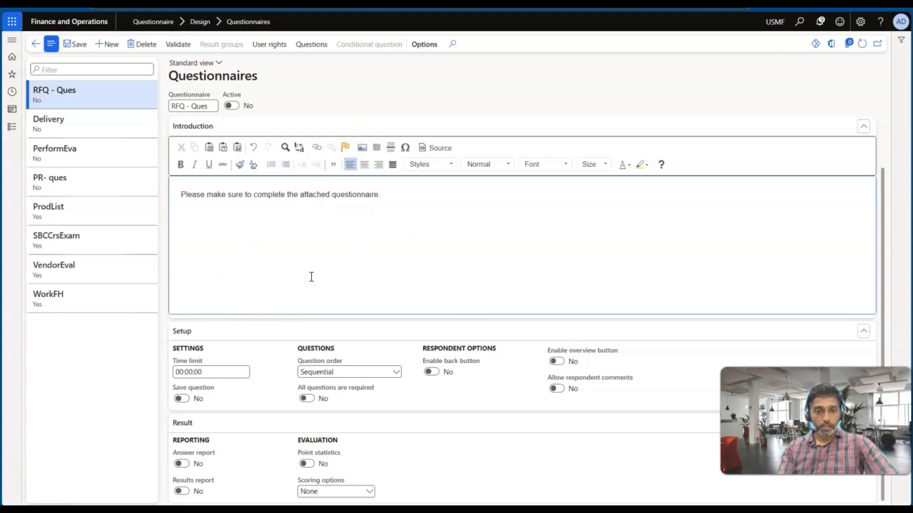
{"action": "left_click", "coordinate": [432, 372]}
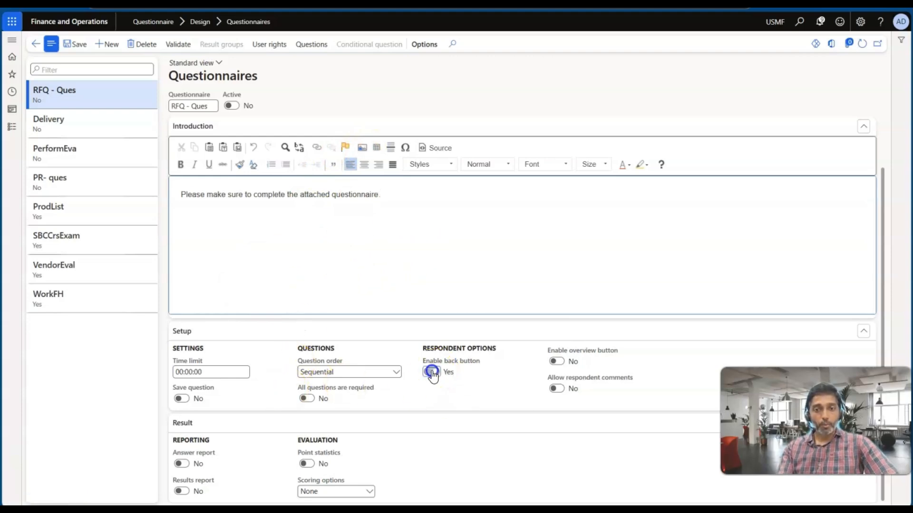
{"action": "left_click", "coordinate": [307, 399]}
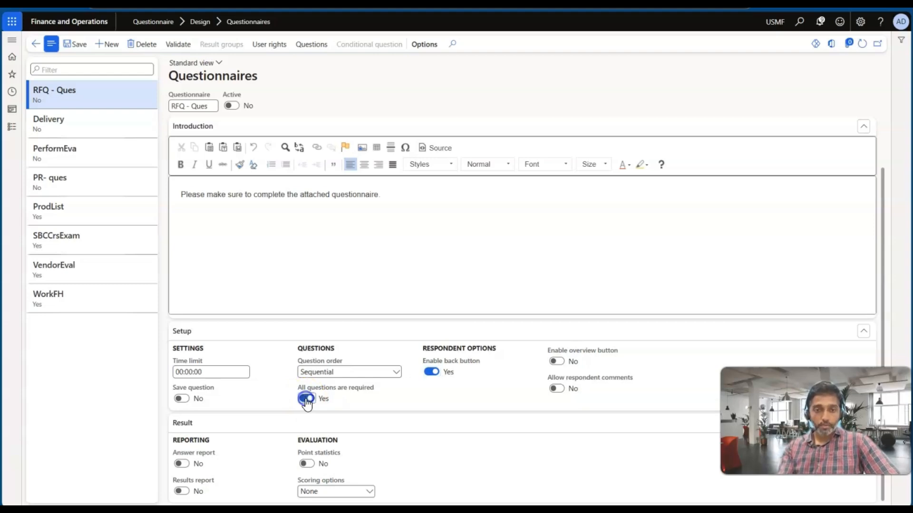
{"action": "left_click", "coordinate": [182, 398]}
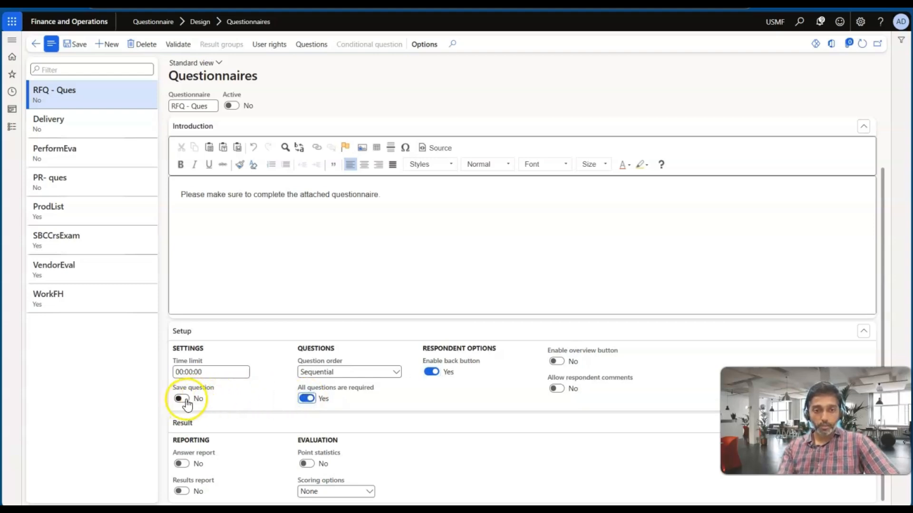
{"action": "left_click", "coordinate": [556, 362]}
{"action": "left_click", "coordinate": [557, 390]}
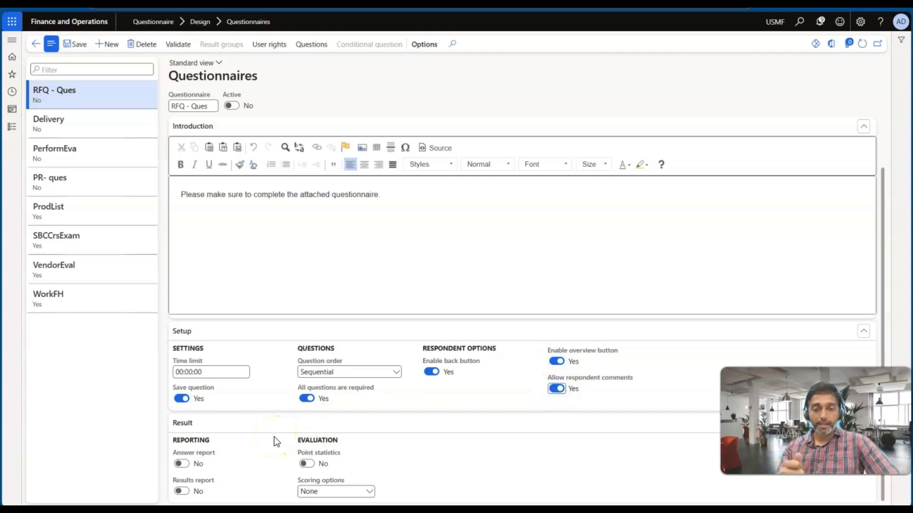
Enable the answer report and the results report for the questionnaire and save it.
{"action": "left_click", "coordinate": [183, 465]}
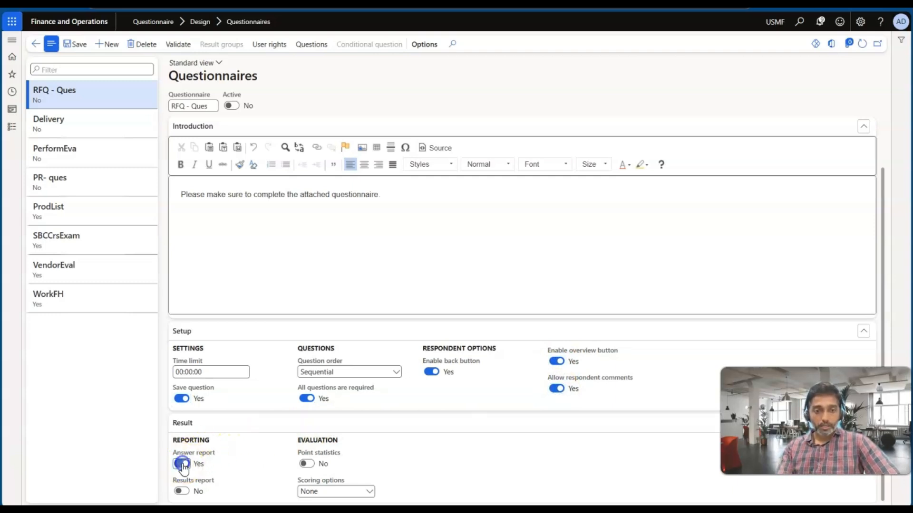
{"action": "left_click", "coordinate": [181, 491]}
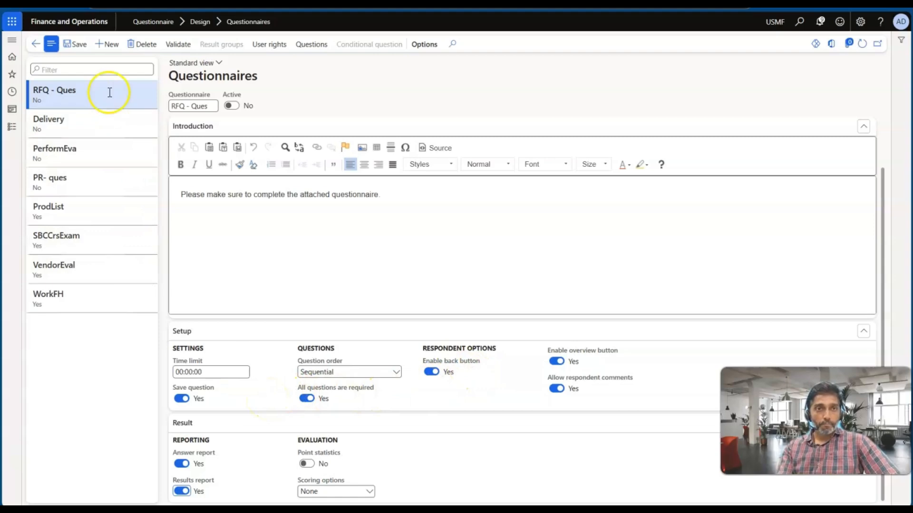
{"action": "left_click", "coordinate": [81, 48]}
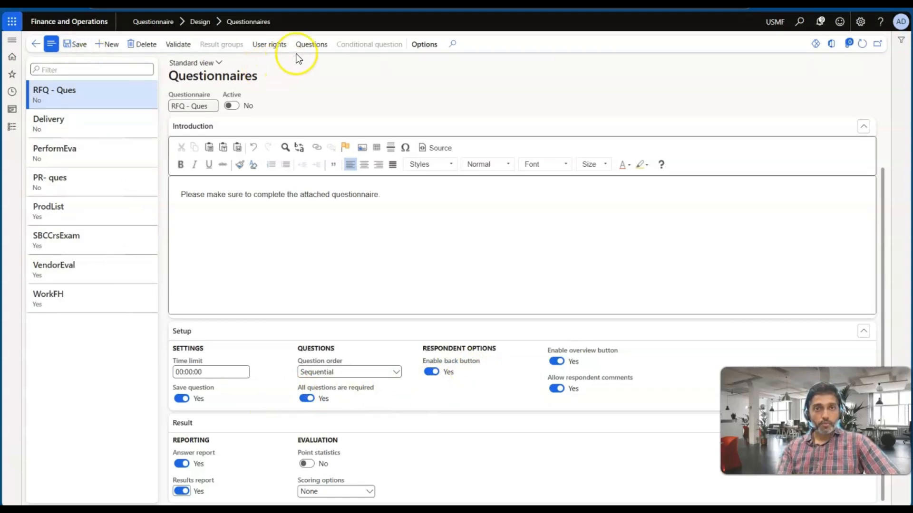
Add question 00077 on delivery lead time to the RFQ - Ques questionnaire, mark it as must be completed and save.
{"action": "scroll", "coordinate": [271, 269], "scroll_direction": "up", "scroll_amount": 2}
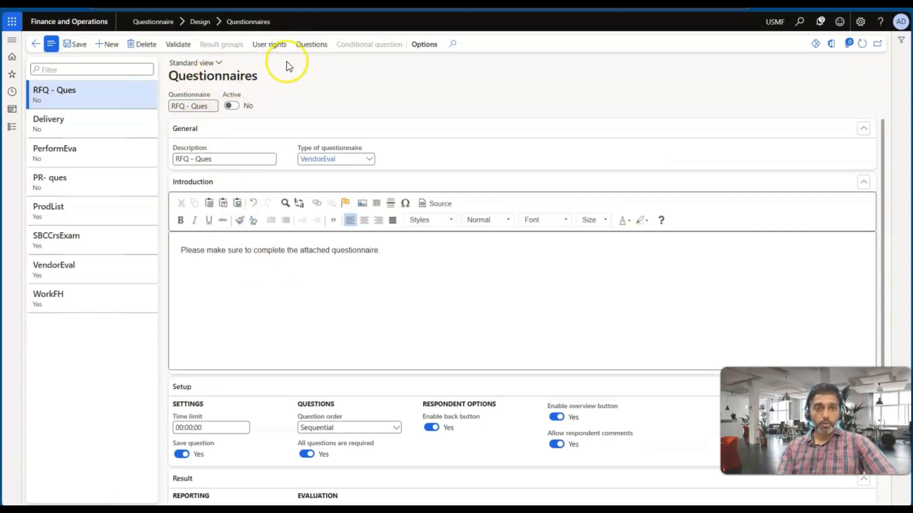
{"action": "left_click", "coordinate": [310, 44]}
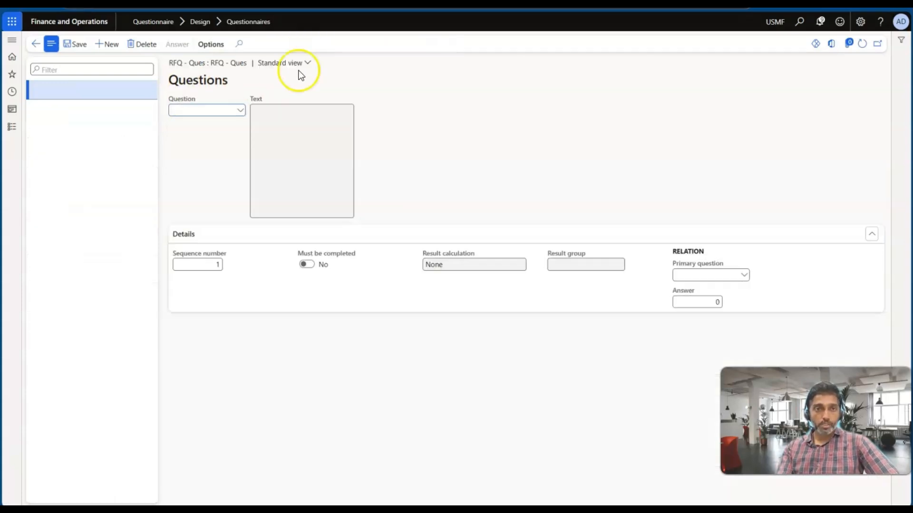
{"action": "left_click", "coordinate": [197, 111]}
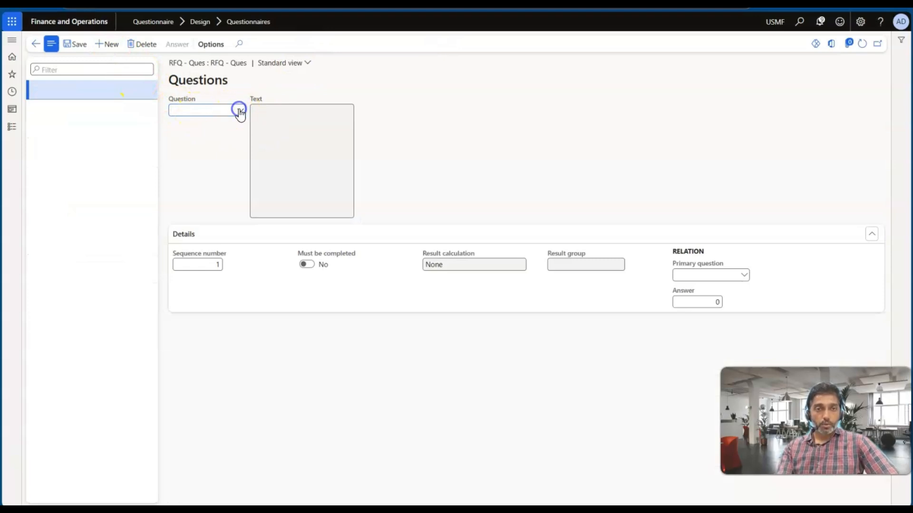
{"action": "left_click", "coordinate": [240, 110]}
{"action": "scroll", "coordinate": [224, 169], "scroll_direction": "down", "scroll_amount": 10}
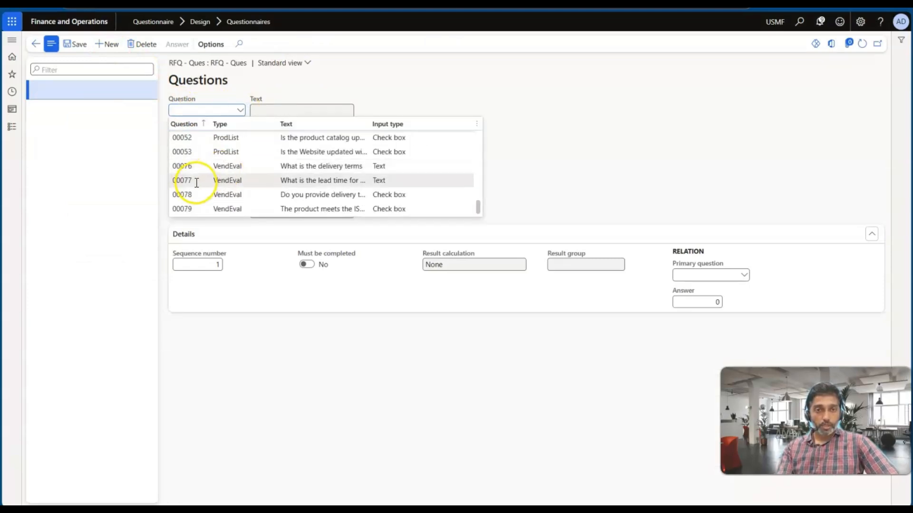
{"action": "left_click", "coordinate": [195, 182]}
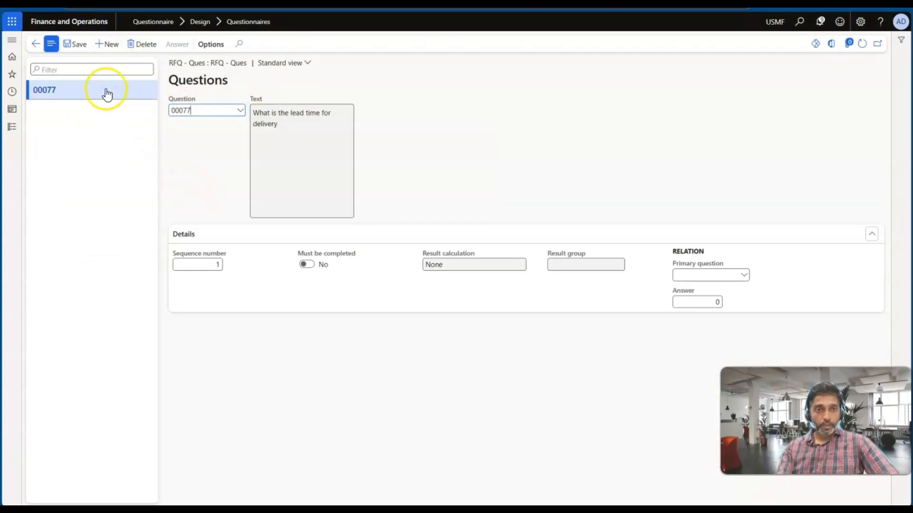
{"action": "left_click", "coordinate": [80, 46]}
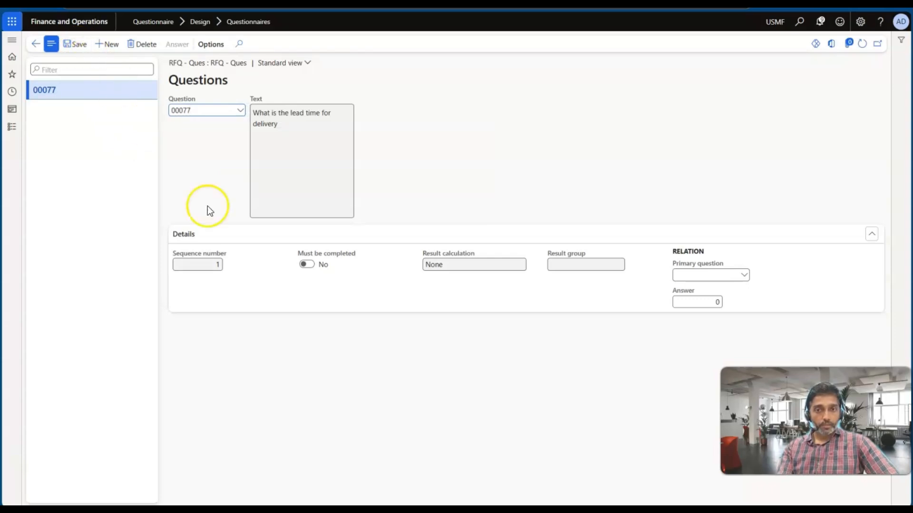
{"action": "left_click", "coordinate": [307, 265]}
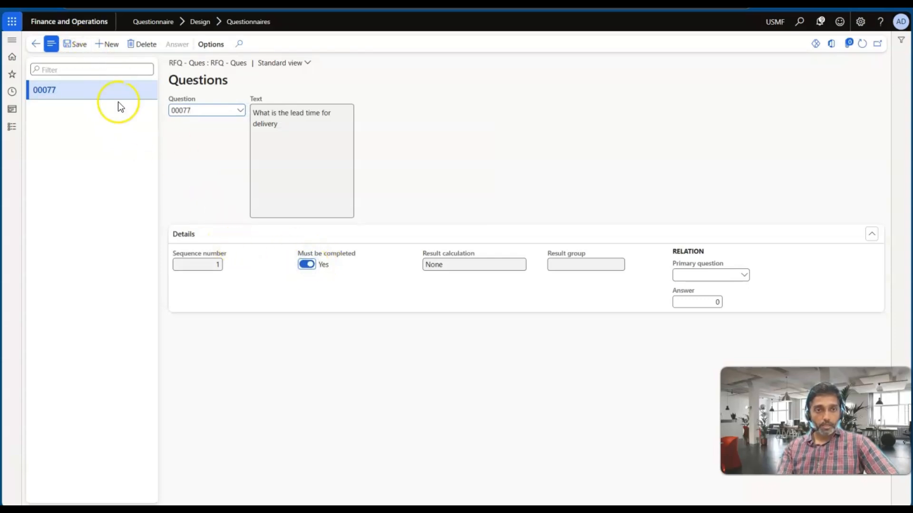
{"action": "left_click", "coordinate": [76, 46]}
Add question 00078 on delivery to India as a further questionnaire question, mark it as must be completed and save.
{"action": "left_click", "coordinate": [108, 47]}
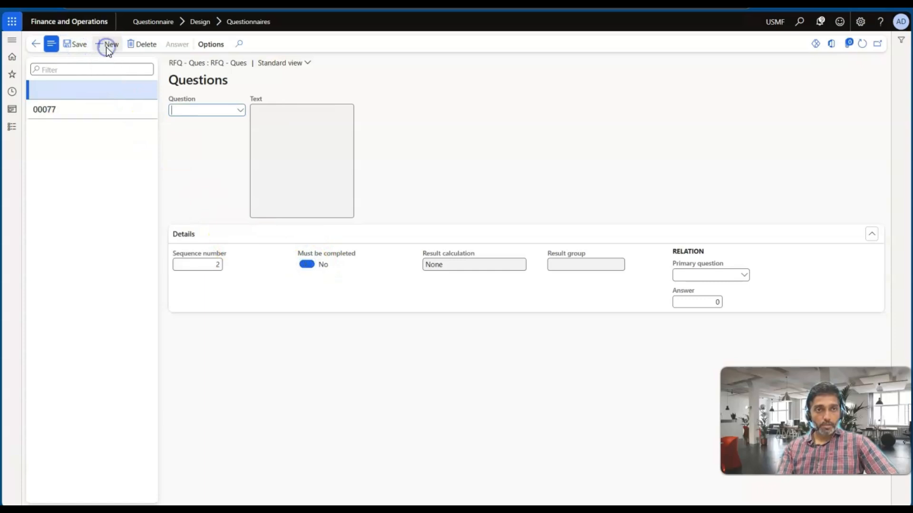
{"action": "left_click", "coordinate": [241, 111]}
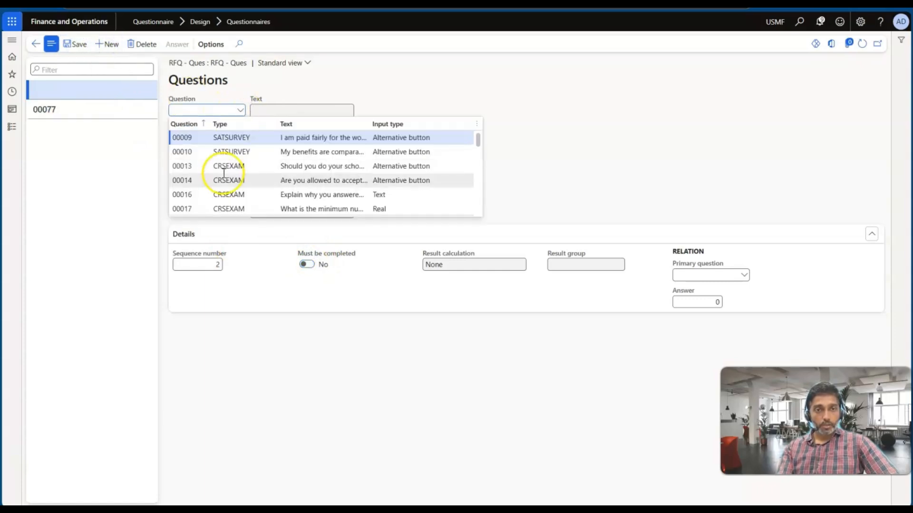
{"action": "scroll", "coordinate": [224, 174], "scroll_direction": "down", "scroll_amount": 5}
{"action": "left_click", "coordinate": [196, 196]}
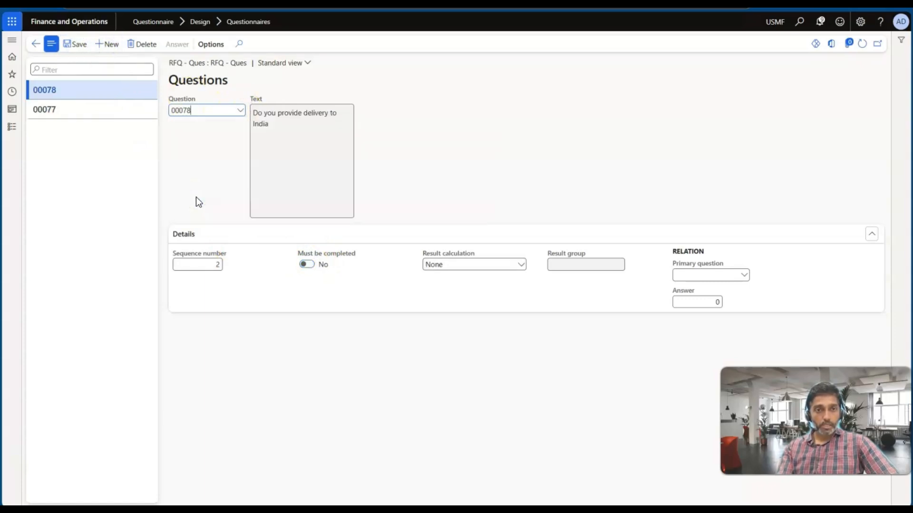
{"action": "left_click", "coordinate": [306, 265]}
{"action": "left_click", "coordinate": [79, 44]}
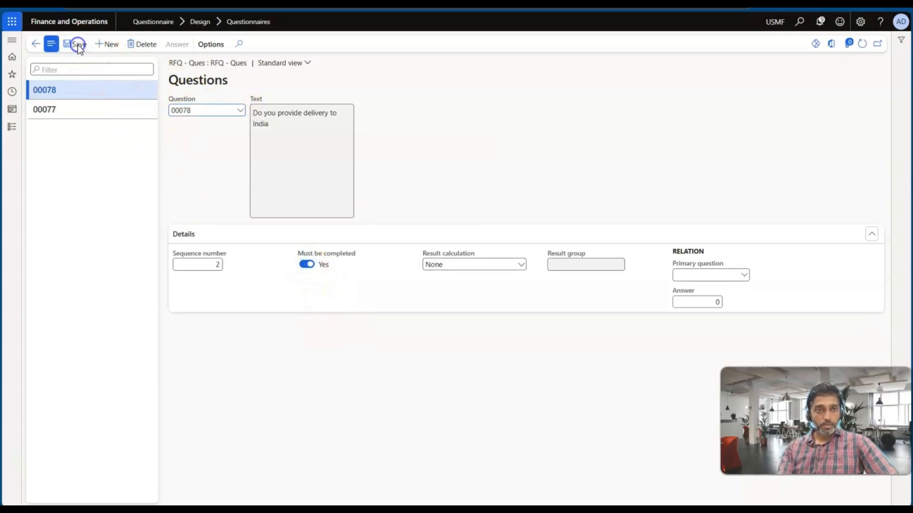
Add question 00079 on meeting ISO standards as a further questionnaire question, mark it as must be completed and save.
{"action": "left_click", "coordinate": [105, 46]}
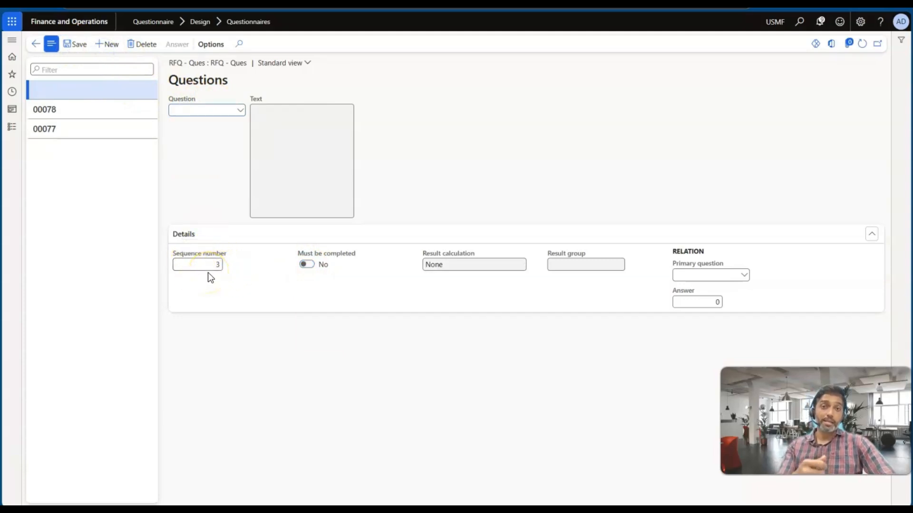
{"action": "left_click", "coordinate": [237, 114]}
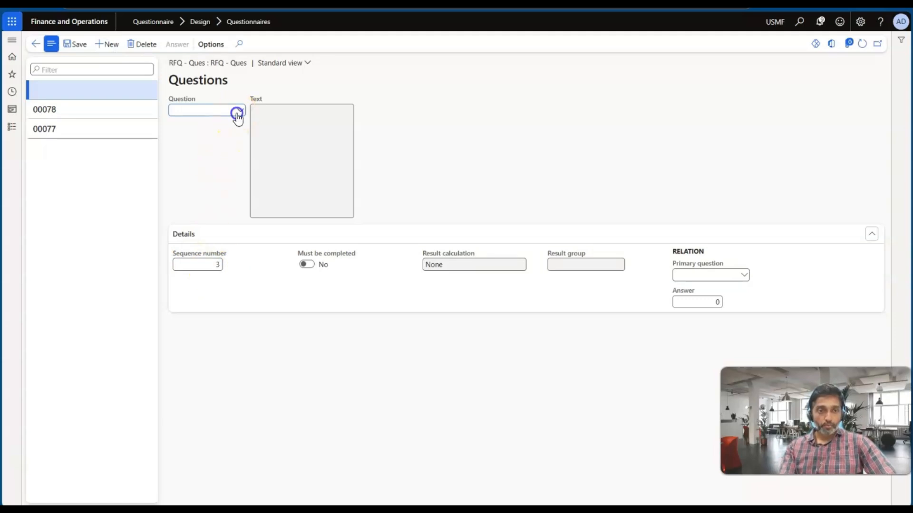
{"action": "scroll", "coordinate": [202, 180], "scroll_direction": "down", "scroll_amount": 5}
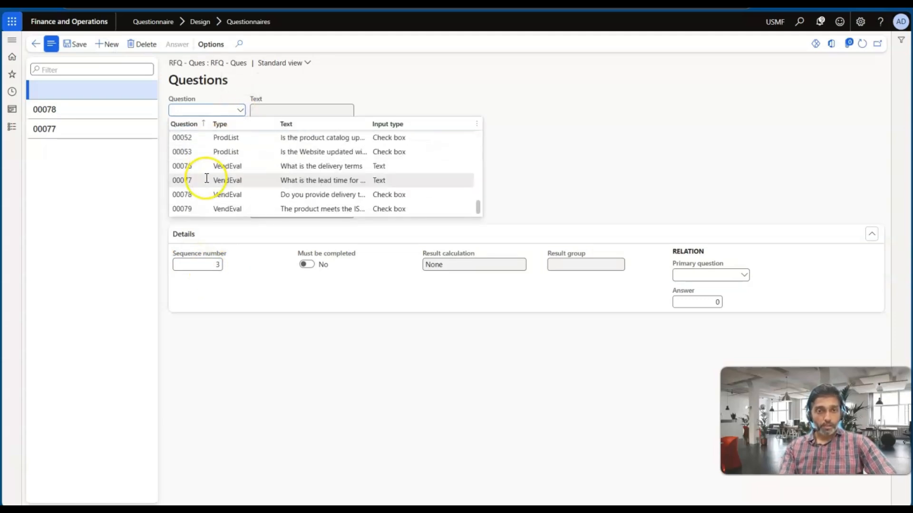
{"action": "left_click", "coordinate": [190, 209]}
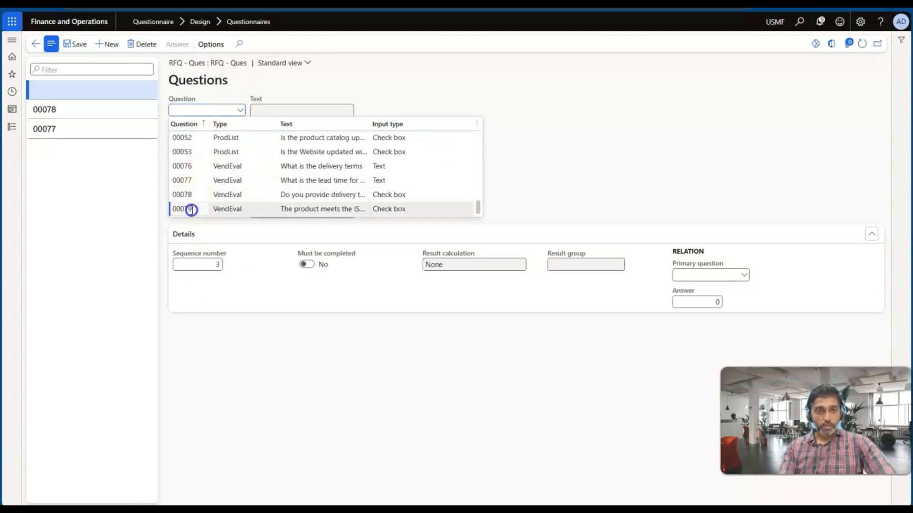
{"action": "left_click", "coordinate": [307, 265]}
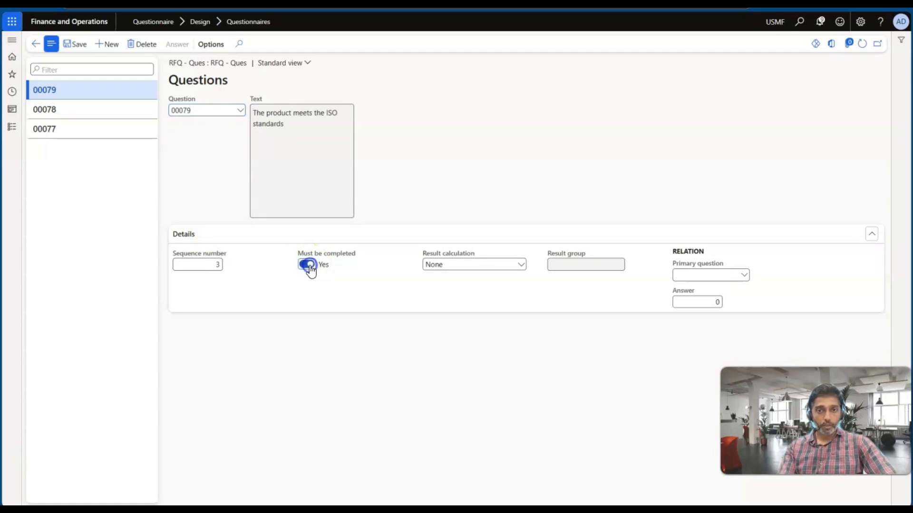
{"action": "left_click", "coordinate": [75, 44]}
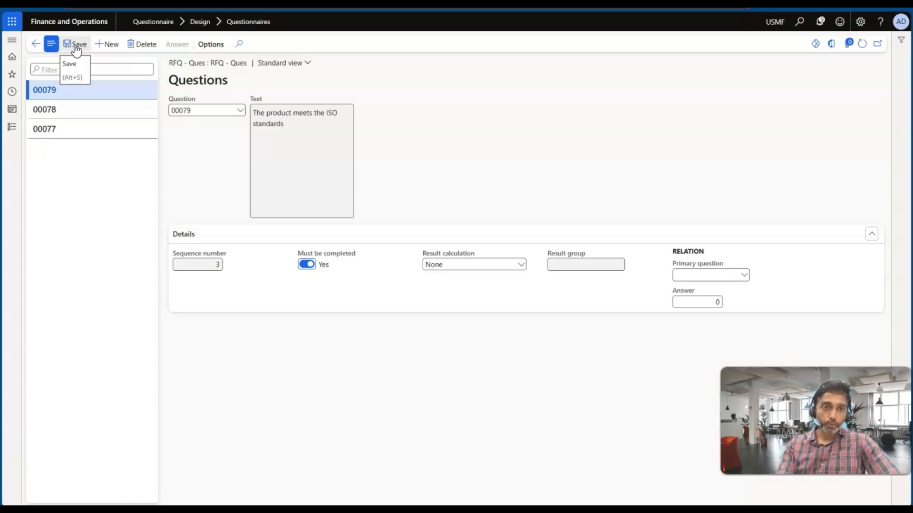
Return to the RFQ - Ques questionnaire, set it to active and save it.
{"action": "left_click", "coordinate": [35, 44]}
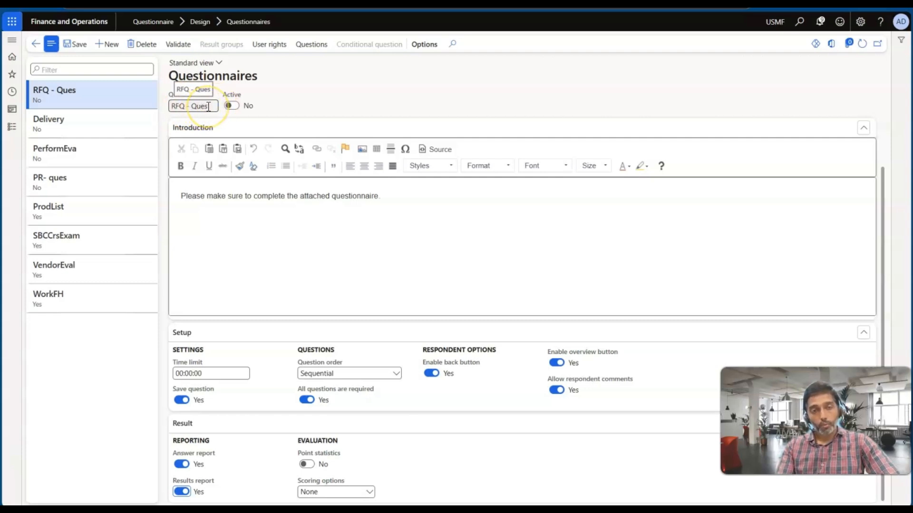
{"action": "left_click_drag", "start_coordinate": [209, 107], "coordinate": [171, 106]}
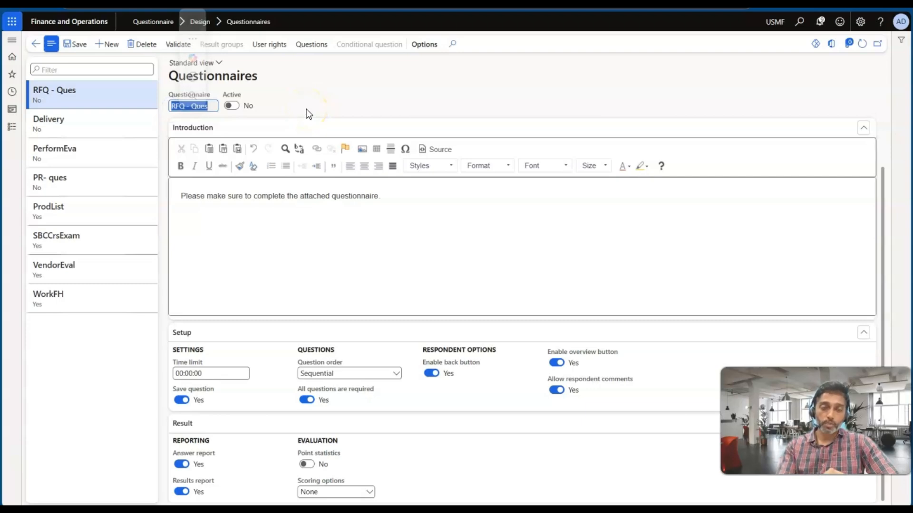
{"action": "left_click", "coordinate": [231, 105]}
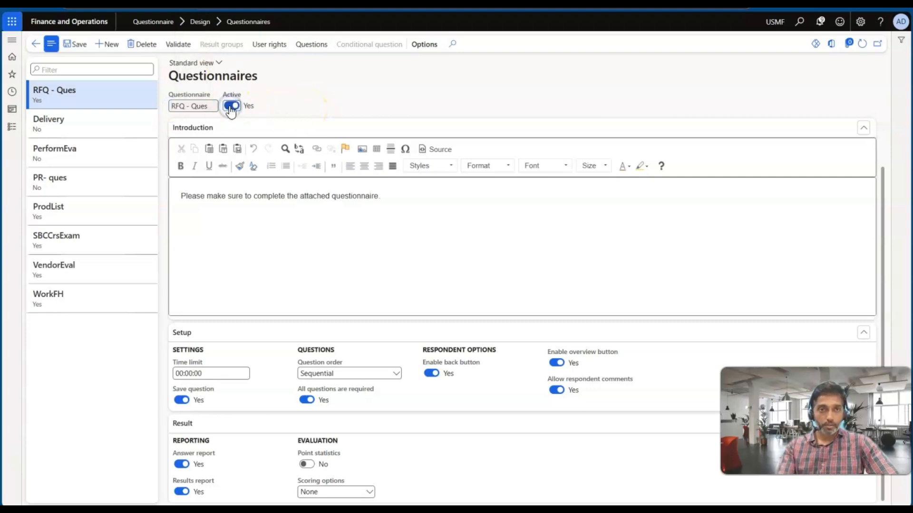
{"action": "left_click", "coordinate": [78, 44]}
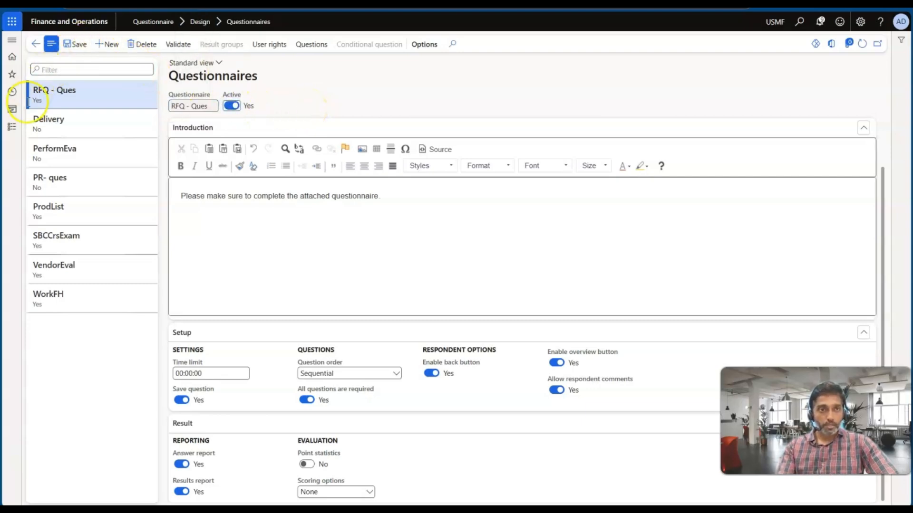
{"action": "left_click", "coordinate": [11, 127]}
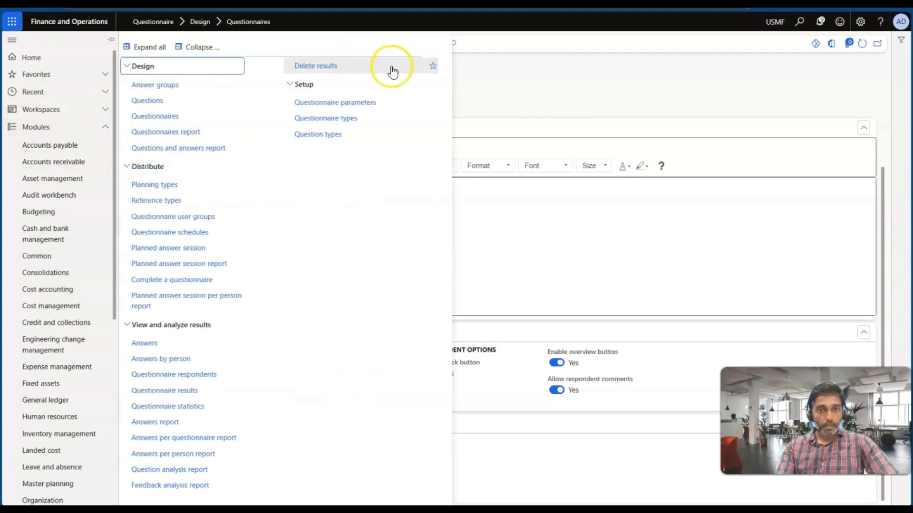
{"action": "left_click", "coordinate": [496, 76]}
{"action": "left_click", "coordinate": [202, 111]}
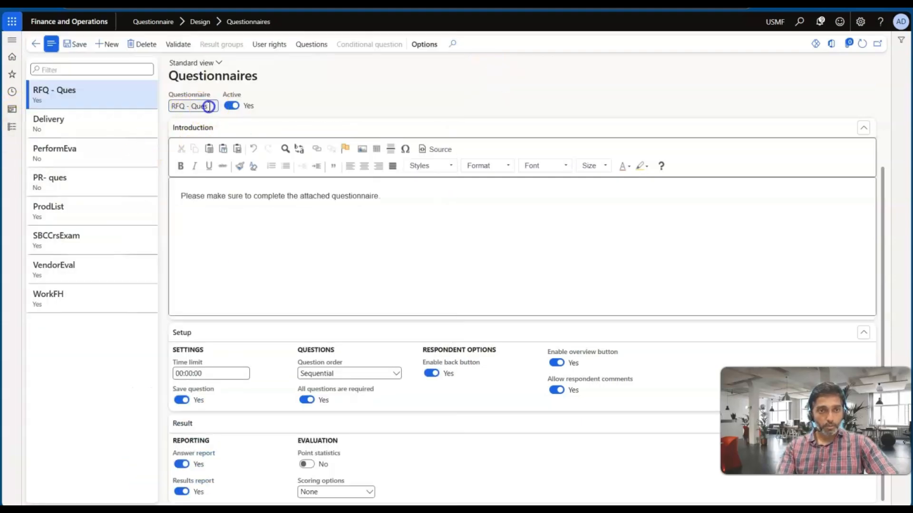
{"action": "left_click_drag", "start_coordinate": [209, 105], "coordinate": [167, 109]}
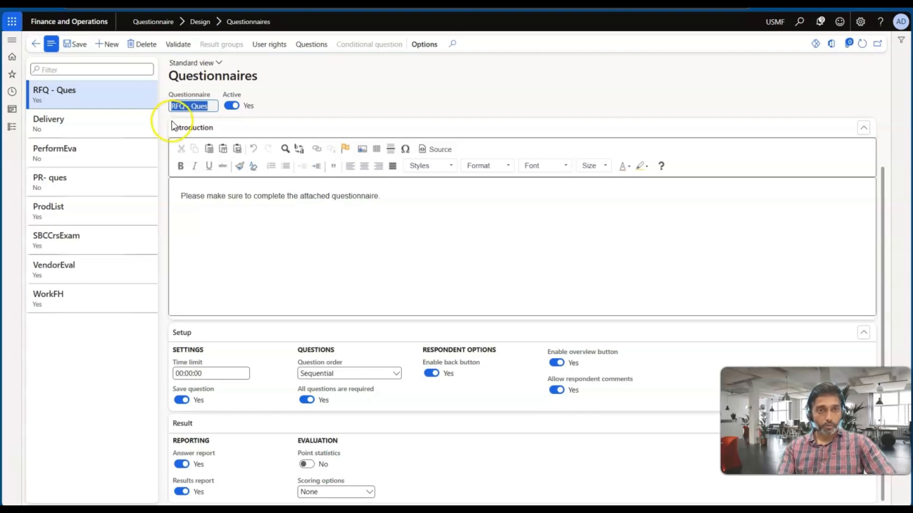
Open the list of all requests for quotations in Procurement and sourcing.
{"action": "left_click", "coordinate": [11, 128]}
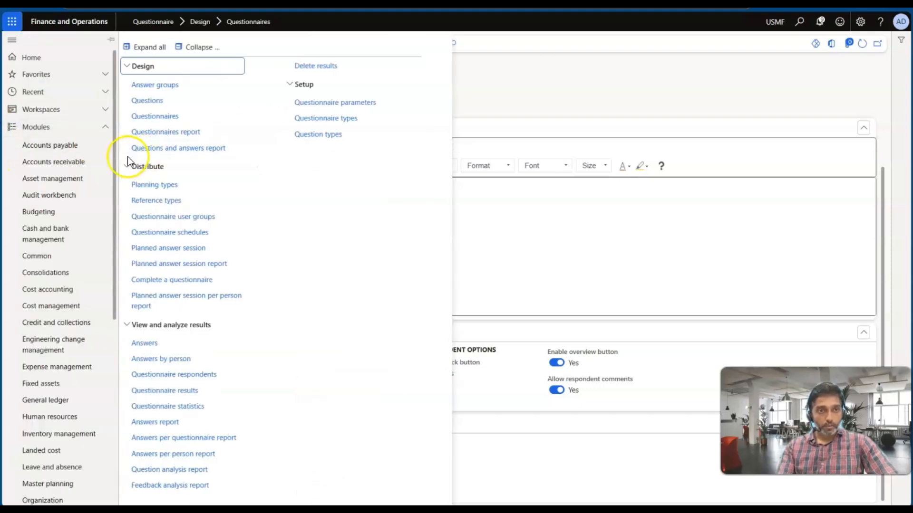
{"action": "scroll", "coordinate": [62, 250], "scroll_direction": "down", "scroll_amount": 6}
{"action": "left_click", "coordinate": [58, 259]}
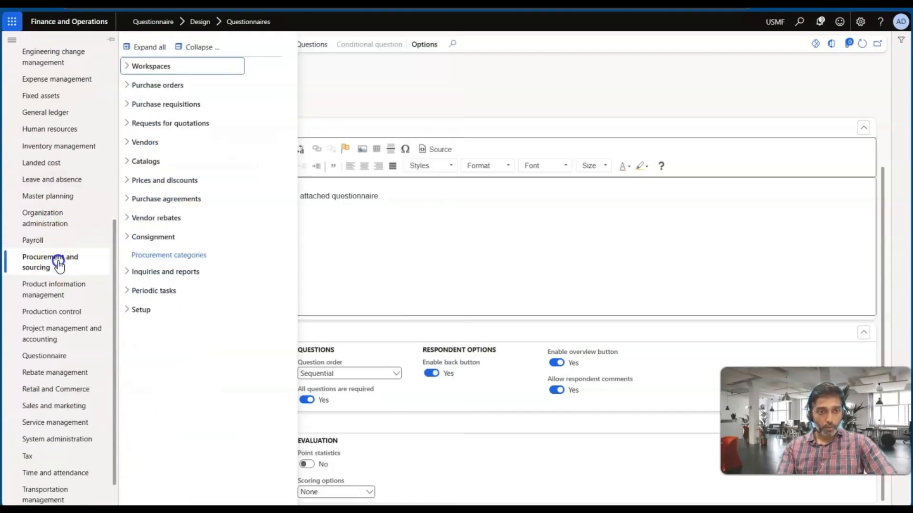
{"action": "left_click", "coordinate": [149, 124]}
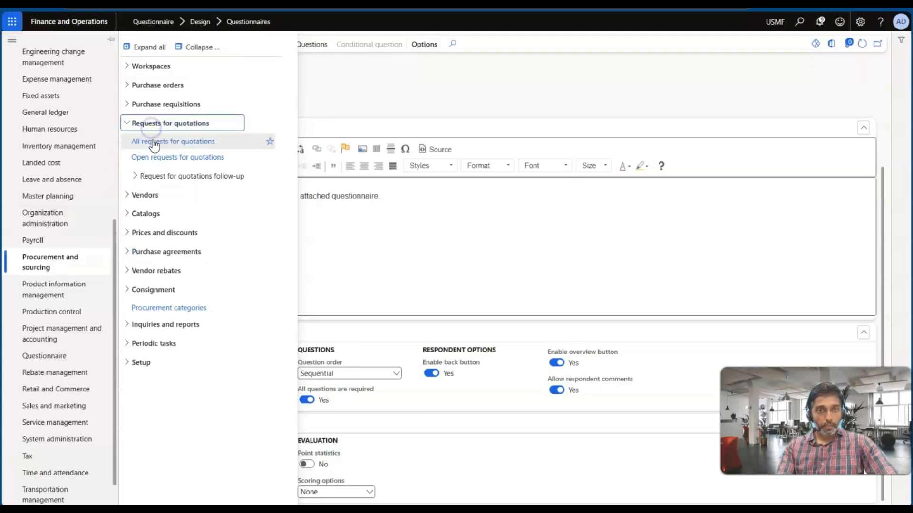
{"action": "left_click", "coordinate": [153, 141]}
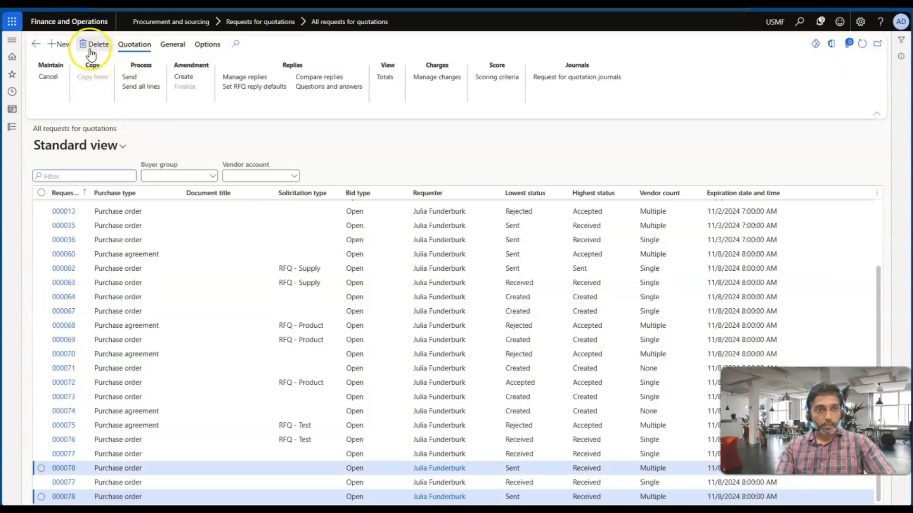
Create a new request for quotation with warehouse 12 as the inventory warehouse.
{"action": "left_click", "coordinate": [61, 46]}
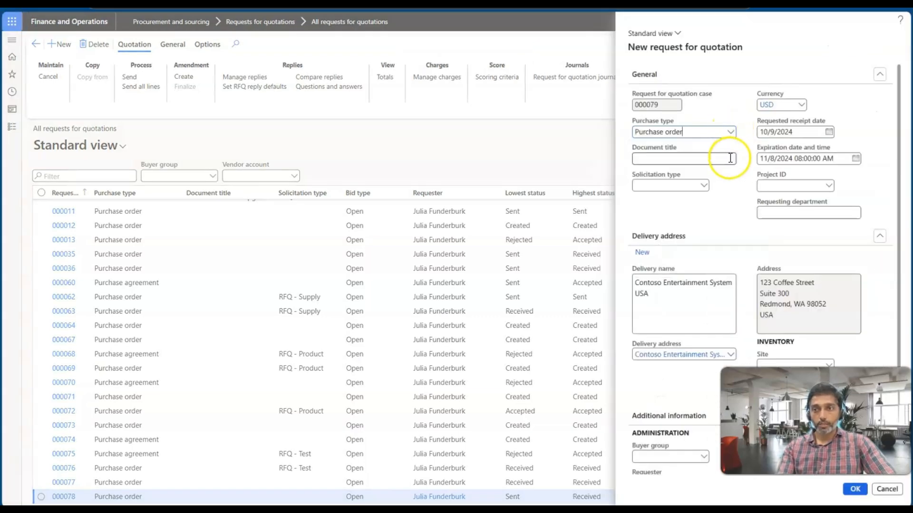
{"action": "scroll", "coordinate": [708, 200], "scroll_direction": "down", "scroll_amount": 1}
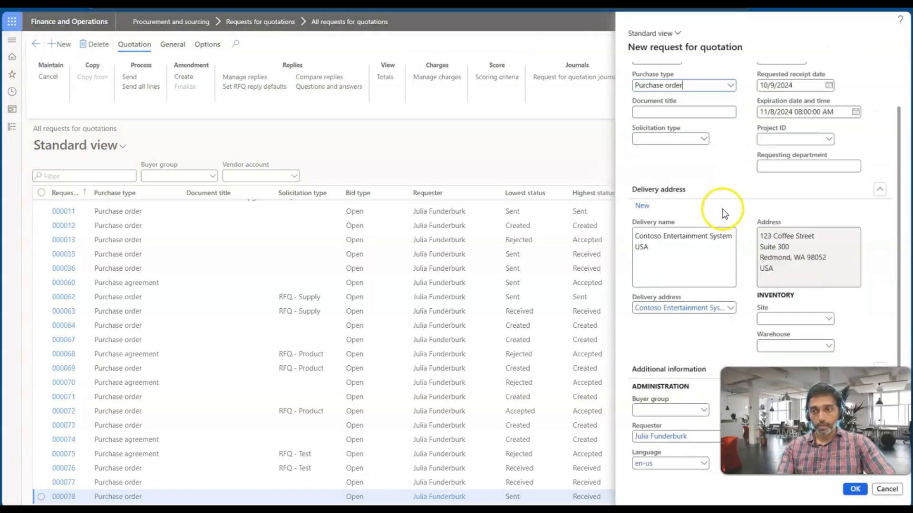
{"action": "left_click", "coordinate": [765, 348]}
{"action": "key", "text": "Tab"}
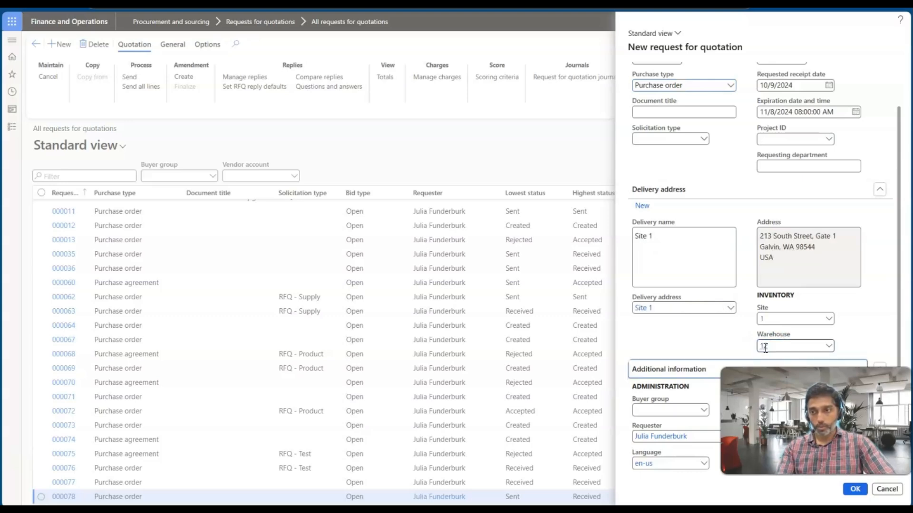
{"action": "left_click", "coordinate": [855, 490]}
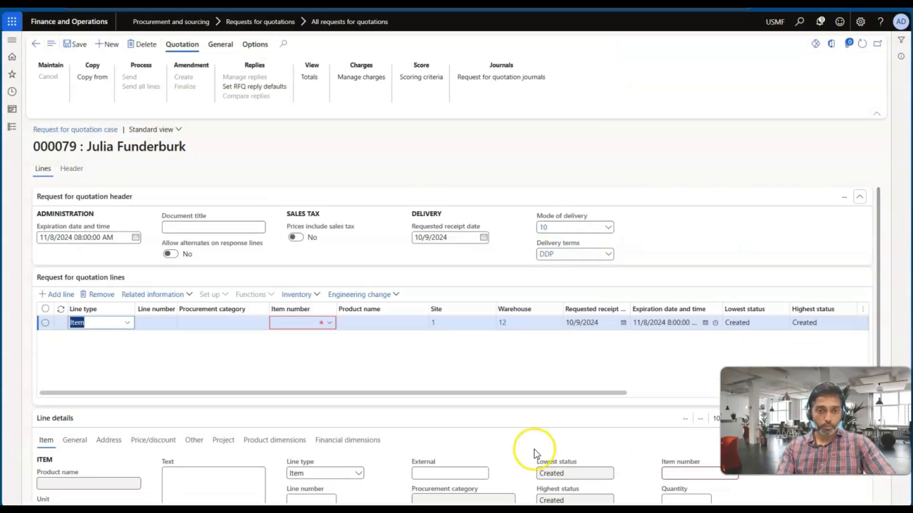
Select item 1000, Surface Pro 128 GB, on the quotation line, set its unit price to 120 and save.
{"action": "left_click", "coordinate": [328, 323]}
{"action": "left_click", "coordinate": [328, 322]}
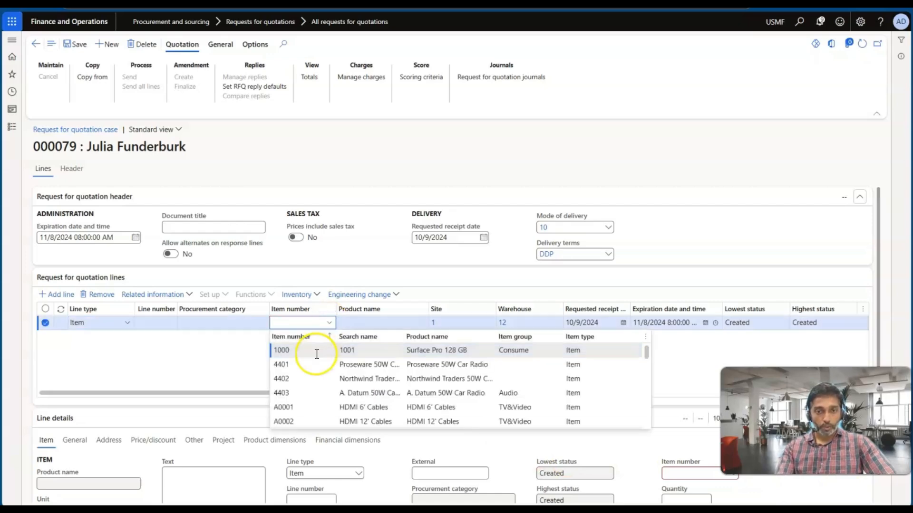
{"action": "left_click", "coordinate": [484, 355]}
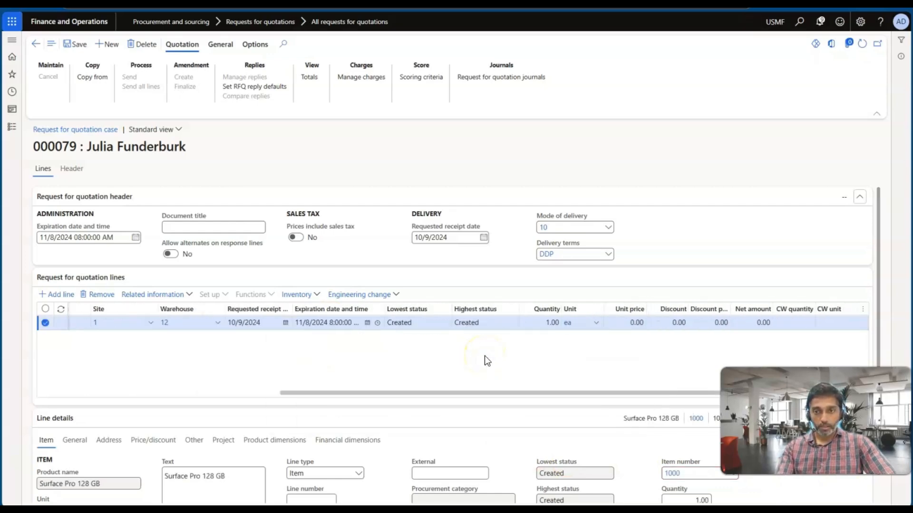
{"action": "left_click", "coordinate": [567, 322]}
{"action": "left_click", "coordinate": [625, 325]}
{"action": "type", "text": "120"}
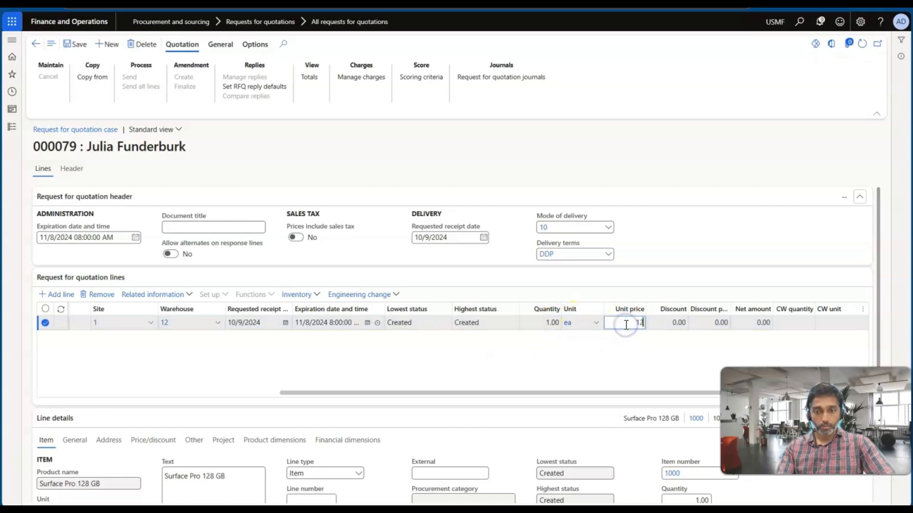
{"action": "key", "text": "Tab"}
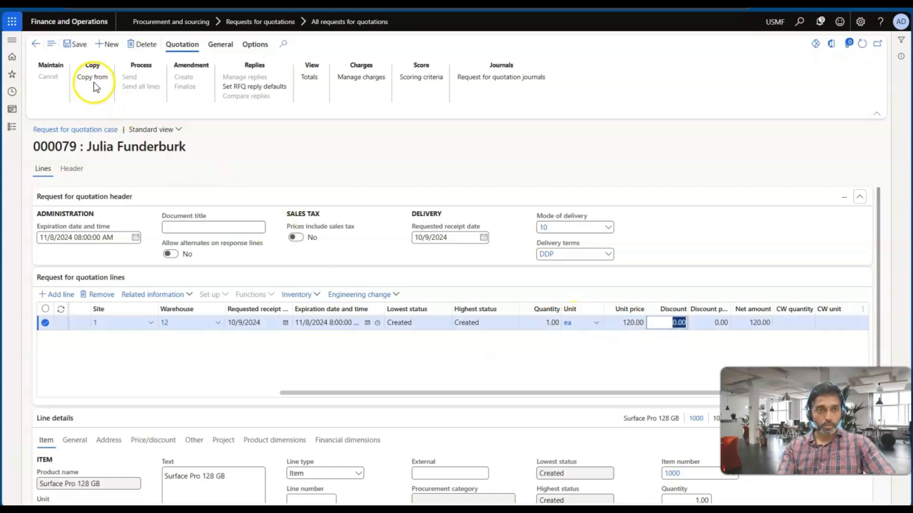
{"action": "left_click", "coordinate": [73, 44]}
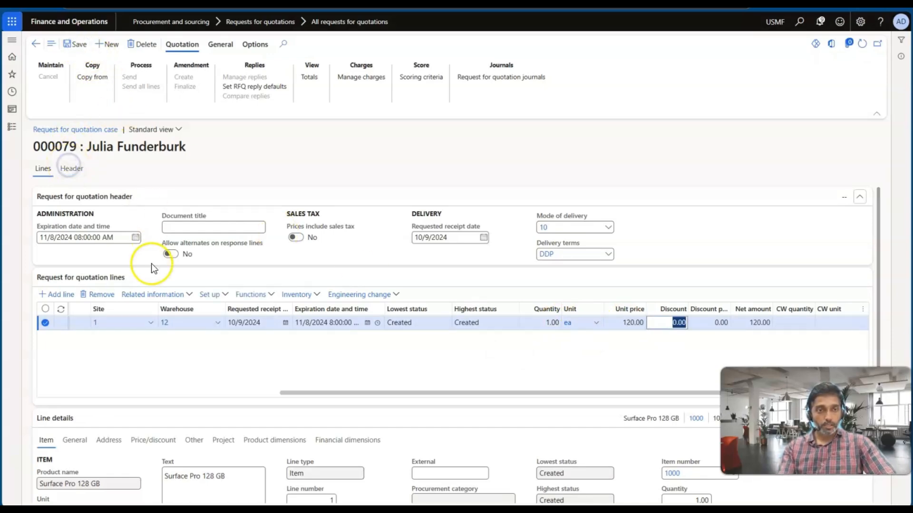
Add Acme Office Supplies as the vendor in the header of the request for quotation.
{"action": "left_click", "coordinate": [72, 169]}
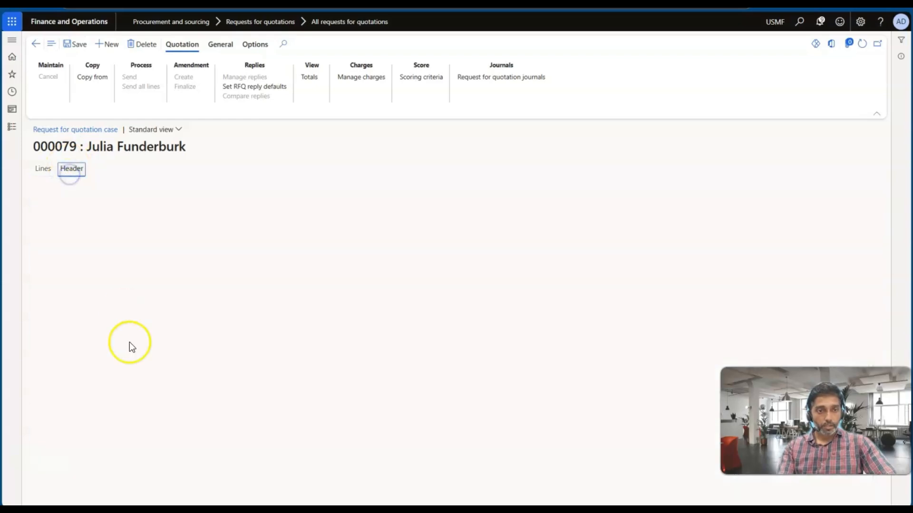
{"action": "scroll", "coordinate": [130, 348], "scroll_direction": "down", "scroll_amount": 1}
{"action": "left_click", "coordinate": [127, 320]}
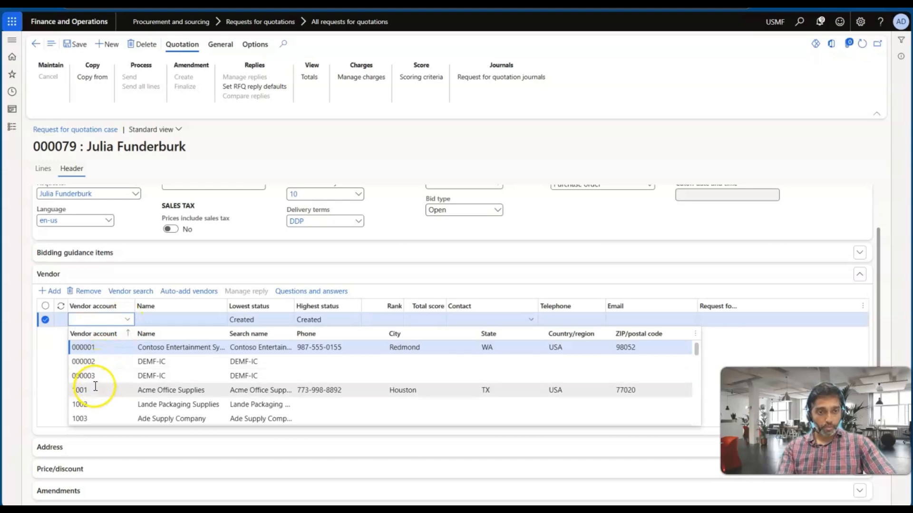
{"action": "left_click", "coordinate": [104, 390]}
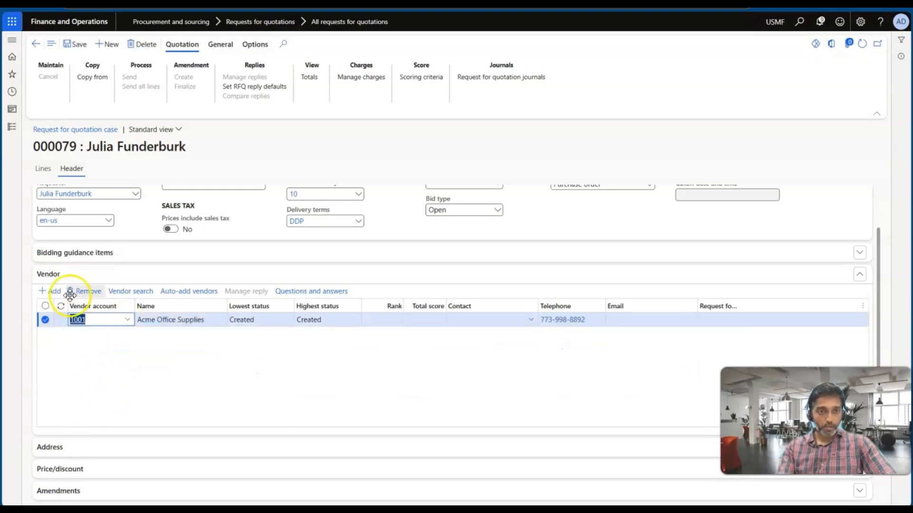
Attach the RFQ - Ques questionnaire to the request for quotation and open the attached questionnaire to view its questions.
{"action": "scroll", "coordinate": [195, 360], "scroll_direction": "down", "scroll_amount": 3}
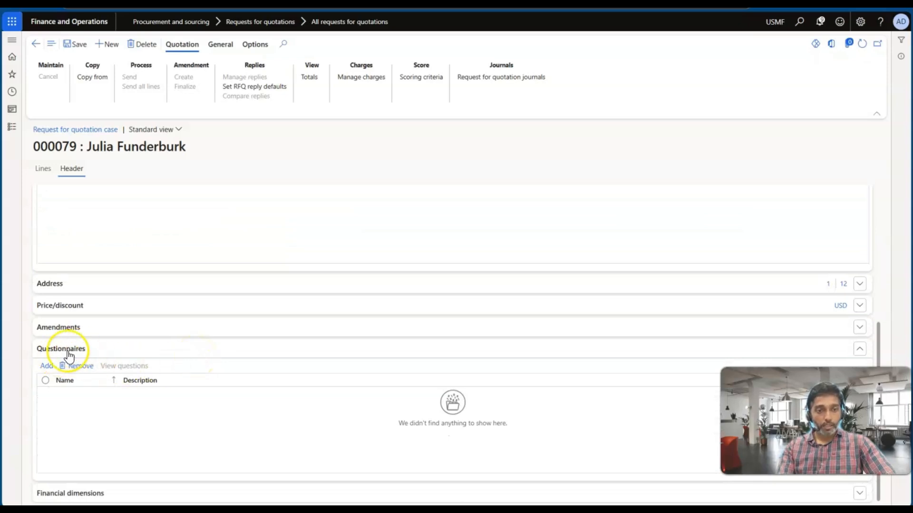
{"action": "left_click", "coordinate": [47, 366]}
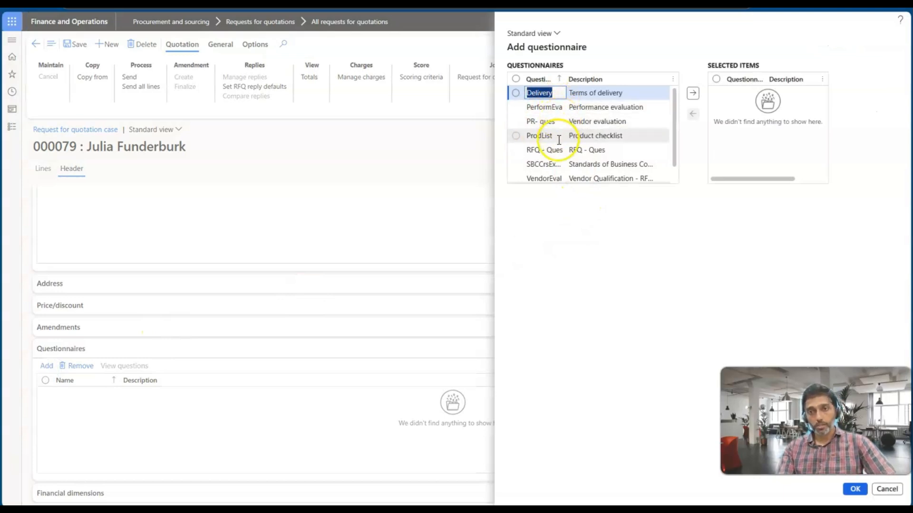
{"action": "scroll", "coordinate": [559, 140], "scroll_direction": "down", "scroll_amount": 1}
{"action": "left_click", "coordinate": [542, 134]}
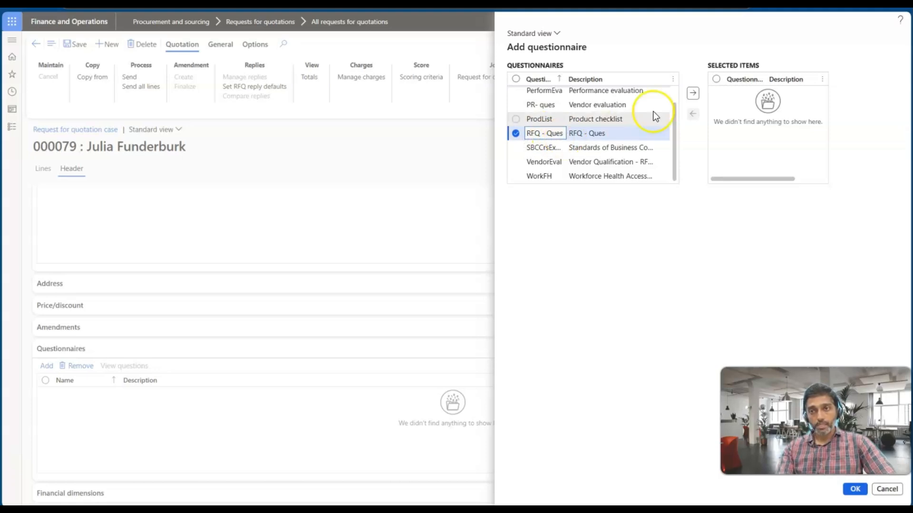
{"action": "left_click", "coordinate": [693, 93]}
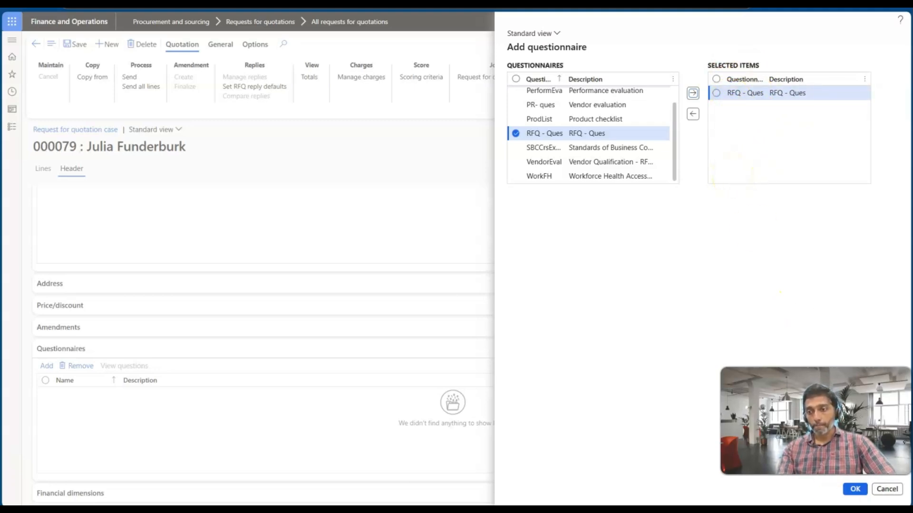
{"action": "left_click", "coordinate": [855, 491]}
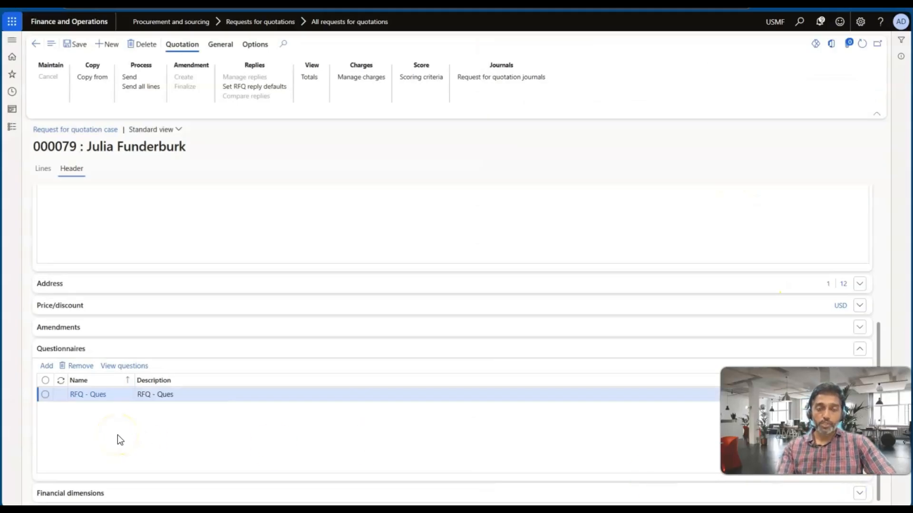
{"action": "left_click", "coordinate": [114, 370]}
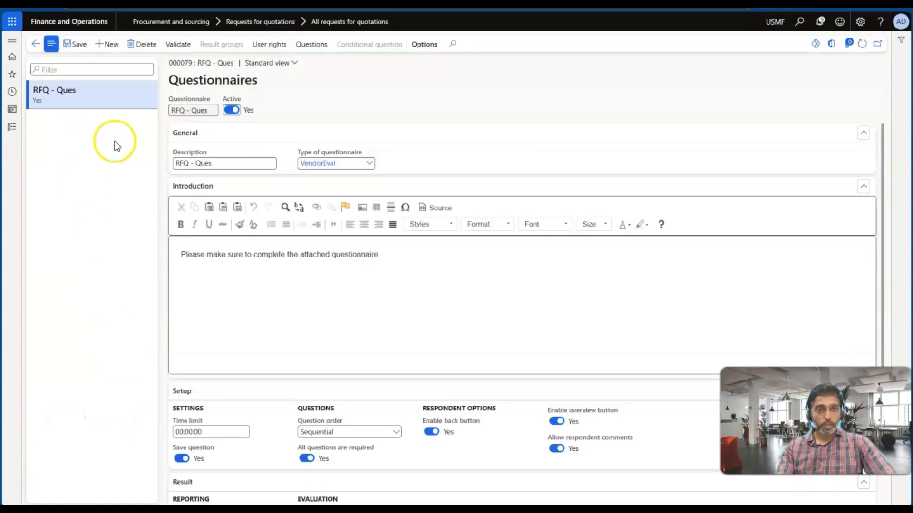
View the questions of the RFQ - Ques questionnaire, then return to the request for quotation header and review its sections.
{"action": "left_click", "coordinate": [301, 51]}
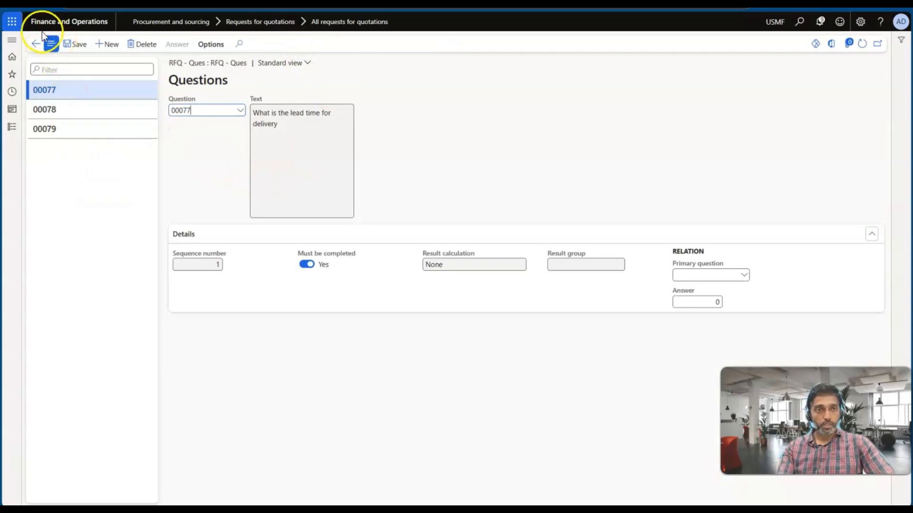
{"action": "left_click", "coordinate": [34, 44]}
{"action": "left_click", "coordinate": [35, 45]}
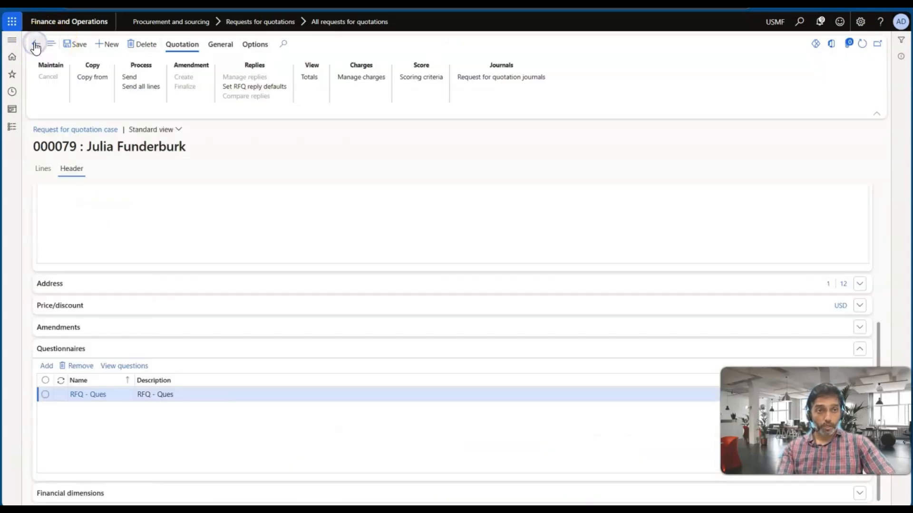
{"action": "scroll", "coordinate": [194, 247], "scroll_direction": "up", "scroll_amount": 5}
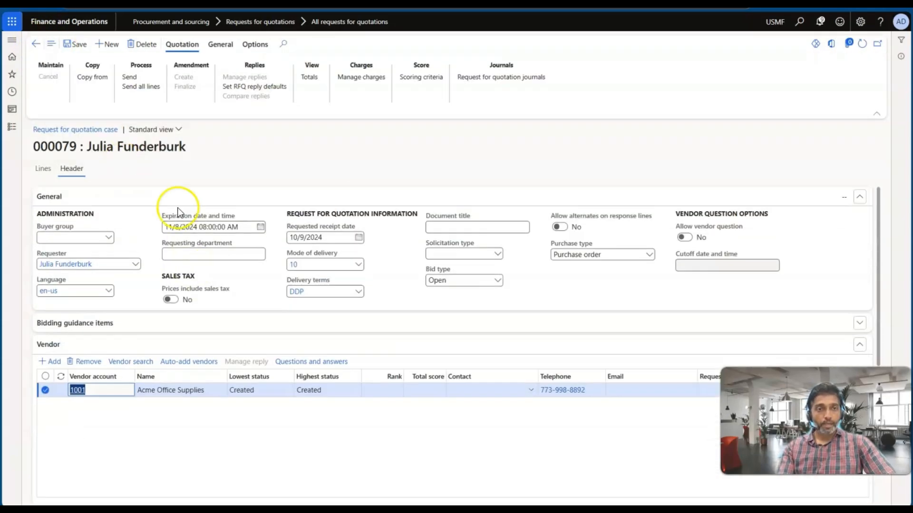
{"action": "scroll", "coordinate": [139, 291], "scroll_direction": "down", "scroll_amount": 5}
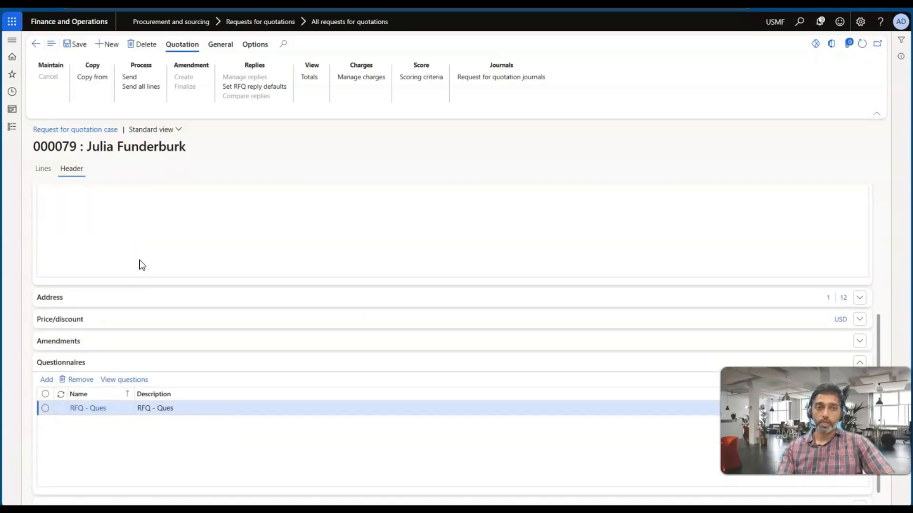
Send the request for quotation with the Surface Pro 128 GB line to Acme Office Supplies.
{"action": "left_click", "coordinate": [129, 77]}
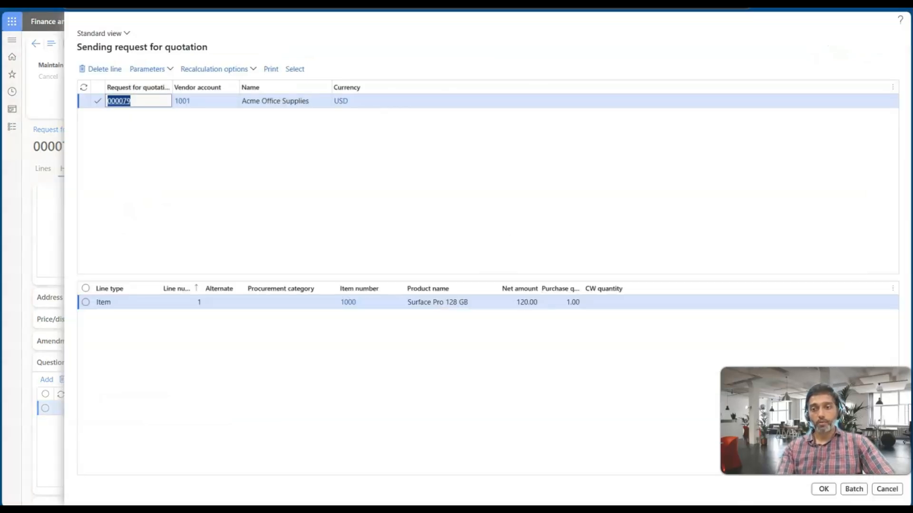
{"action": "left_click", "coordinate": [815, 492]}
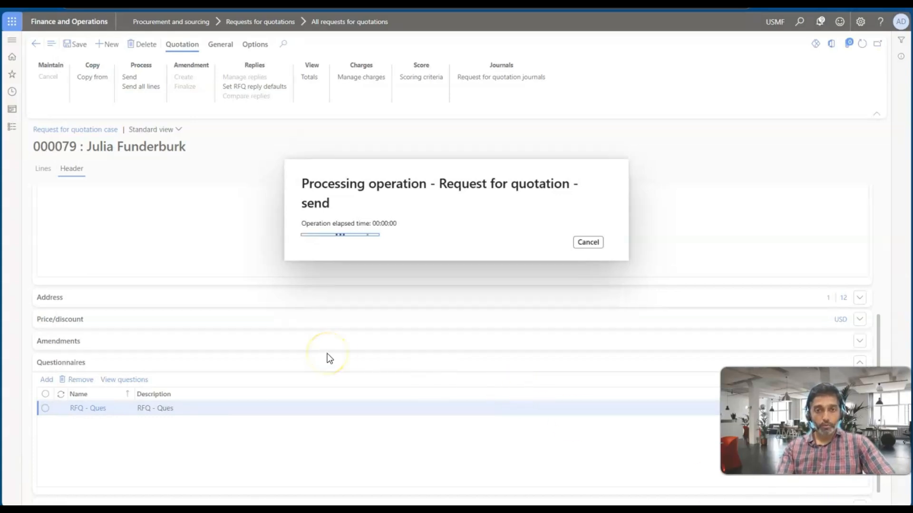
{"action": "left_click", "coordinate": [176, 298]}
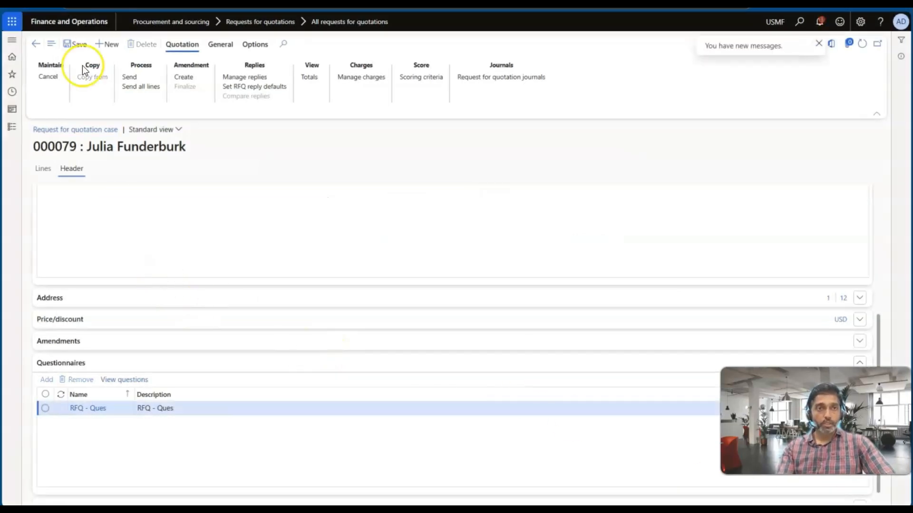
Refresh the list of all requests for quotation and open the vendor reply of the newly sent one for editing.
{"action": "left_click", "coordinate": [39, 47]}
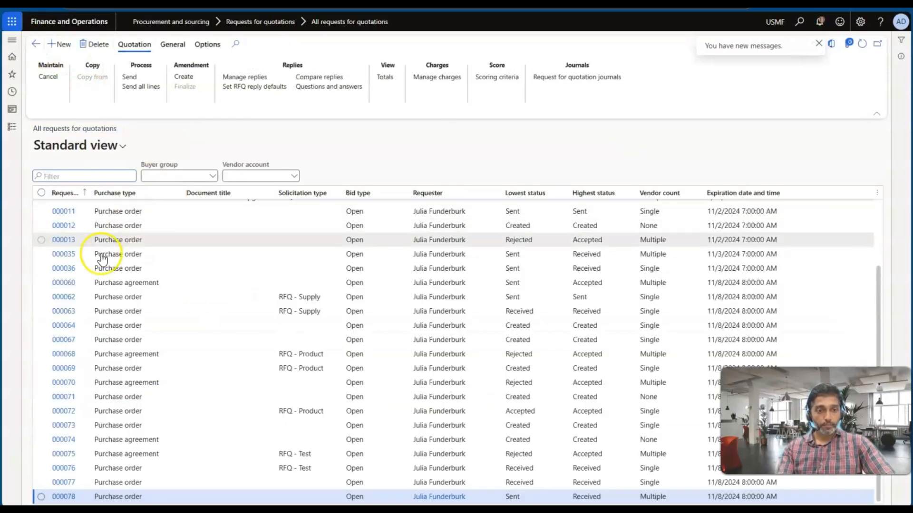
{"action": "left_click", "coordinate": [862, 43]}
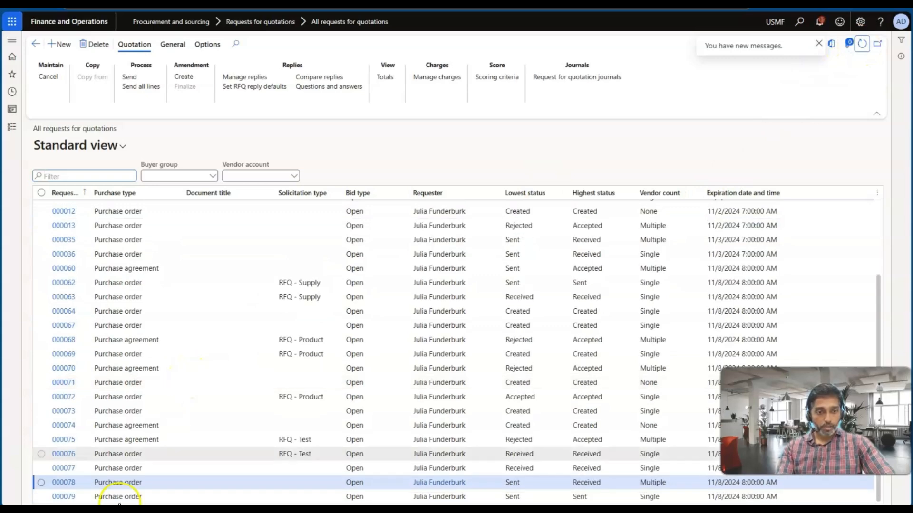
{"action": "left_click", "coordinate": [69, 501]}
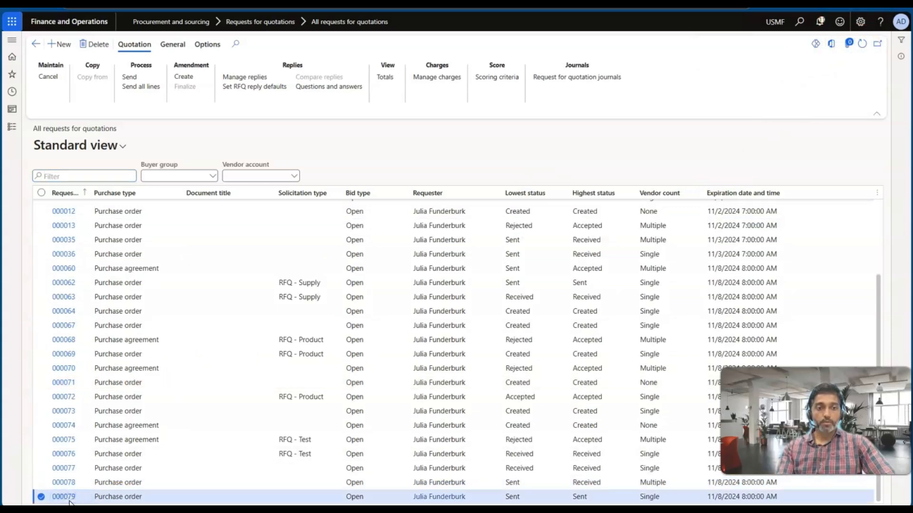
{"action": "left_click", "coordinate": [245, 78]}
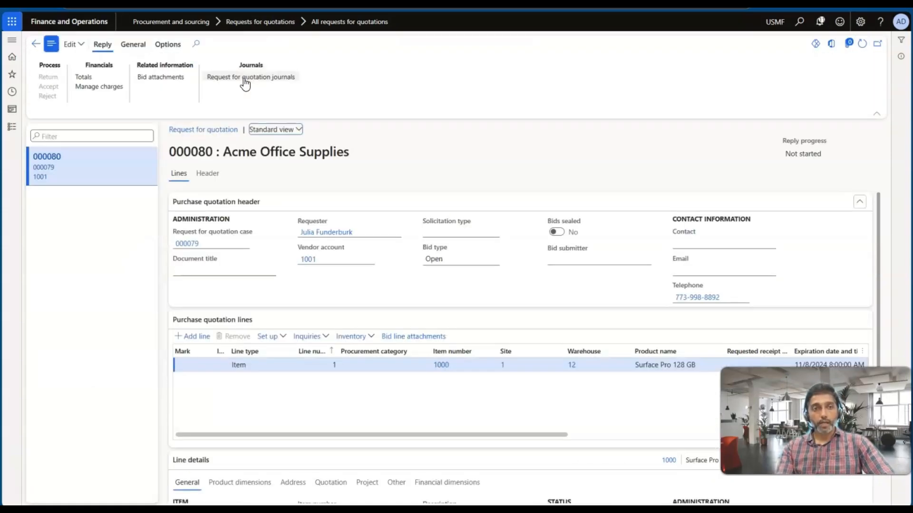
{"action": "left_click", "coordinate": [72, 44]}
{"action": "left_click", "coordinate": [81, 75]}
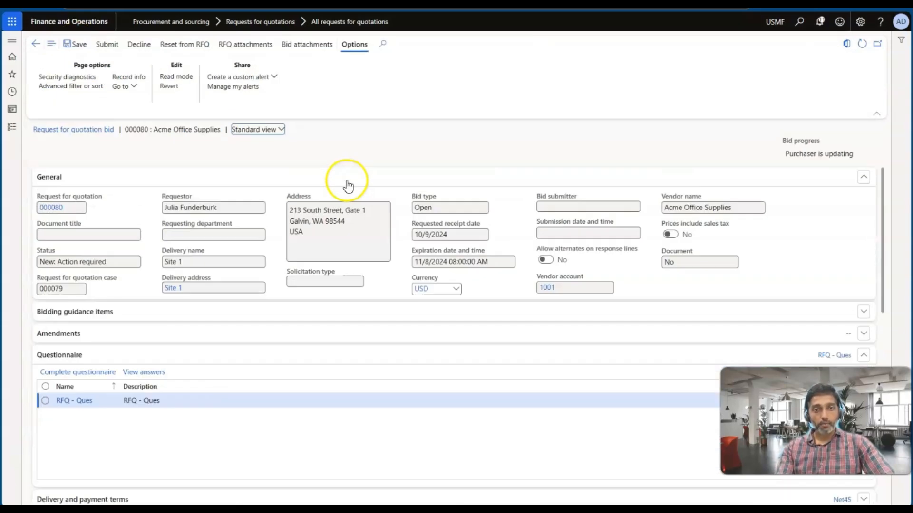
{"action": "left_click", "coordinate": [342, 183]}
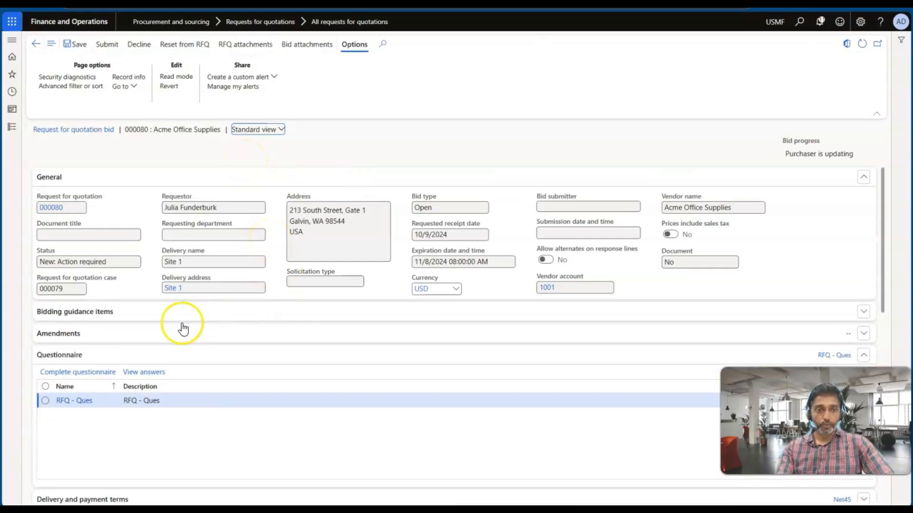
Set the unit price of the Surface Pro 128 GB line in the vendor's bid to 115.
{"action": "scroll", "coordinate": [179, 326], "scroll_direction": "down", "scroll_amount": 5}
{"action": "left_click", "coordinate": [423, 322]}
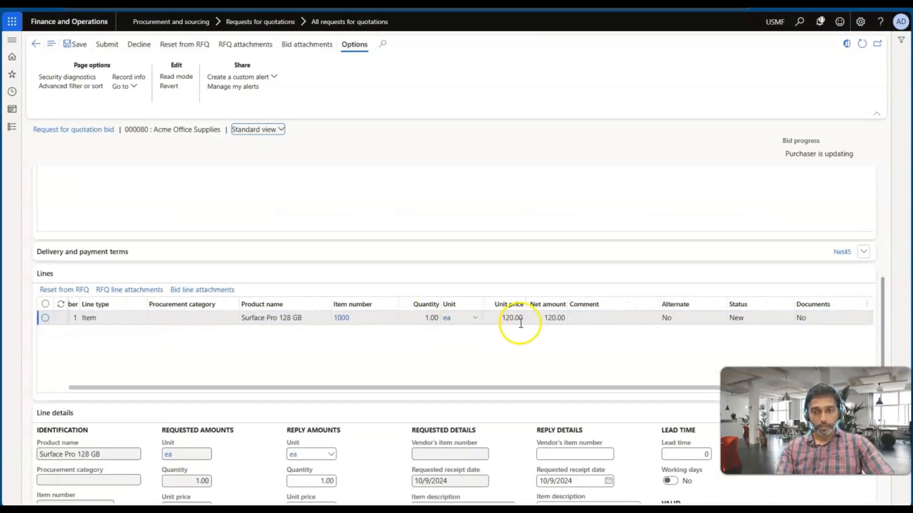
{"action": "left_click", "coordinate": [506, 321]}
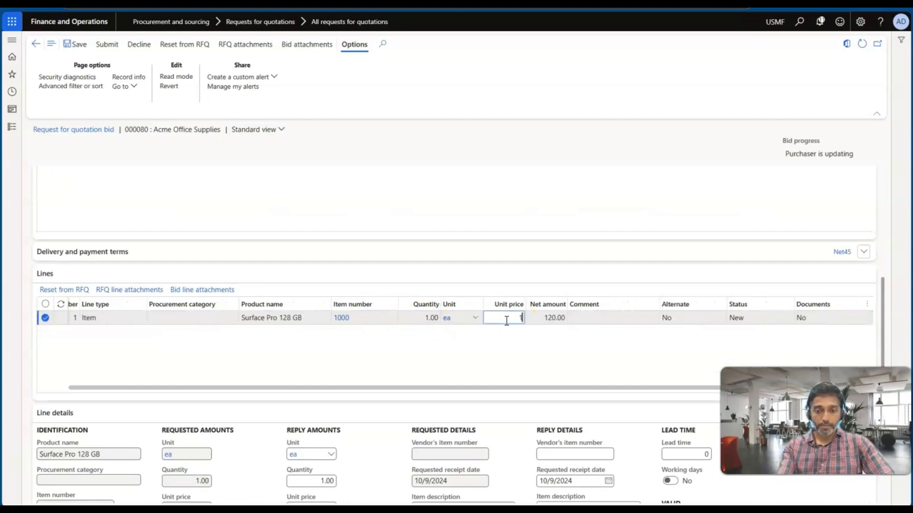
{"action": "key", "text": "Tab"}
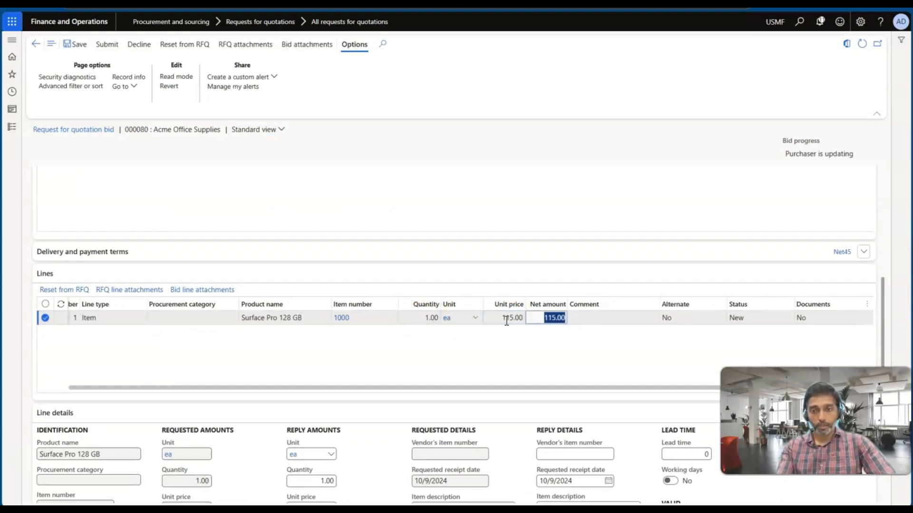
Preview the RFQ - Ques questionnaire from the bid without answering it and review the bid's general information and line details.
{"action": "scroll", "coordinate": [339, 344], "scroll_direction": "down", "scroll_amount": 2}
{"action": "scroll", "coordinate": [338, 343], "scroll_direction": "up", "scroll_amount": 4}
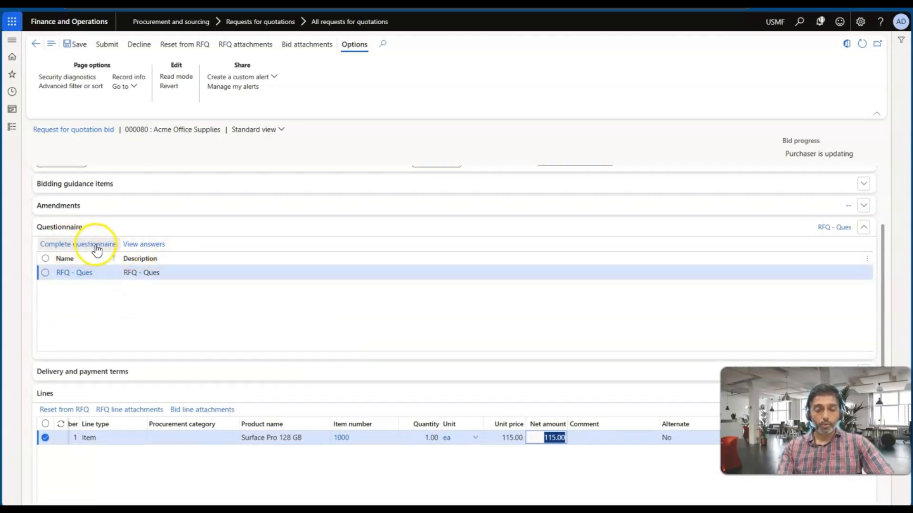
{"action": "left_click", "coordinate": [85, 245]}
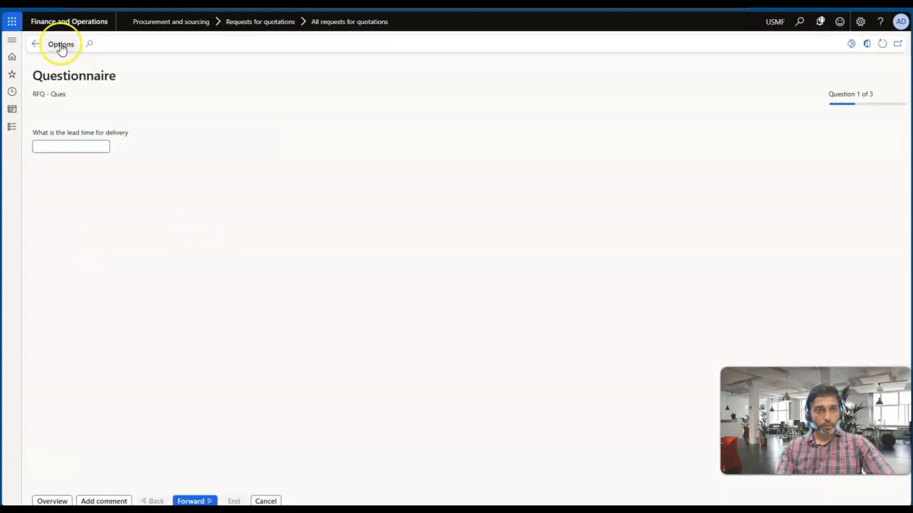
{"action": "left_click", "coordinate": [36, 44]}
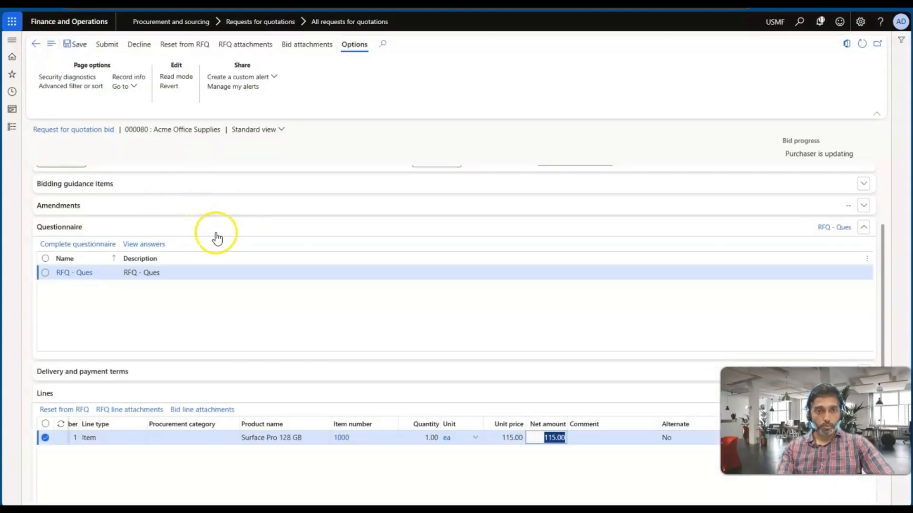
{"action": "scroll", "coordinate": [163, 306], "scroll_direction": "down", "scroll_amount": 6}
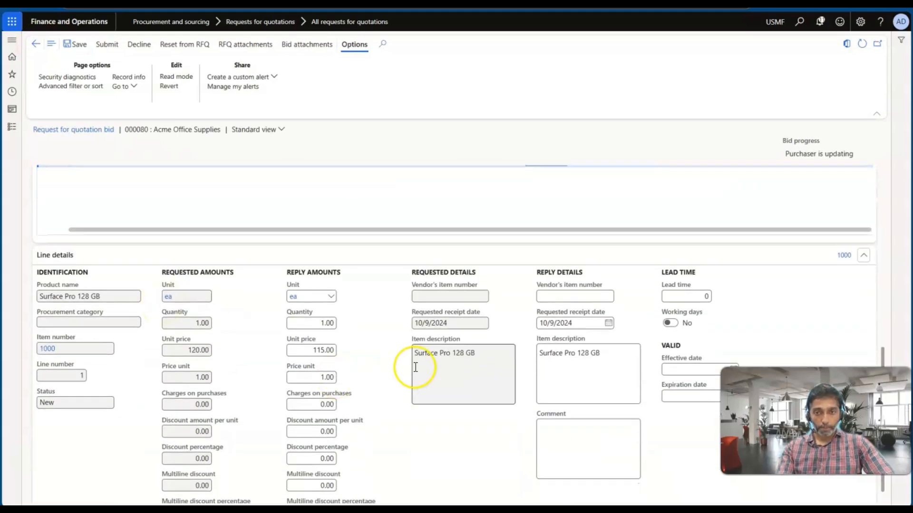
{"action": "scroll", "coordinate": [413, 369], "scroll_direction": "up", "scroll_amount": 8}
{"action": "scroll", "coordinate": [185, 316], "scroll_direction": "up", "scroll_amount": 2}
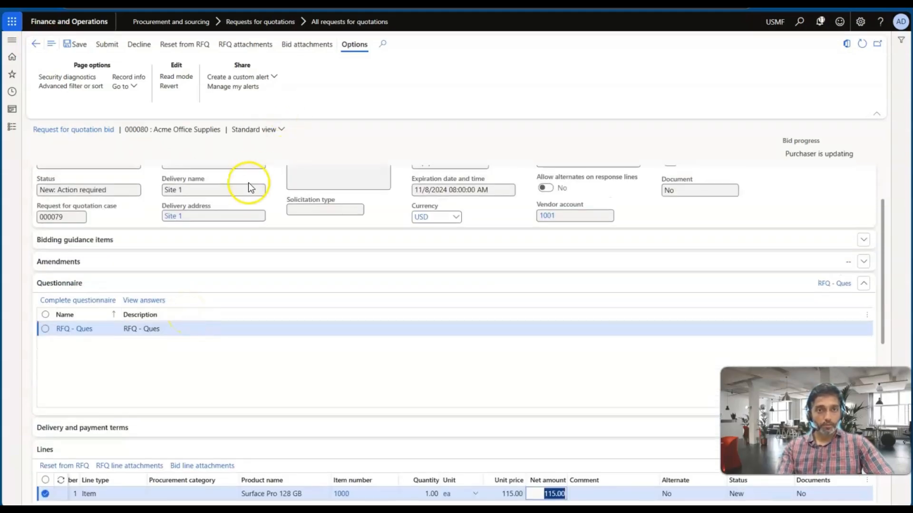
{"action": "scroll", "coordinate": [251, 188], "scroll_direction": "up", "scroll_amount": 2}
{"action": "scroll", "coordinate": [248, 190], "scroll_direction": "down", "scroll_amount": 2}
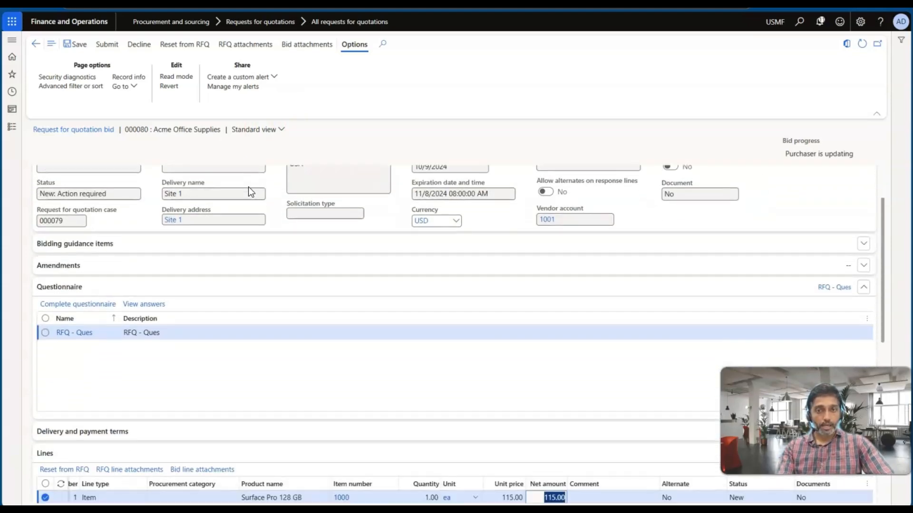
{"action": "scroll", "coordinate": [248, 190], "scroll_direction": "up", "scroll_amount": 2}
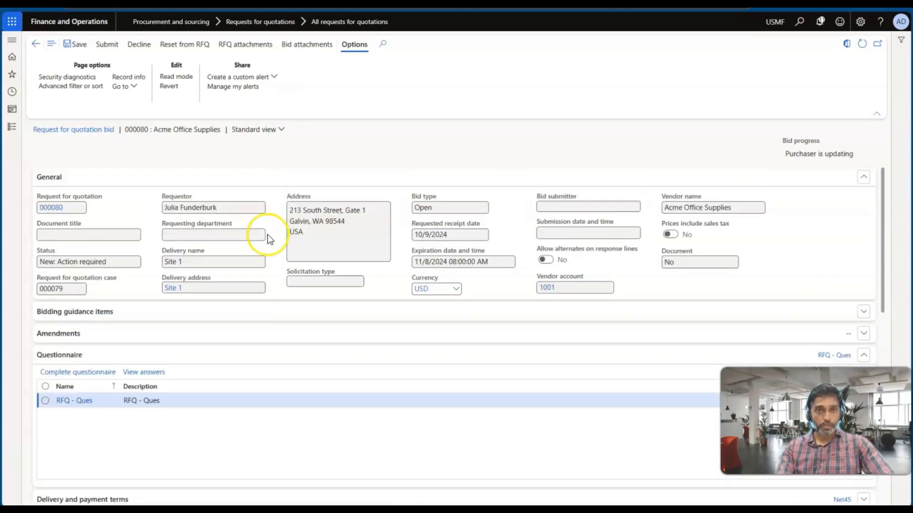
{"action": "scroll", "coordinate": [264, 246], "scroll_direction": "down", "scroll_amount": 4}
{"action": "scroll", "coordinate": [264, 247], "scroll_direction": "up", "scroll_amount": 4}
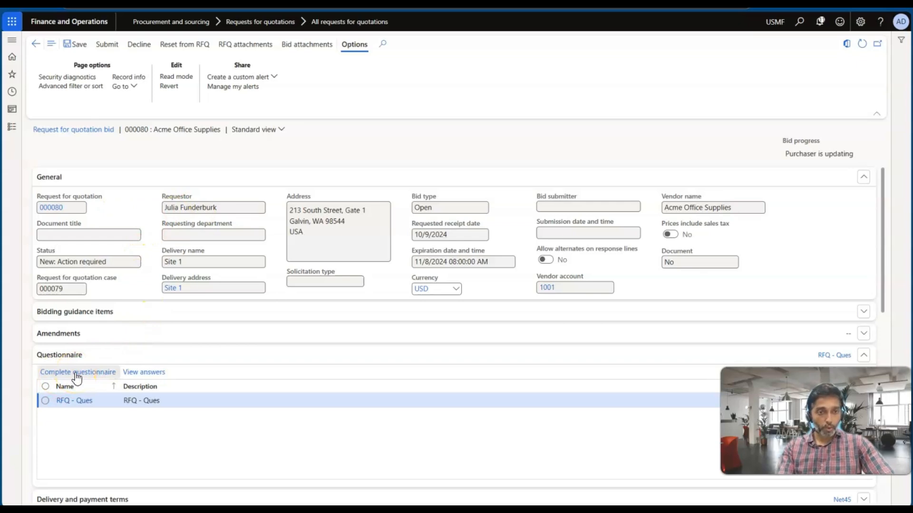
Complete the RFQ - Ques questionnaire with lead time 10, Yes for delivery to India and Always for meeting ISO standards.
{"action": "left_click", "coordinate": [94, 373]}
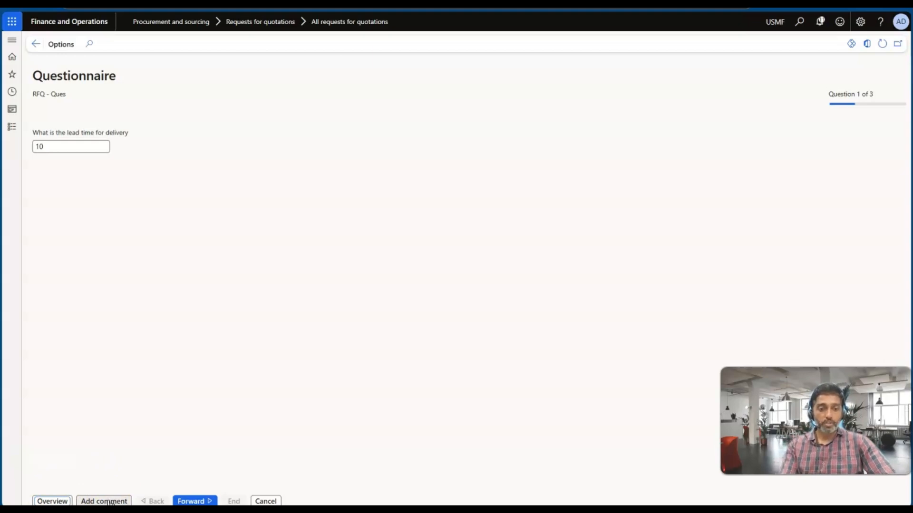
{"action": "left_click", "coordinate": [189, 502]}
{"action": "left_click", "coordinate": [157, 501]}
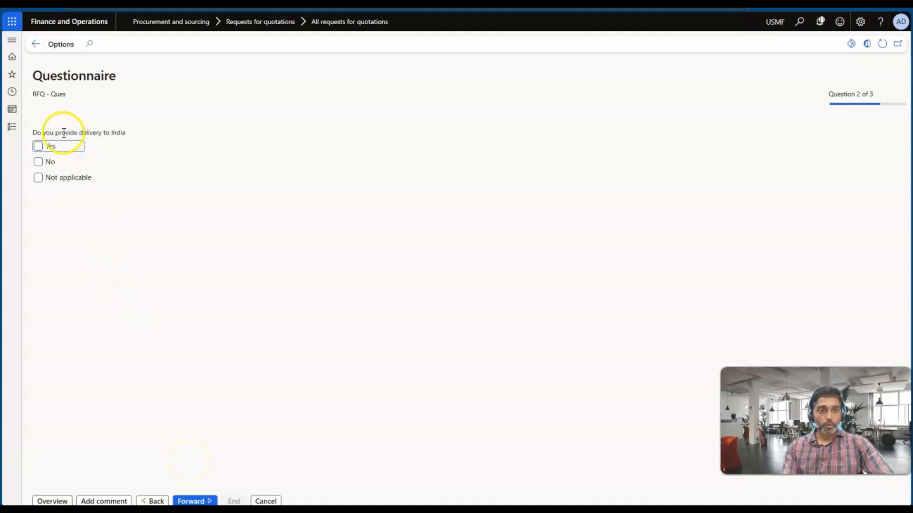
{"action": "left_click", "coordinate": [39, 147]}
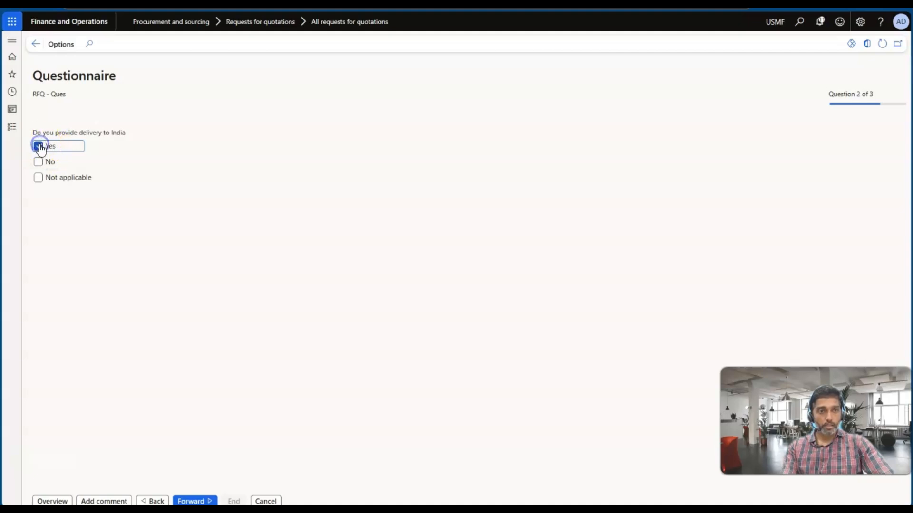
{"action": "left_click", "coordinate": [191, 501]}
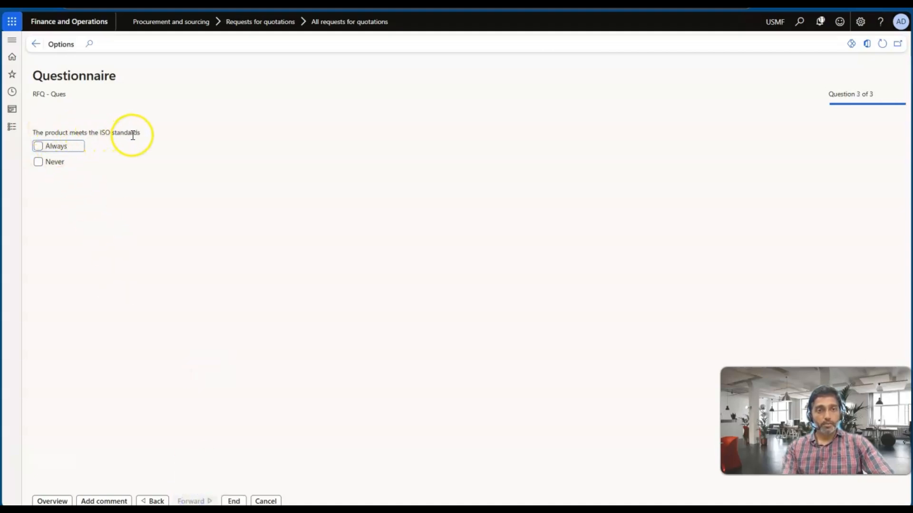
{"action": "left_click", "coordinate": [40, 162]}
{"action": "left_click", "coordinate": [39, 147]}
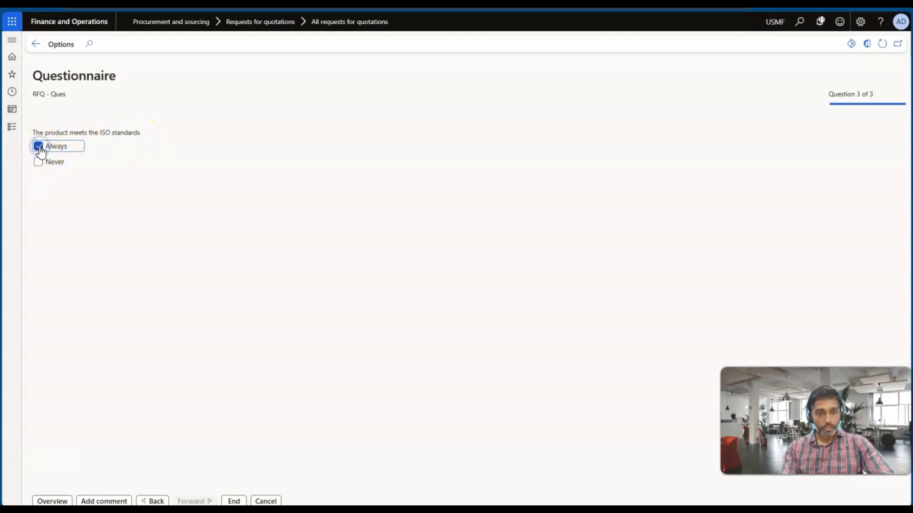
{"action": "left_click", "coordinate": [232, 501]}
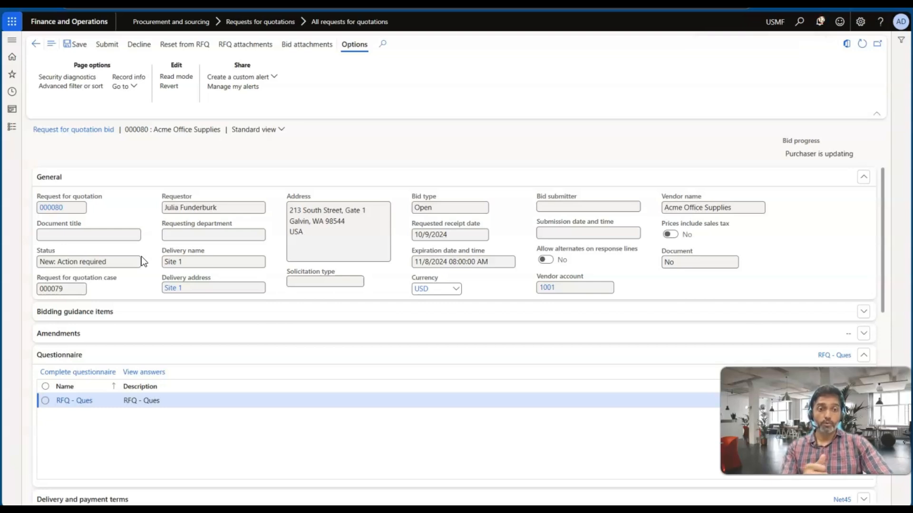
Check the recorded questionnaire answers and submit the Acme Office Supplies bid without batch processing.
{"action": "left_click", "coordinate": [150, 369]}
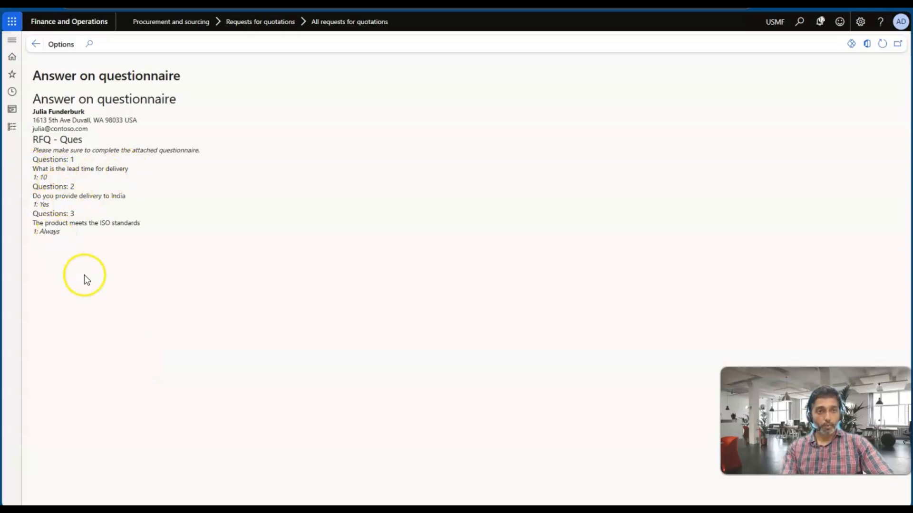
{"action": "left_click", "coordinate": [36, 44]}
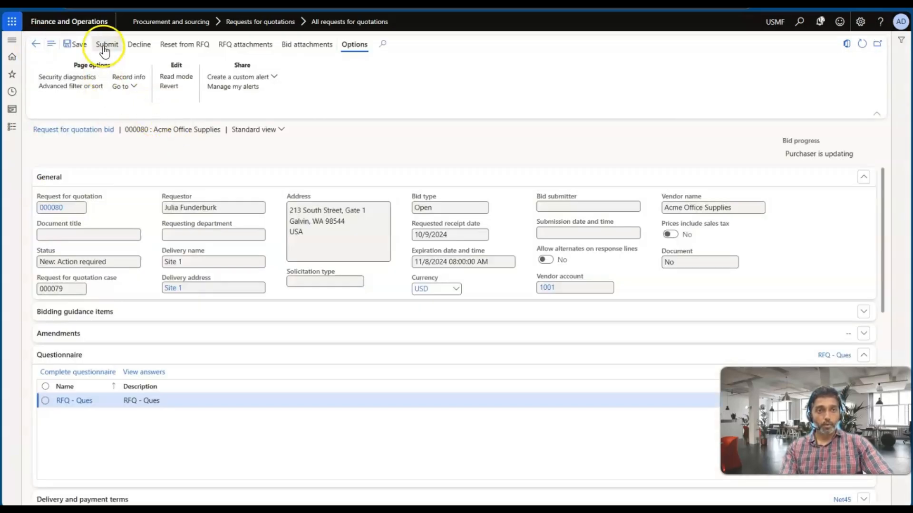
{"action": "left_click", "coordinate": [104, 47]}
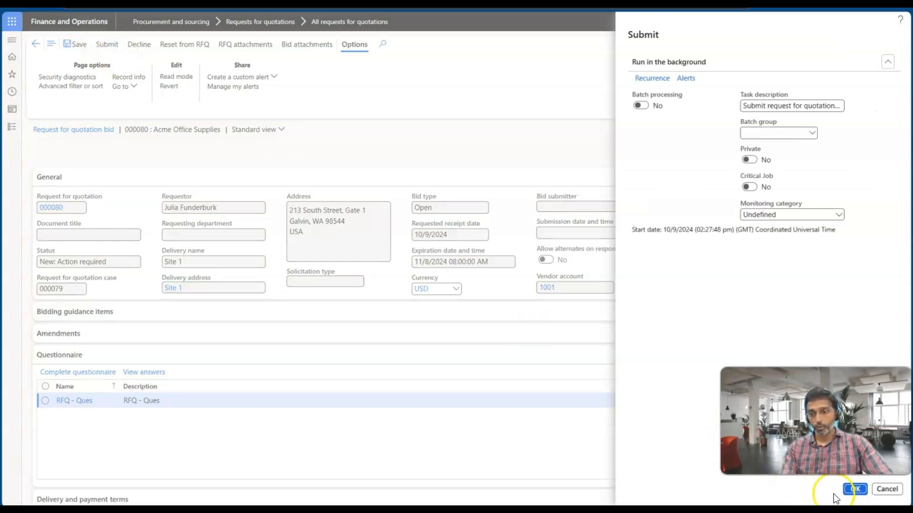
{"action": "left_click", "coordinate": [855, 489]}
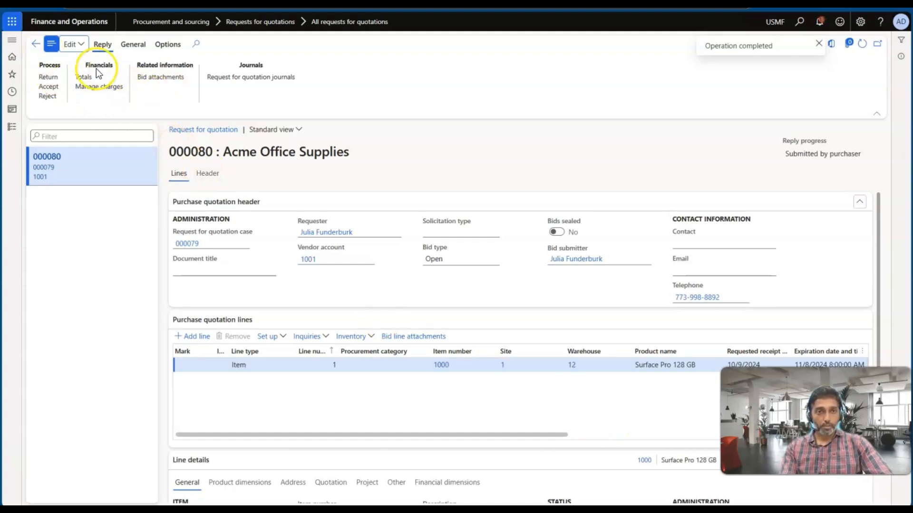
{"action": "scroll", "coordinate": [241, 264], "scroll_direction": "down", "scroll_amount": 3}
{"action": "scroll", "coordinate": [240, 271], "scroll_direction": "up", "scroll_amount": 3}
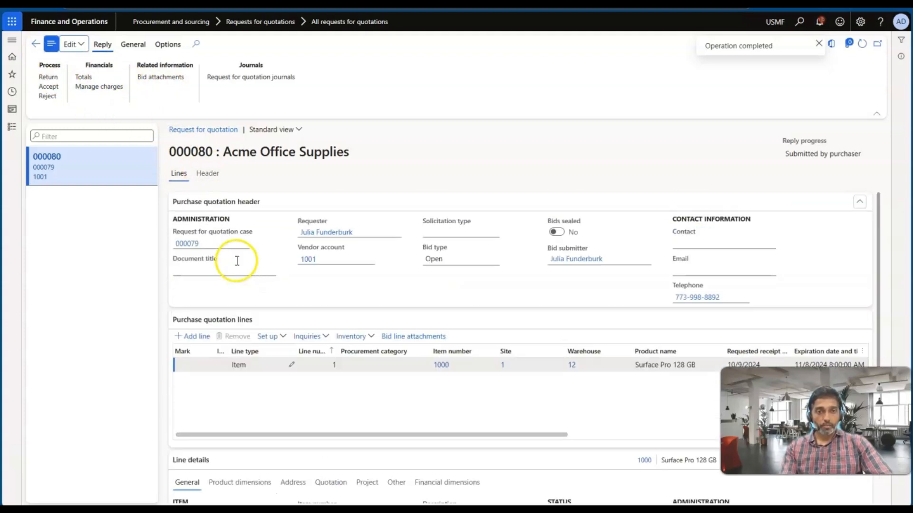
Review the completed RFQ - Ques answers and the bid scoring section in the header of the submitted Acme Office Supplies bid.
{"action": "left_click", "coordinate": [201, 174]}
{"action": "scroll", "coordinate": [307, 354], "scroll_direction": "down", "scroll_amount": 4}
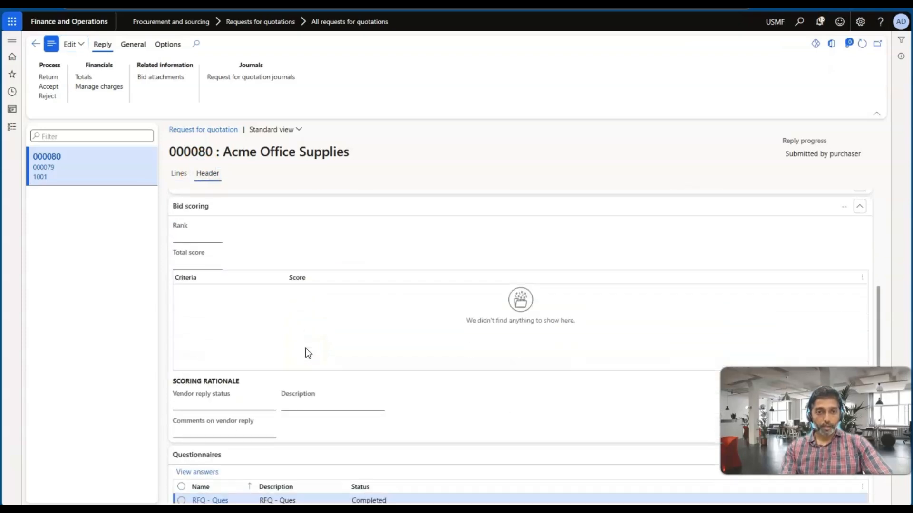
{"action": "scroll", "coordinate": [307, 353], "scroll_direction": "down", "scroll_amount": 3}
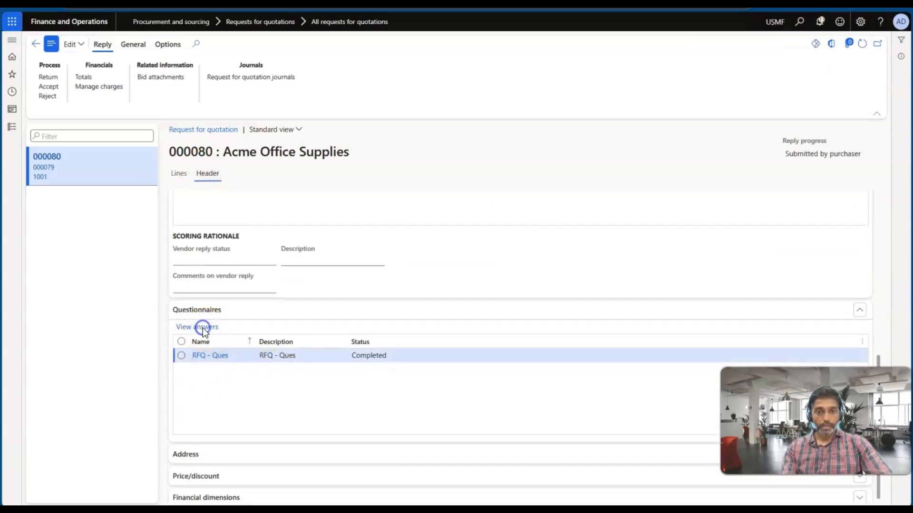
{"action": "left_click", "coordinate": [203, 327]}
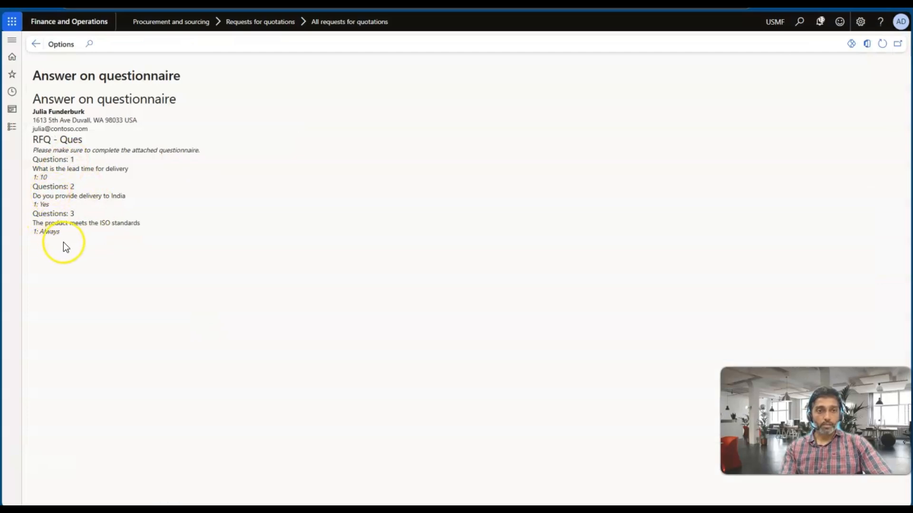
{"action": "left_click", "coordinate": [36, 44]}
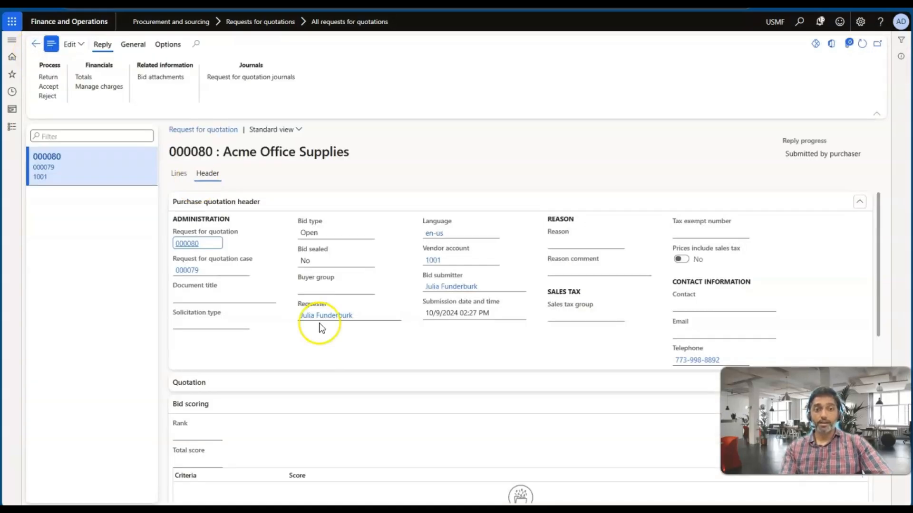
{"action": "scroll", "coordinate": [261, 349], "scroll_direction": "down", "scroll_amount": 2}
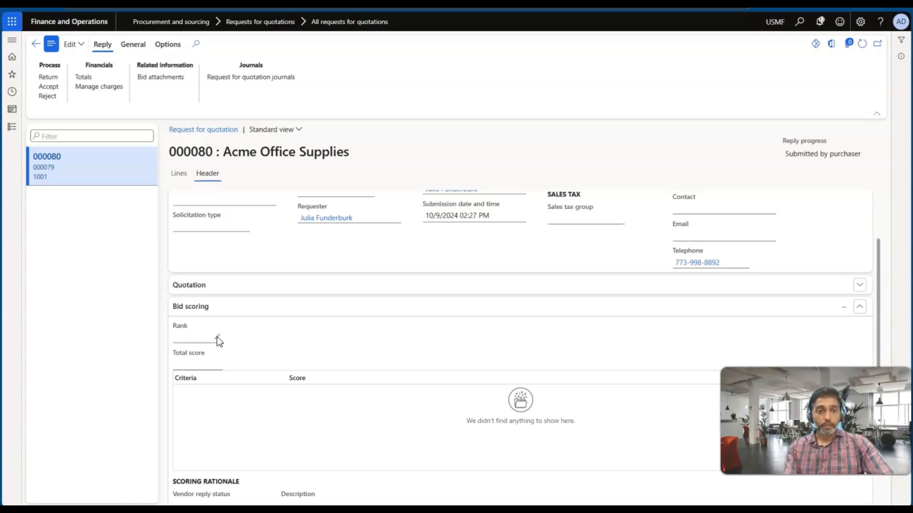
{"action": "left_click", "coordinate": [35, 44]}
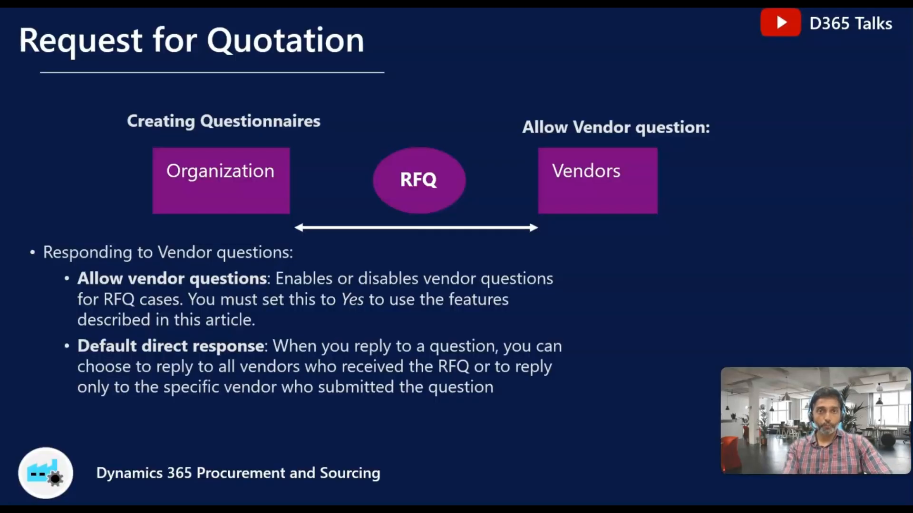
{"action": "left_click", "coordinate": [160, 295]}
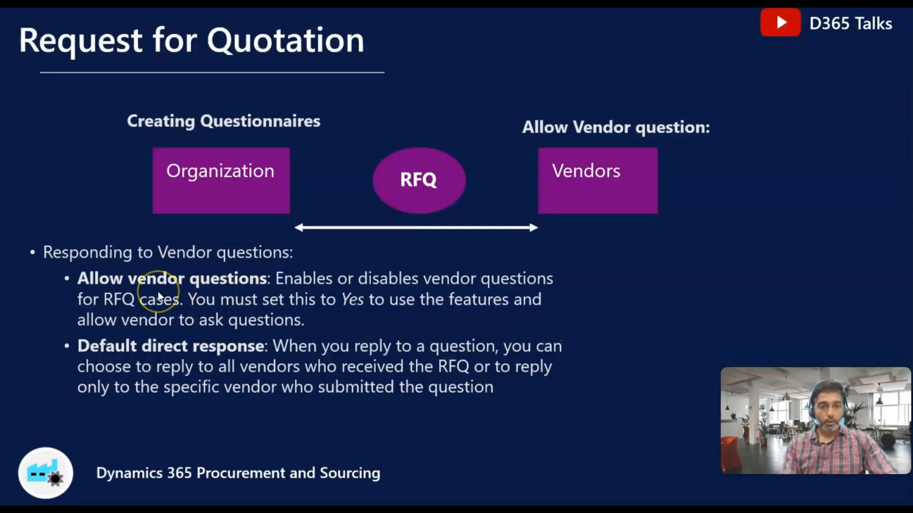
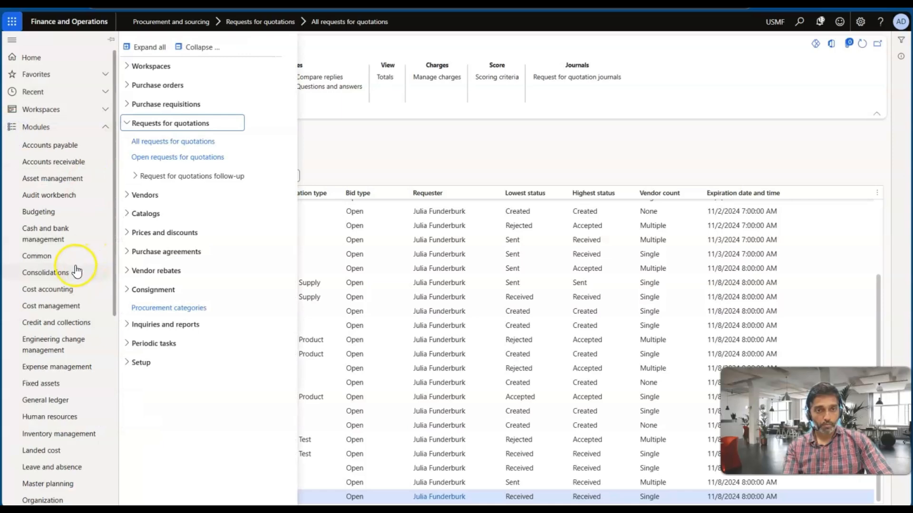
Review the vendor question options for requests for quotation in the procurement and sourcing parameters.
{"action": "left_click", "coordinate": [139, 363]}
{"action": "left_click", "coordinate": [179, 383]}
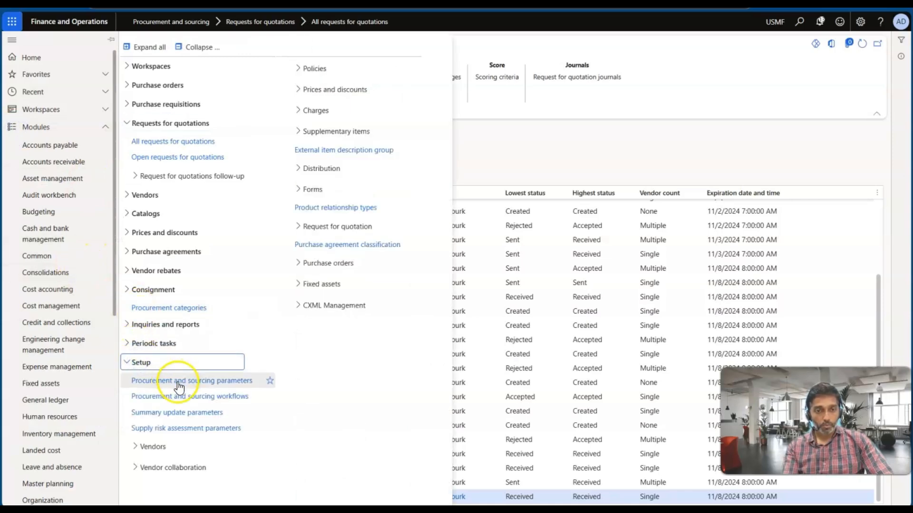
{"action": "left_click", "coordinate": [178, 384]}
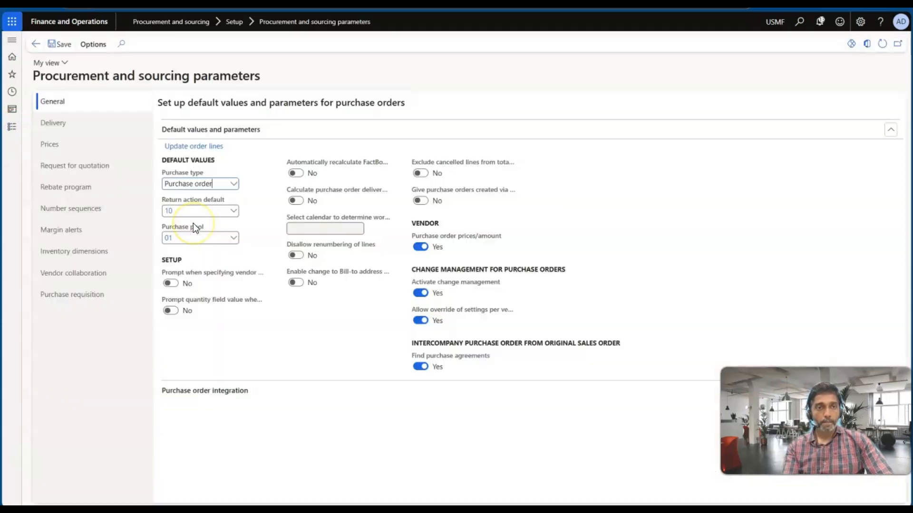
{"action": "left_click", "coordinate": [72, 168]}
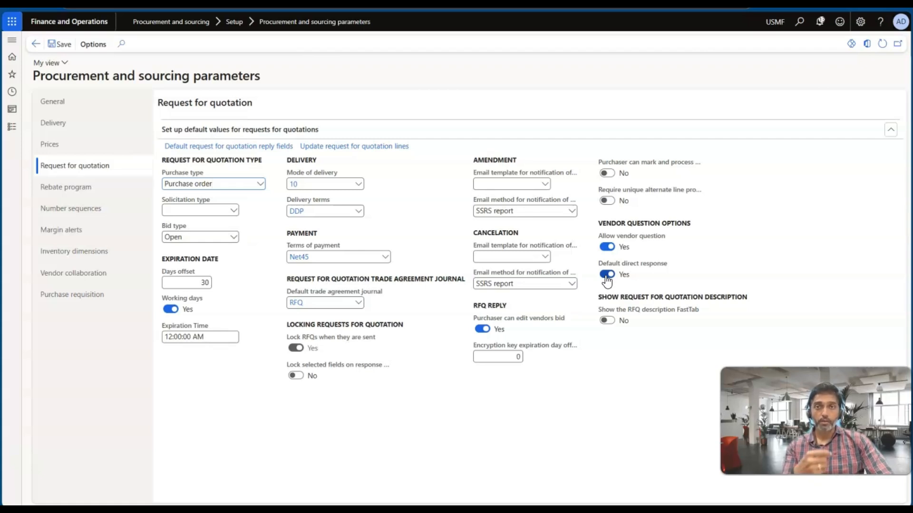
{"action": "left_click", "coordinate": [629, 271]}
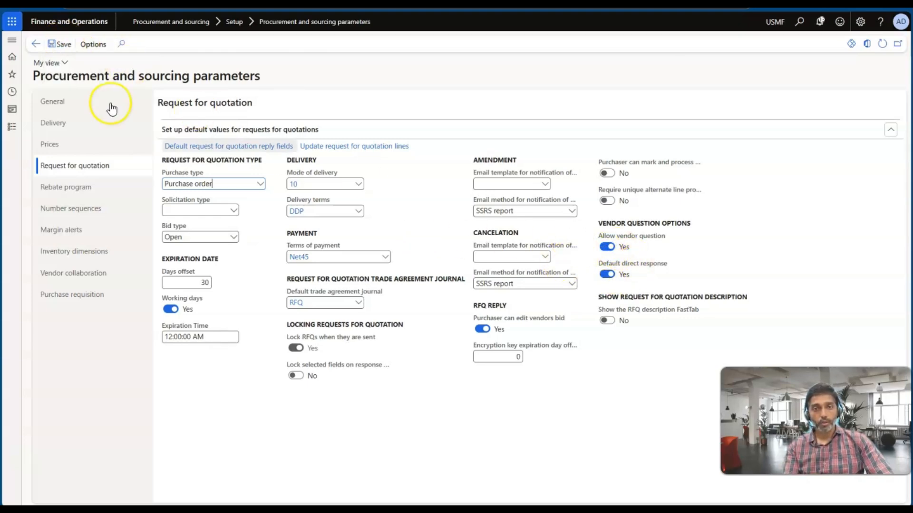
Create a new request for quotation with purchase type Purchase order and warehouse 12 from the list of all requests.
{"action": "left_click", "coordinate": [12, 126]}
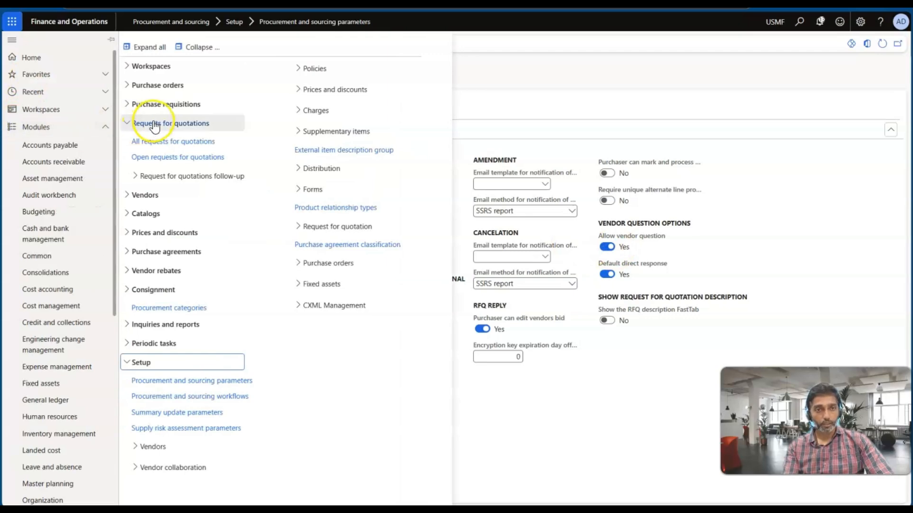
{"action": "left_click", "coordinate": [162, 141]}
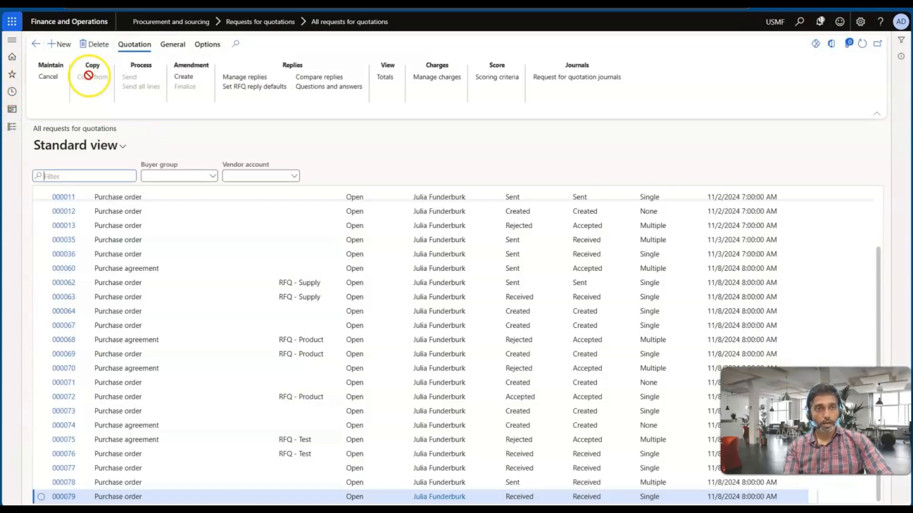
{"action": "left_click", "coordinate": [64, 45]}
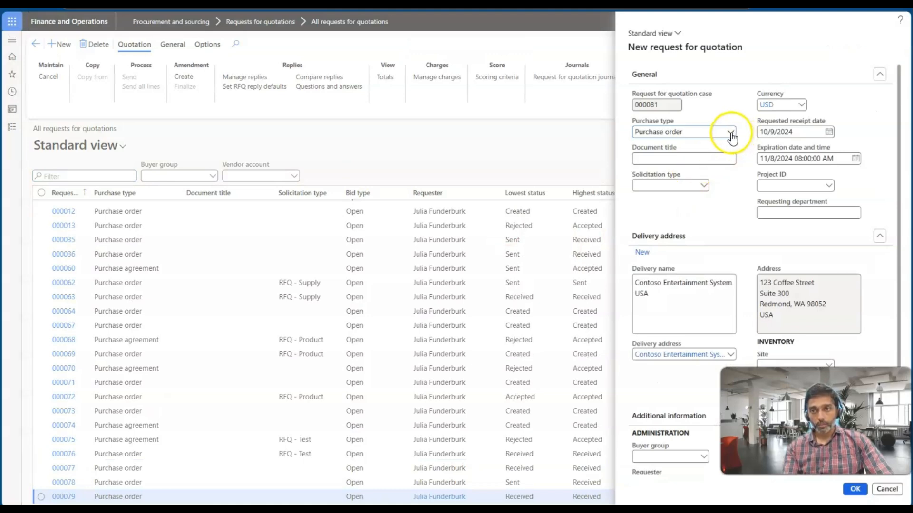
{"action": "scroll", "coordinate": [745, 219], "scroll_direction": "down", "scroll_amount": 1}
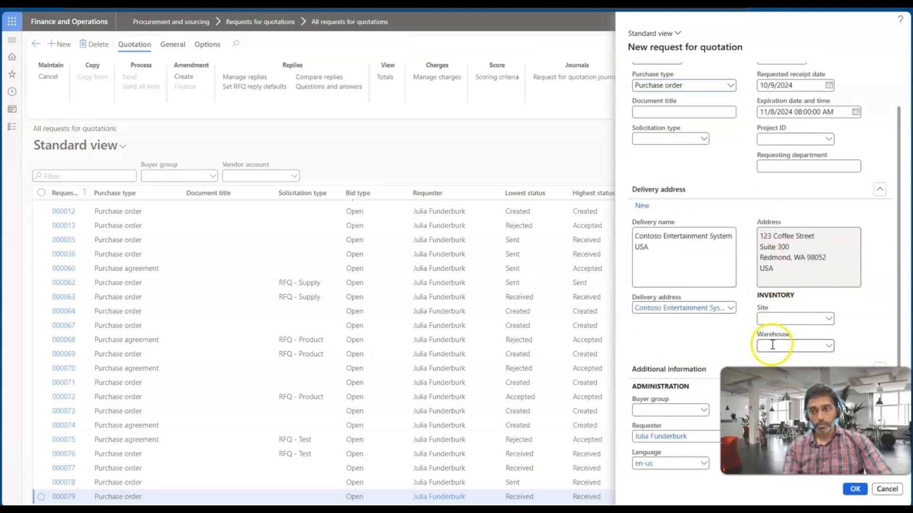
{"action": "type", "text": "12"}
{"action": "key", "text": "Tab"}
{"action": "left_click", "coordinate": [856, 490]}
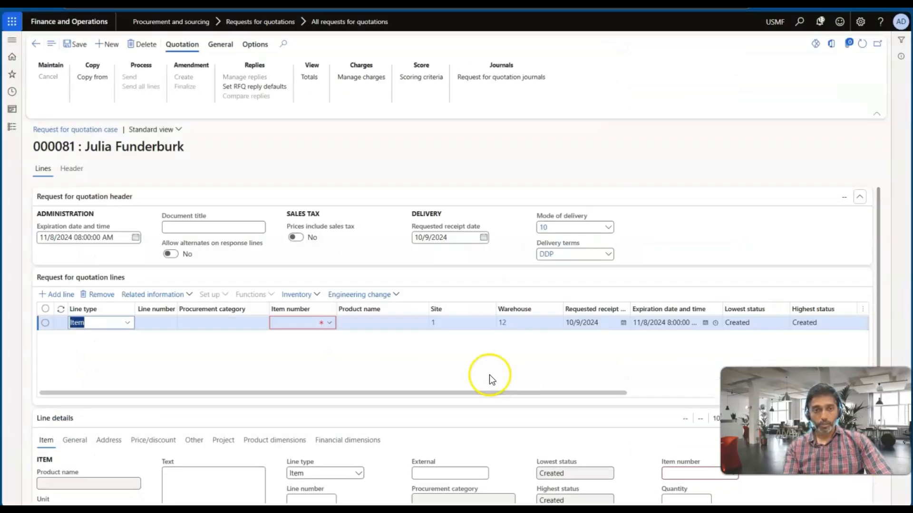
Choose item 1000, Surface Pro 128 GB, for the first line of the new request for quotation.
{"action": "left_click", "coordinate": [329, 323]}
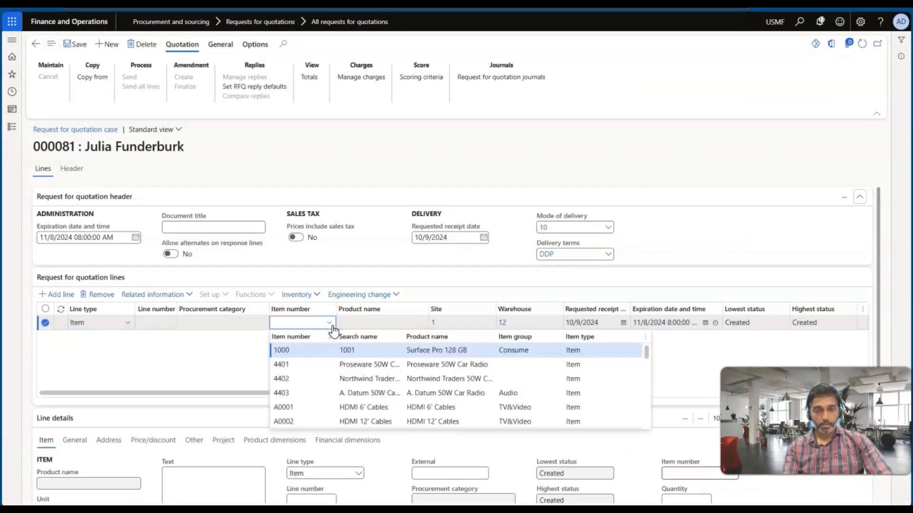
{"action": "left_click", "coordinate": [321, 350]}
{"action": "left_click", "coordinate": [363, 358]}
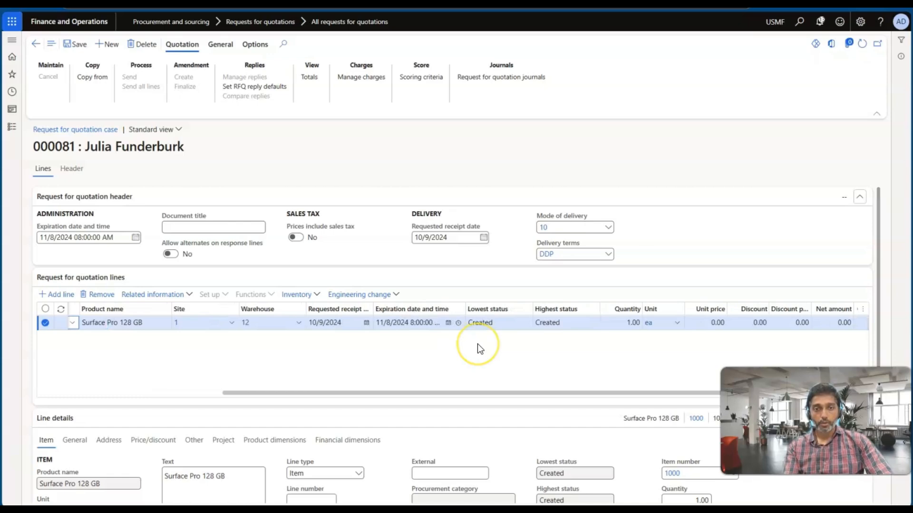
{"action": "left_click", "coordinate": [344, 348]}
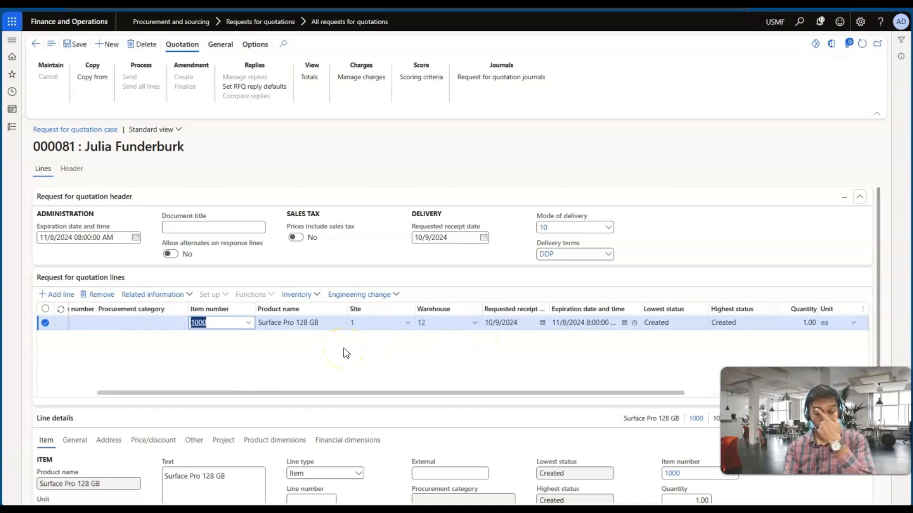
Set the Surface Pro 128 GB line to quantity 100 and unit price 82, and save the request for quotation.
{"action": "scroll", "coordinate": [344, 353], "scroll_direction": "right", "scroll_amount": 3}
{"action": "scroll", "coordinate": [344, 354], "scroll_direction": "right", "scroll_amount": 2}
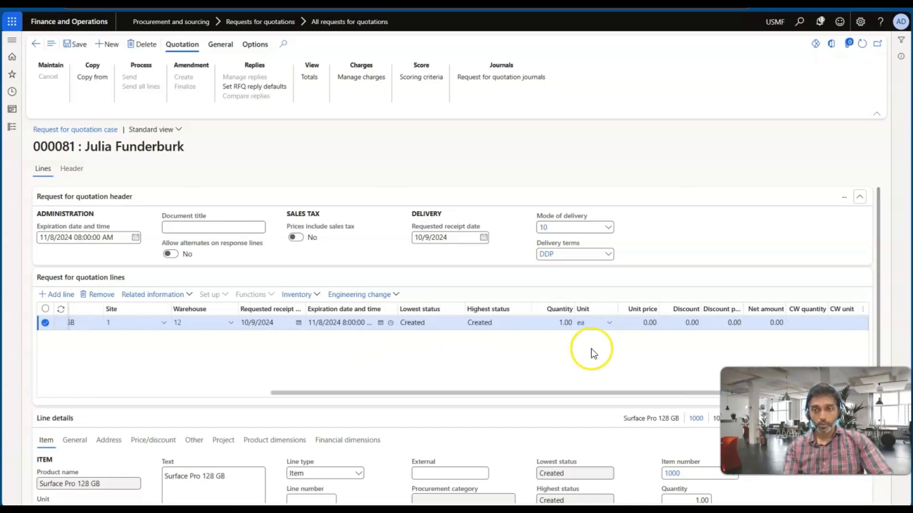
{"action": "left_click", "coordinate": [562, 323]}
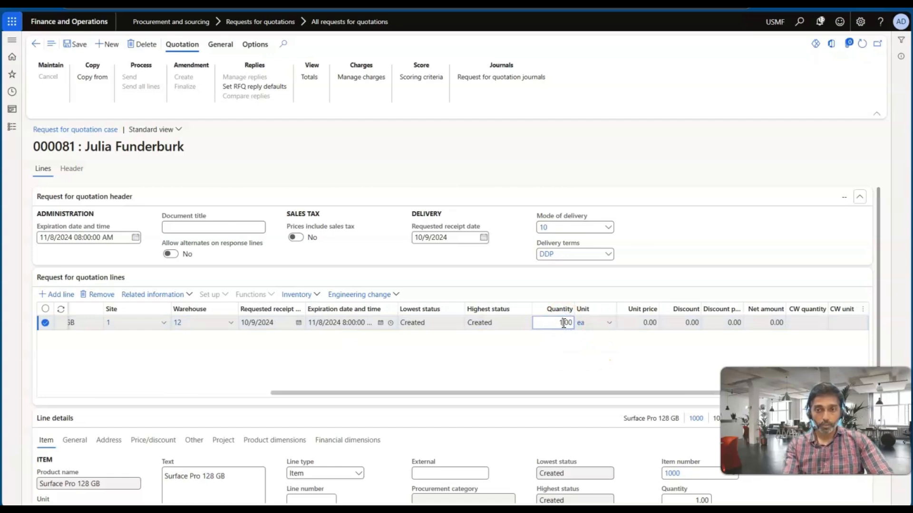
{"action": "type", "text": "100"}
{"action": "key", "text": "Tab"}
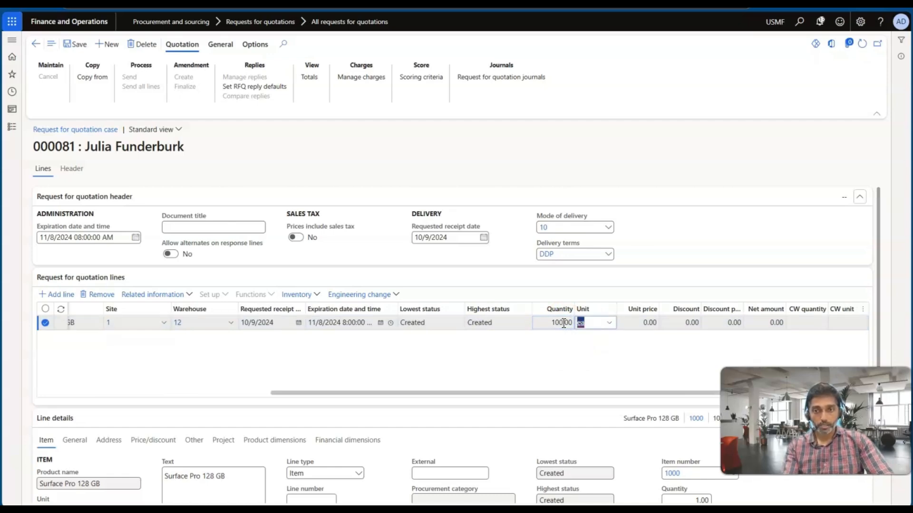
{"action": "key", "text": "Tab"}
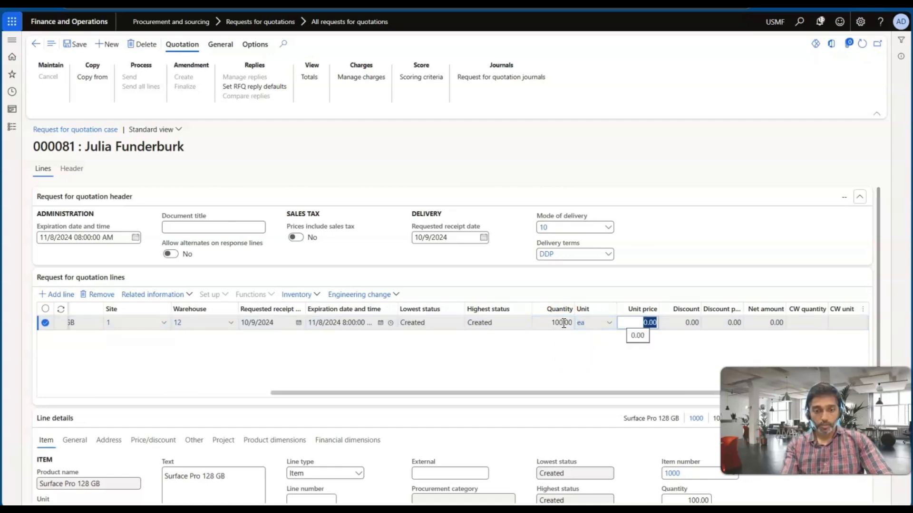
{"action": "type", "text": "82"}
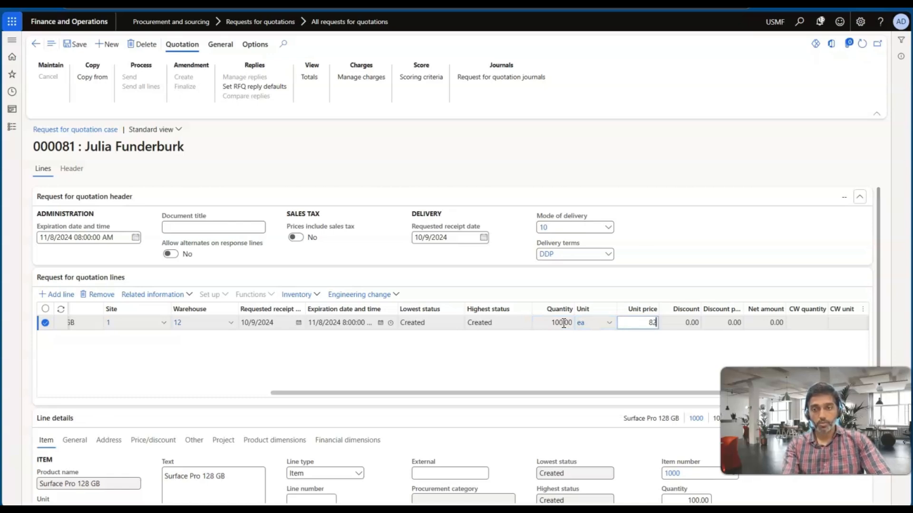
{"action": "key", "text": "Tab"}
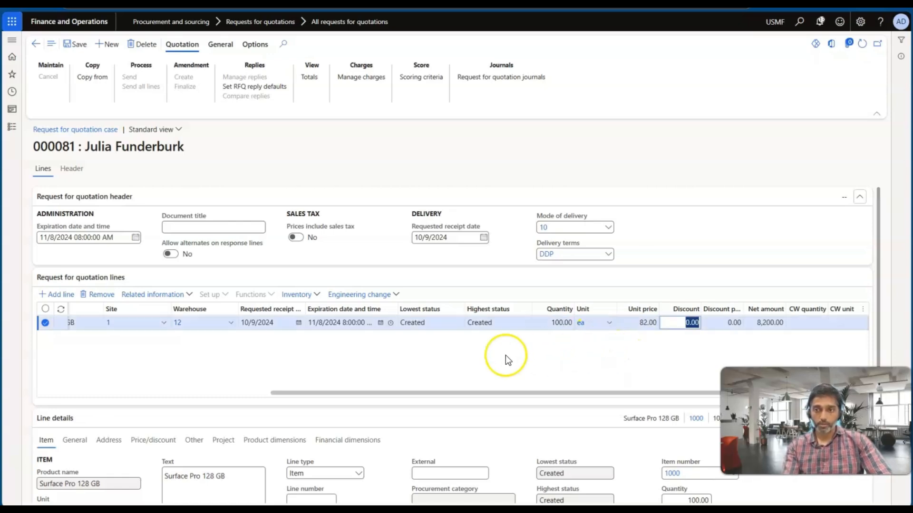
{"action": "left_click", "coordinate": [69, 43]}
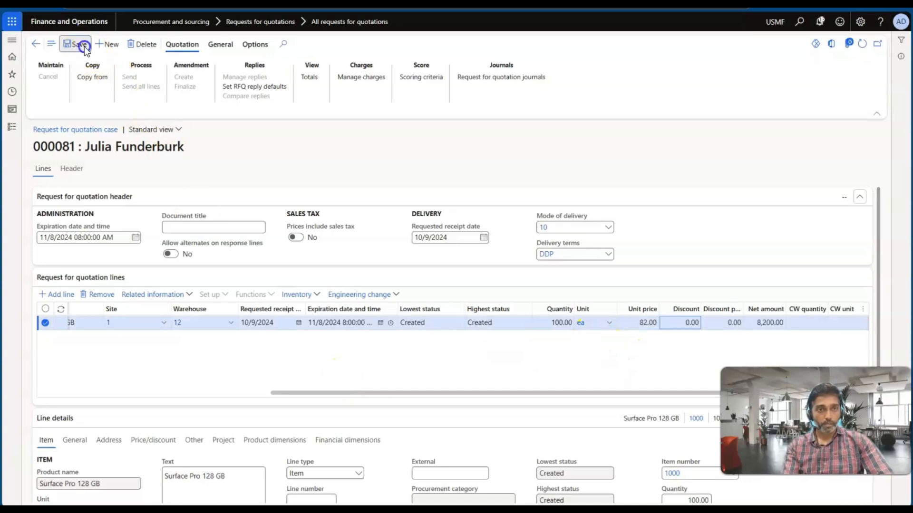
Add Acme Office Supplies as the vendor in the request's header and save the request for quotation.
{"action": "left_click", "coordinate": [71, 170]}
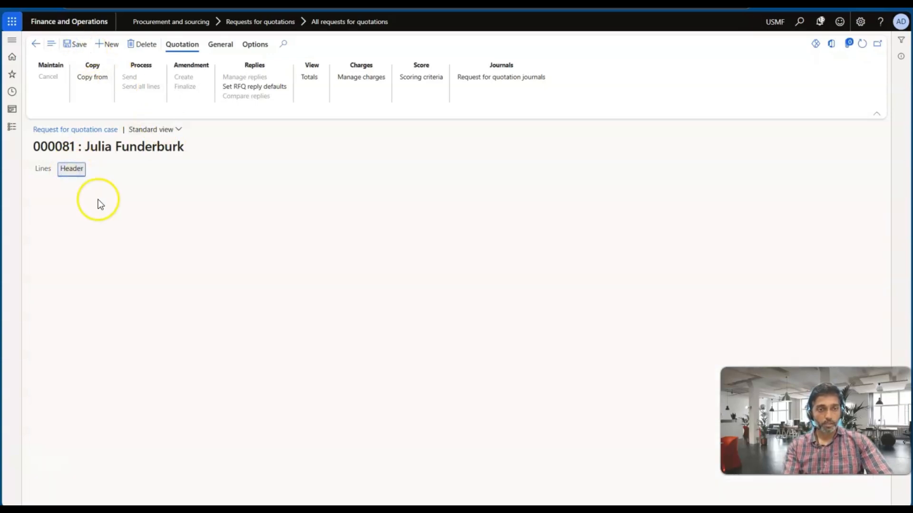
{"action": "left_click", "coordinate": [125, 392]}
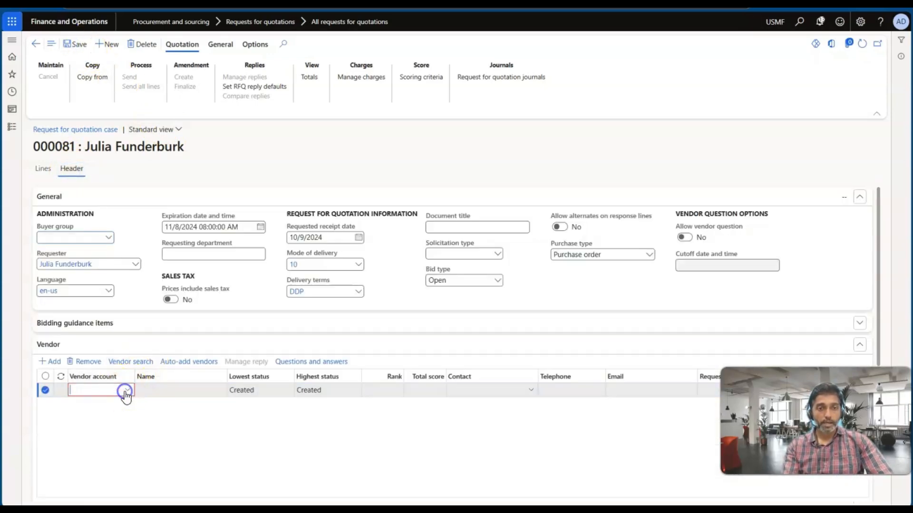
{"action": "scroll", "coordinate": [112, 453], "scroll_direction": "down", "scroll_amount": 1}
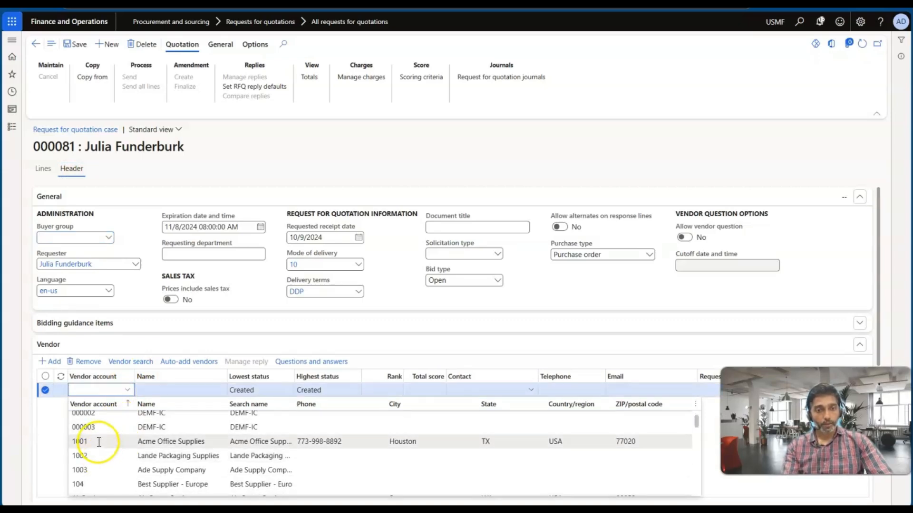
{"action": "left_click", "coordinate": [93, 442]}
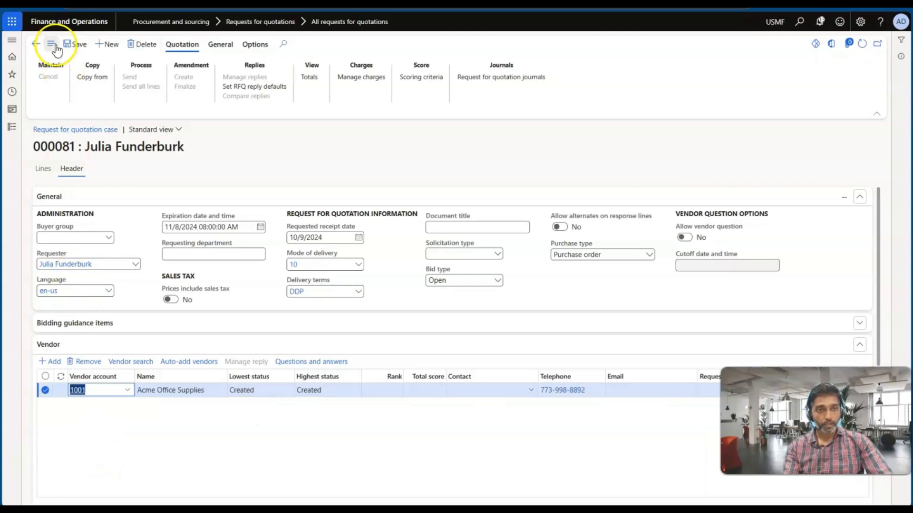
{"action": "left_click", "coordinate": [74, 44]}
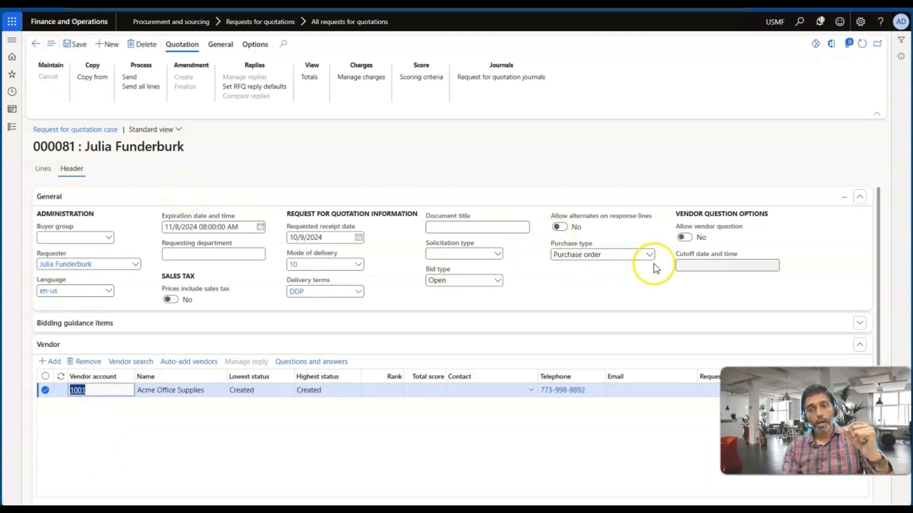
Set Allow vendor question to Yes in the header of the new request for quotation.
{"action": "left_click", "coordinate": [684, 239]}
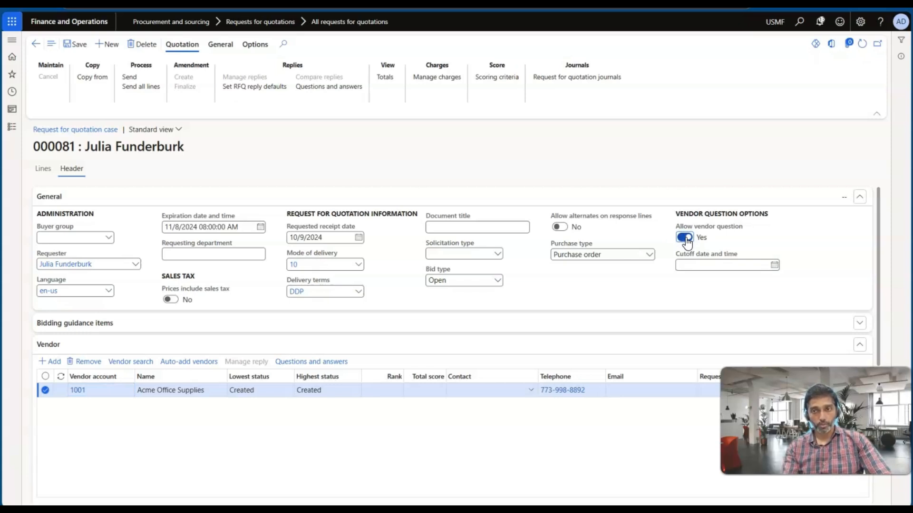
{"action": "left_click", "coordinate": [685, 239]}
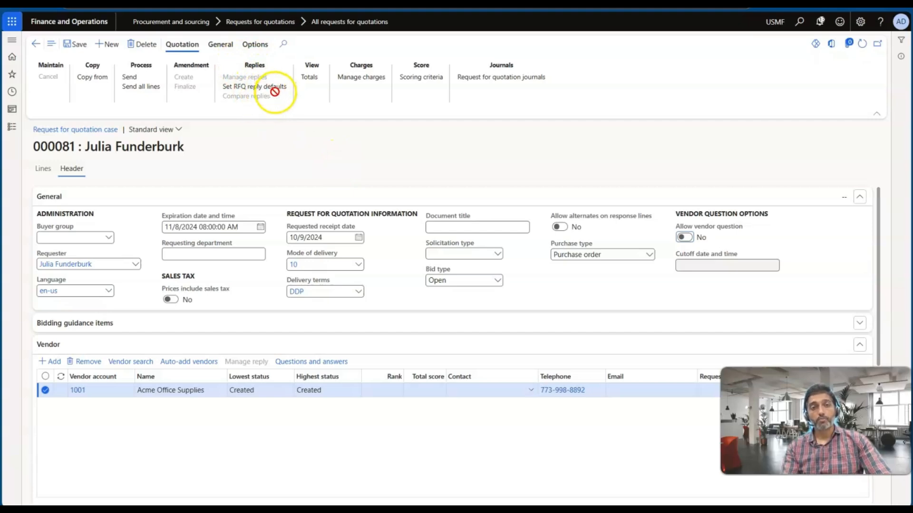
{"action": "left_click", "coordinate": [685, 238]}
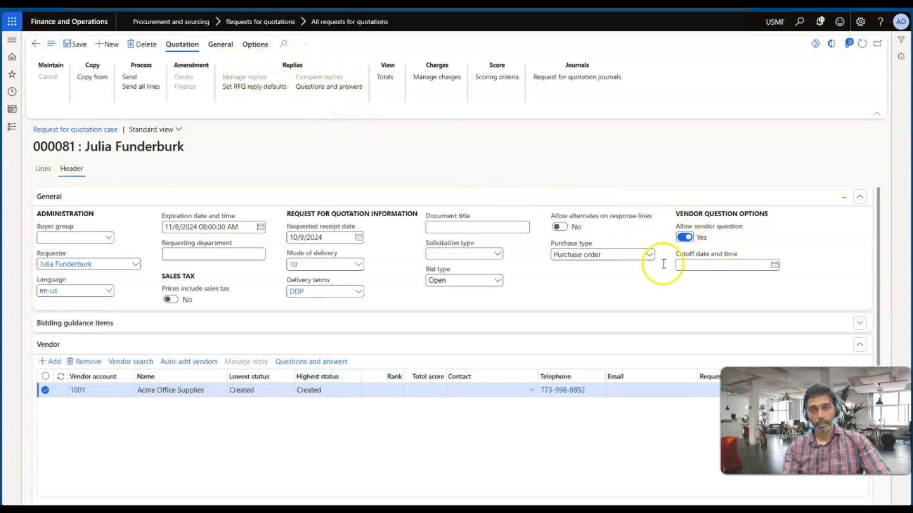
Switch Allow vendor question off and back to Yes, and send the request for quotation to Acme Office Supplies.
{"action": "left_click", "coordinate": [685, 234]}
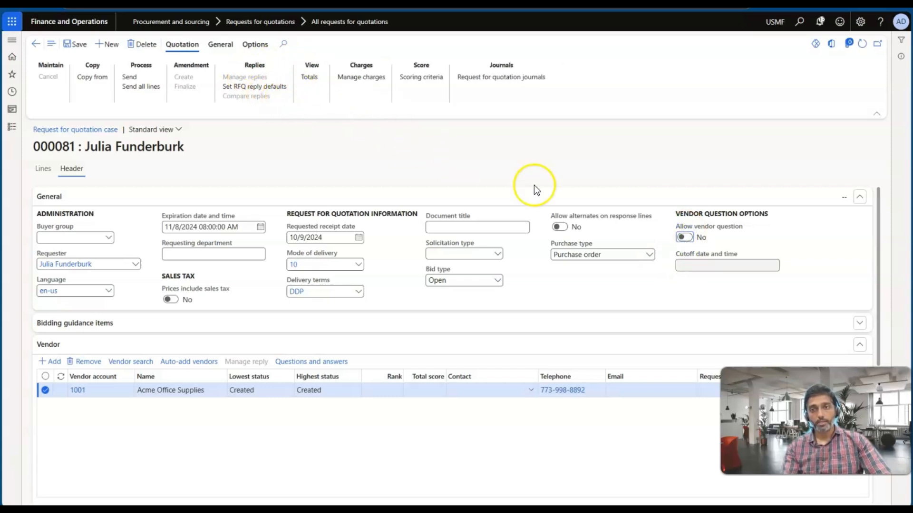
{"action": "left_click", "coordinate": [684, 239]}
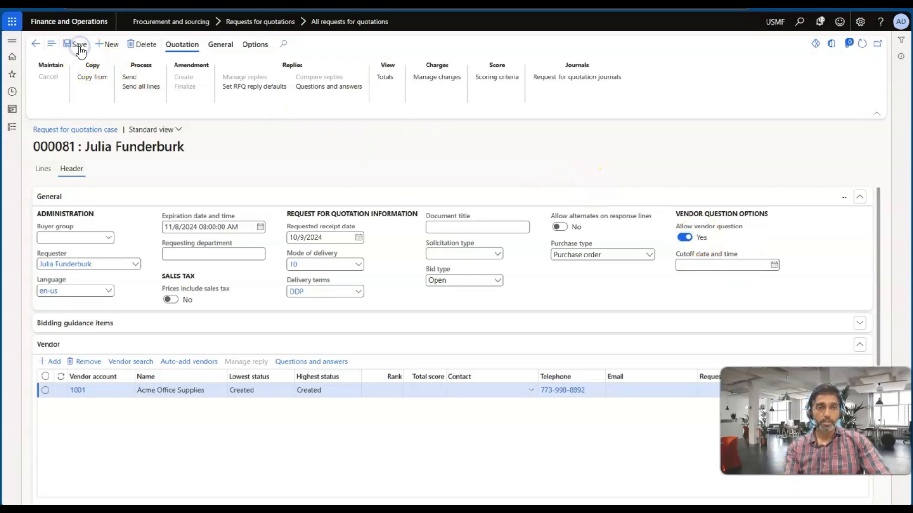
{"action": "left_click", "coordinate": [127, 79]}
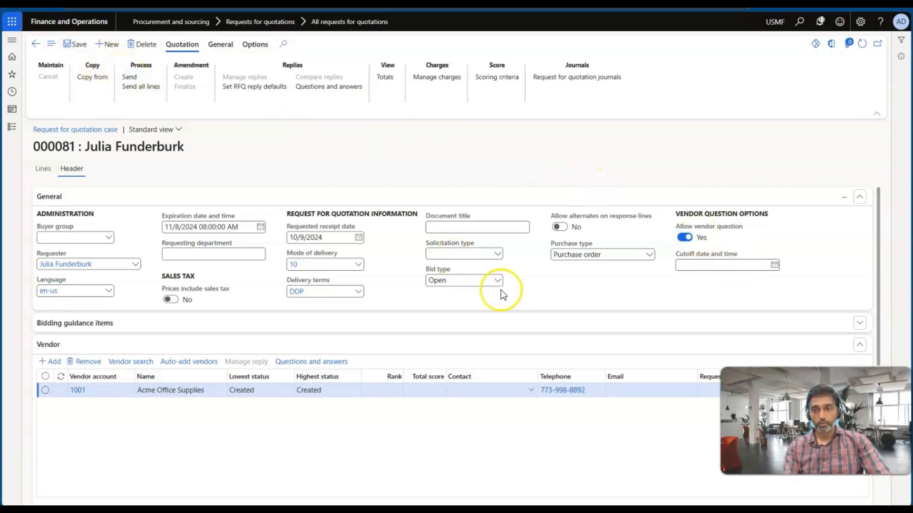
{"action": "left_click", "coordinate": [824, 489]}
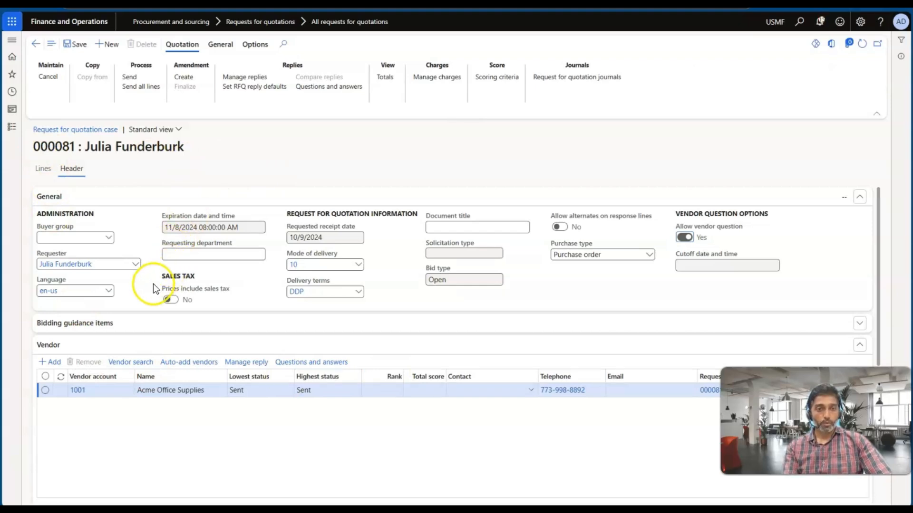
Open the Acme Office Supplies reply from the sent request for quotation and start editing its bid.
{"action": "scroll", "coordinate": [153, 283], "scroll_direction": "down", "scroll_amount": 1}
{"action": "left_click", "coordinate": [256, 79]}
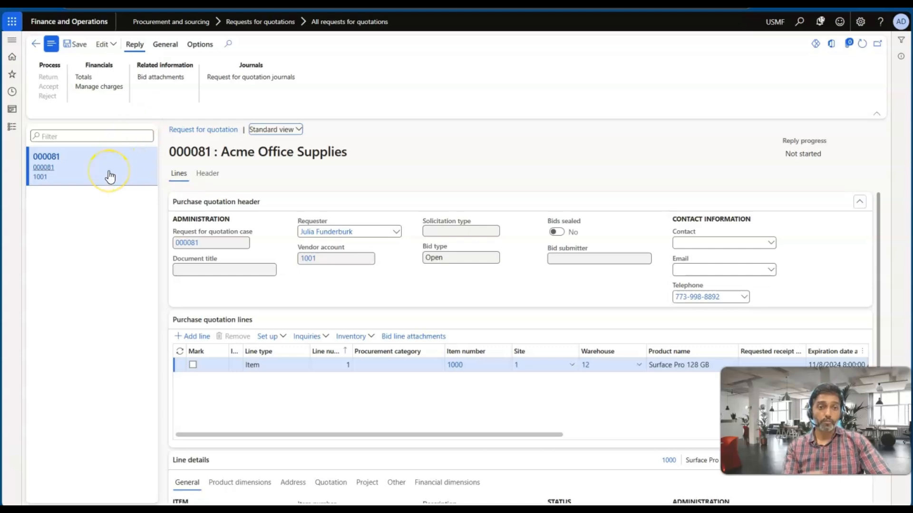
{"action": "mouse_move", "coordinate": [110, 177]}
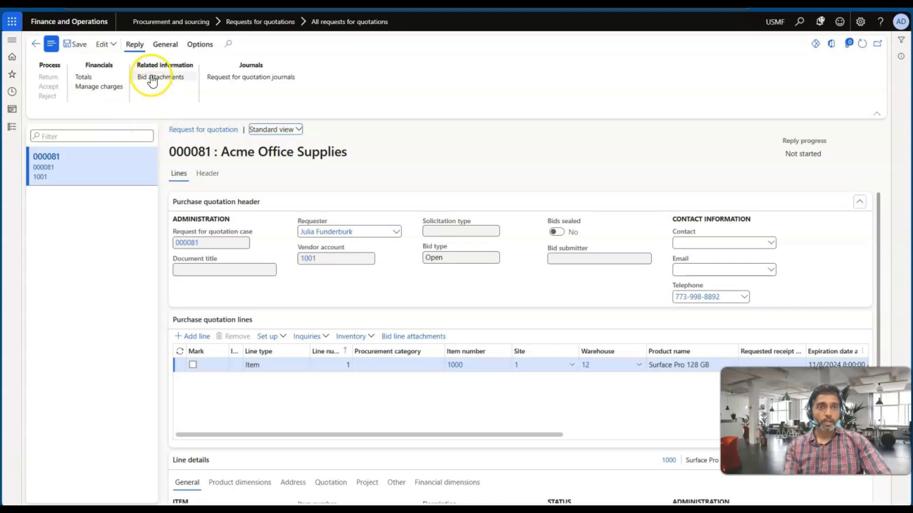
{"action": "left_click", "coordinate": [164, 46]}
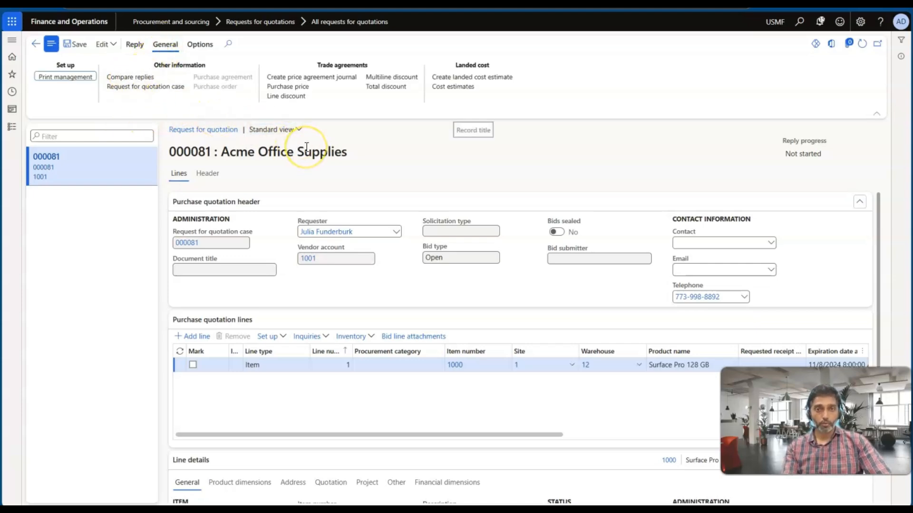
{"action": "scroll", "coordinate": [275, 242], "scroll_direction": "down", "scroll_amount": 2}
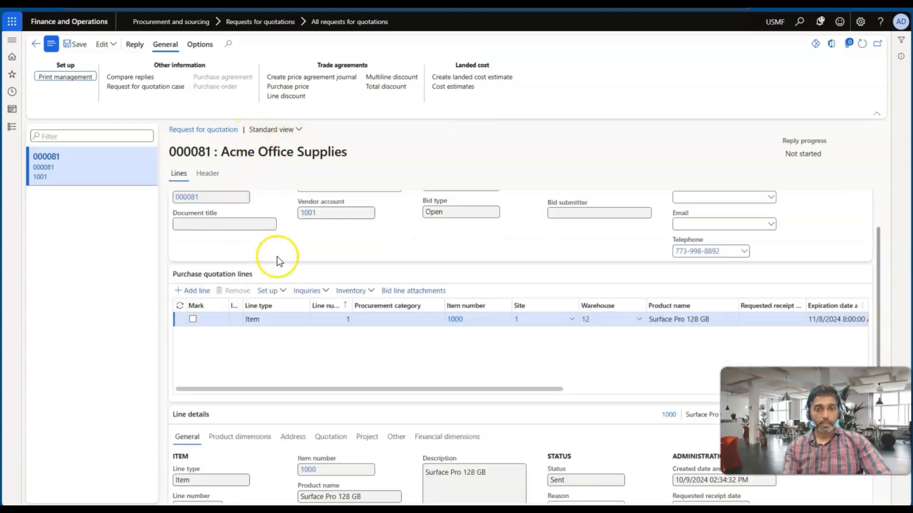
{"action": "left_click", "coordinate": [117, 57]}
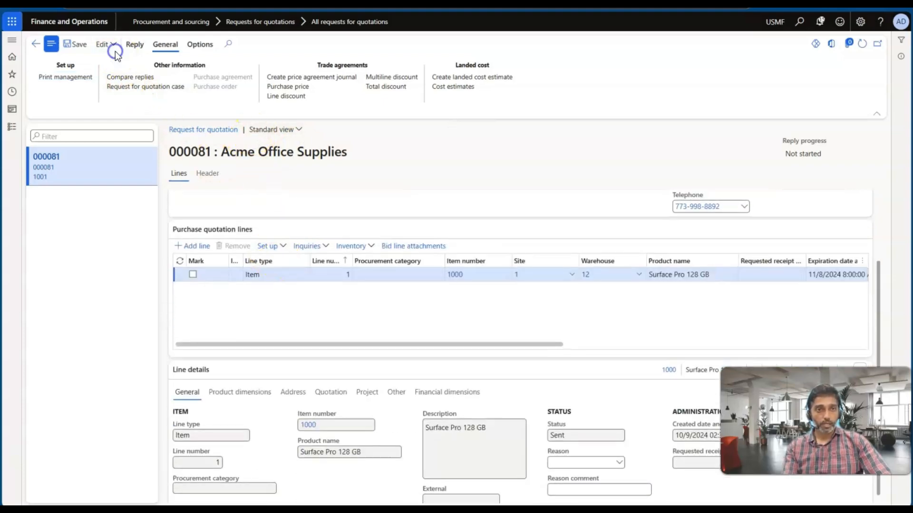
{"action": "left_click", "coordinate": [116, 82]}
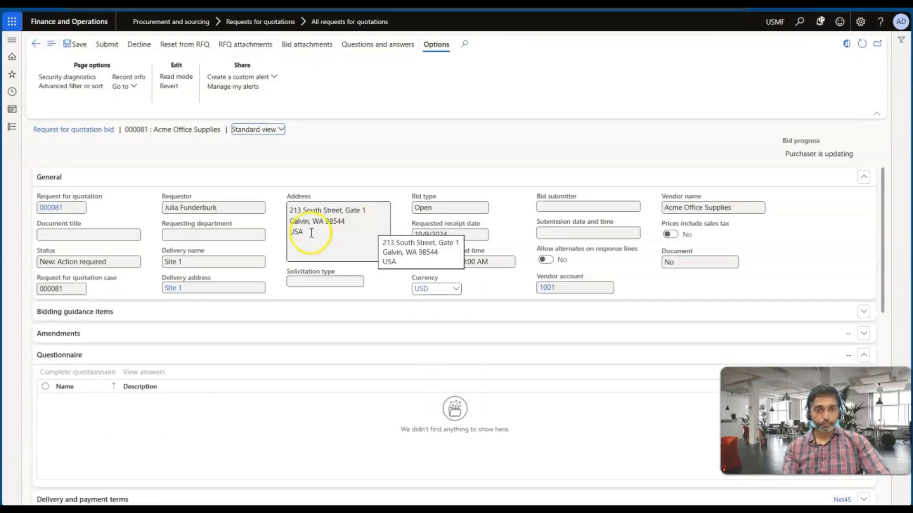
Submit the vendor question "What is the expected volume after 6 months" from the bid's questions and answers.
{"action": "left_click", "coordinate": [862, 44]}
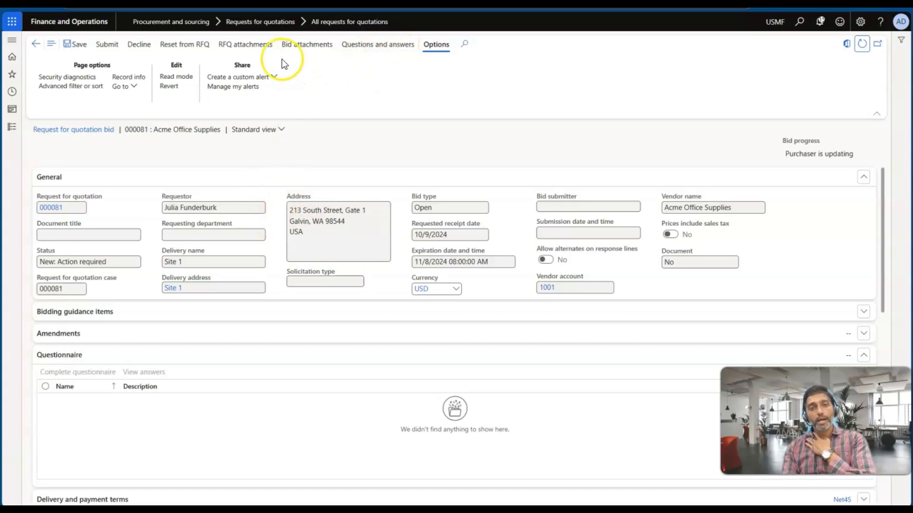
{"action": "left_click", "coordinate": [368, 47]}
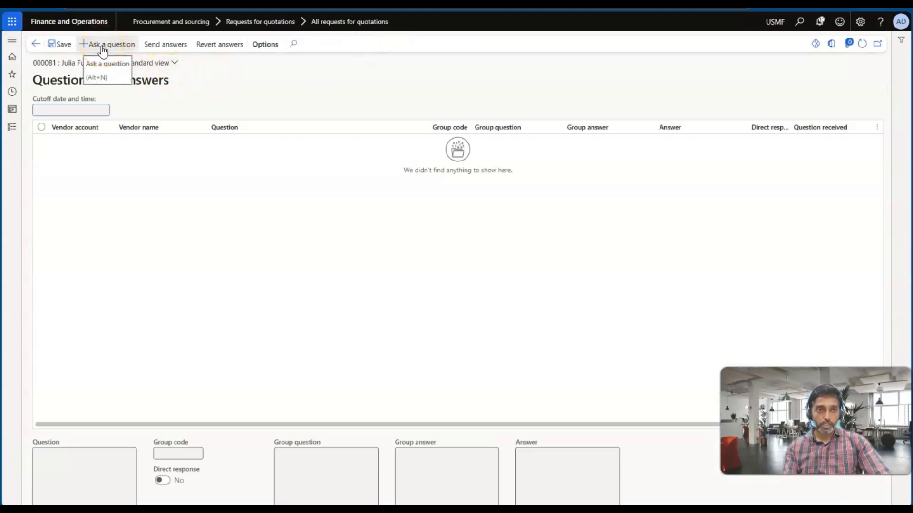
{"action": "left_click", "coordinate": [102, 46]}
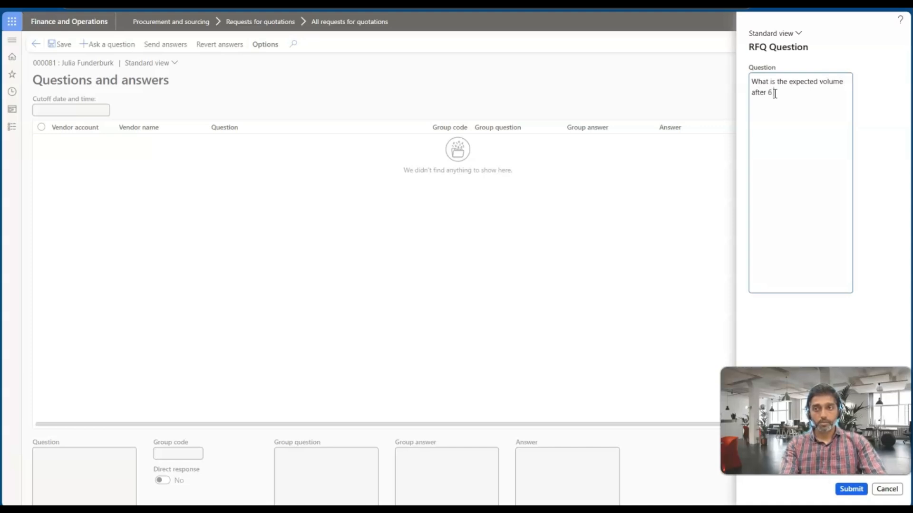
{"action": "type", "text": "months"}
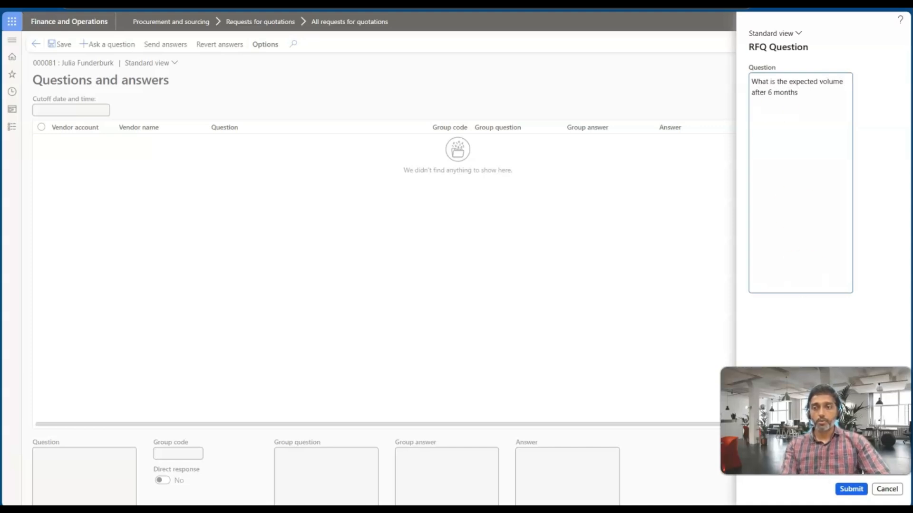
{"action": "left_click", "coordinate": [851, 492]}
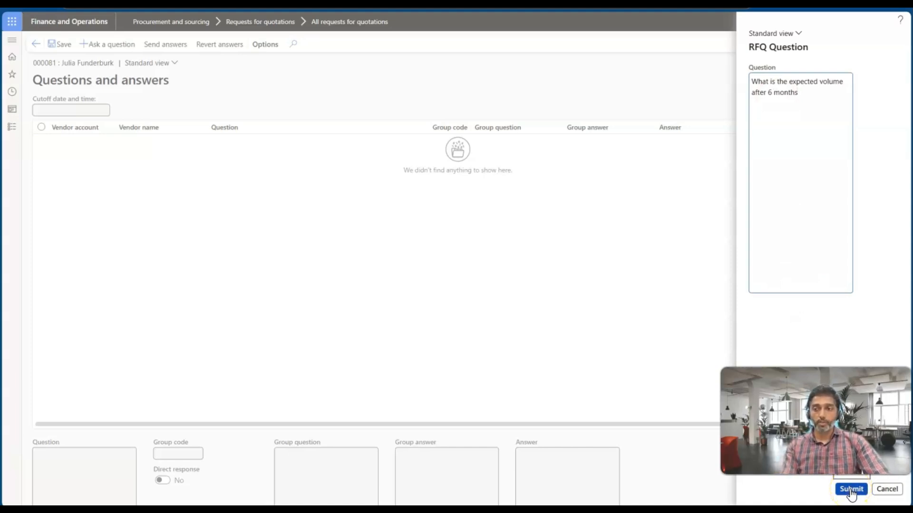
{"action": "left_click", "coordinate": [850, 491]}
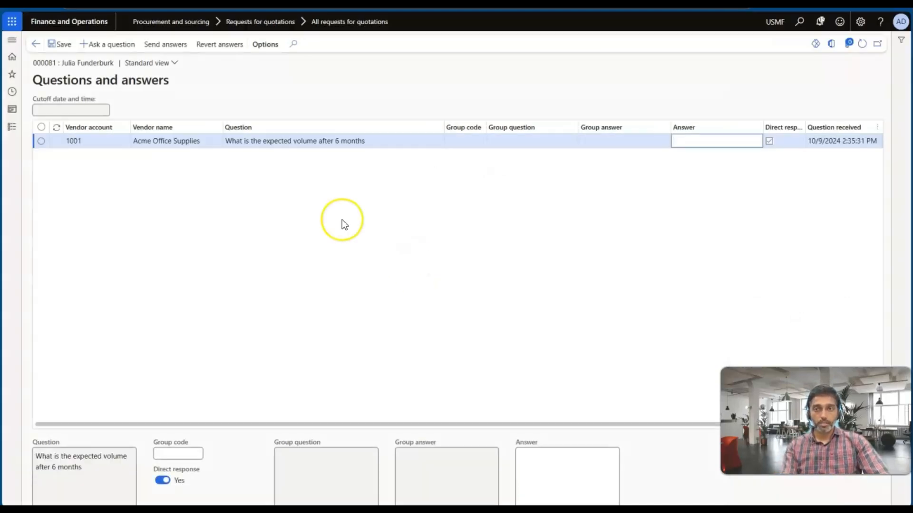
Submit a second vendor question, "Who is the point of contact", save, and return to the bid.
{"action": "left_click", "coordinate": [118, 44]}
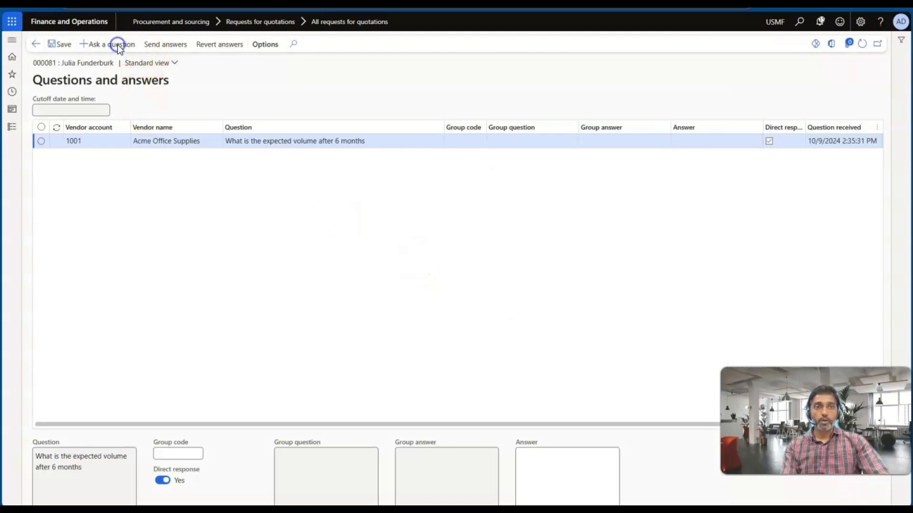
{"action": "type", "text": "Who is the point of contact"}
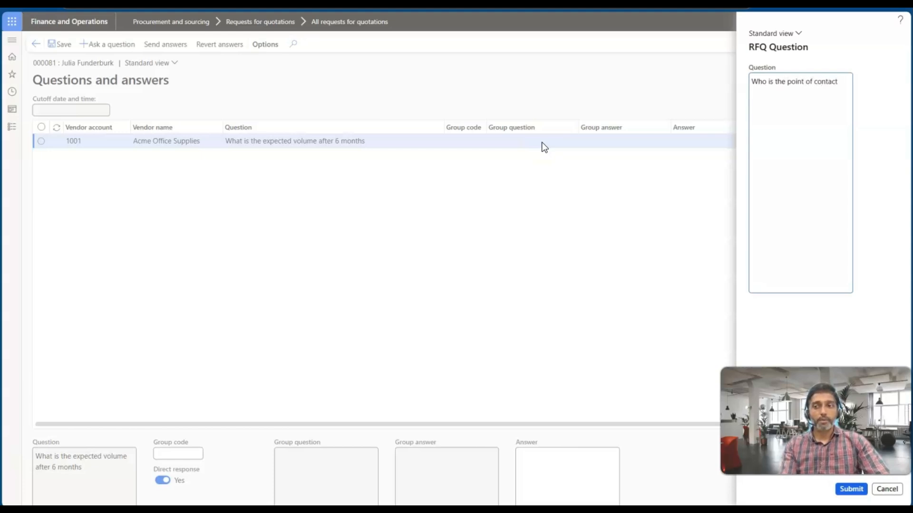
{"action": "left_click", "coordinate": [851, 490]}
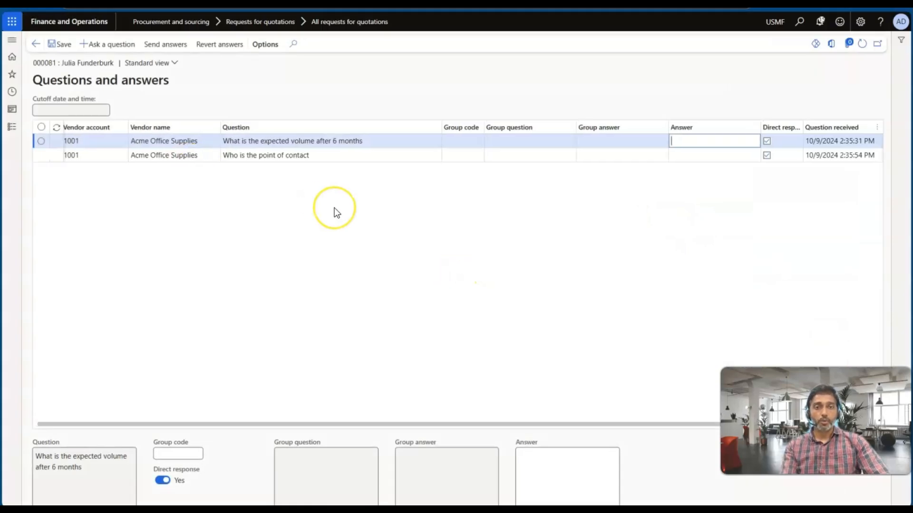
{"action": "scroll", "coordinate": [334, 210], "scroll_direction": "right", "scroll_amount": 3}
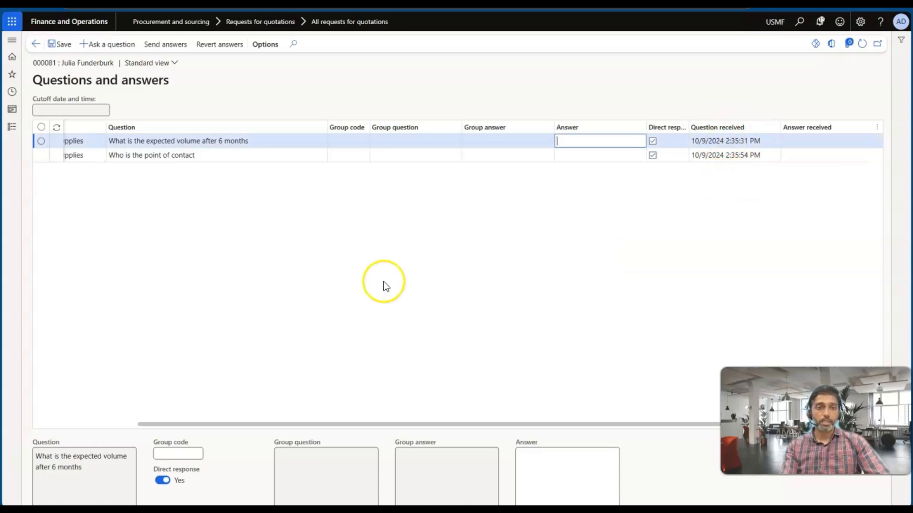
{"action": "scroll", "coordinate": [383, 281], "scroll_direction": "left", "scroll_amount": 3}
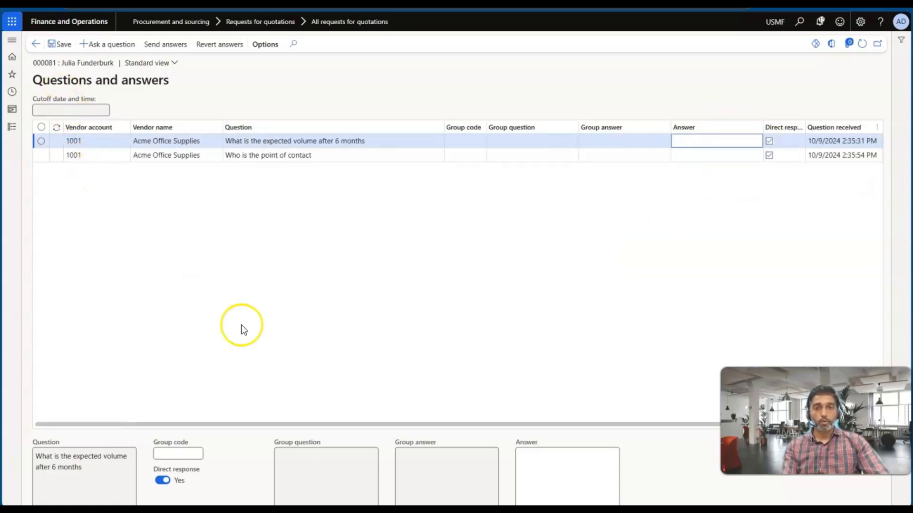
{"action": "left_click", "coordinate": [65, 46]}
{"action": "left_click", "coordinate": [35, 45]}
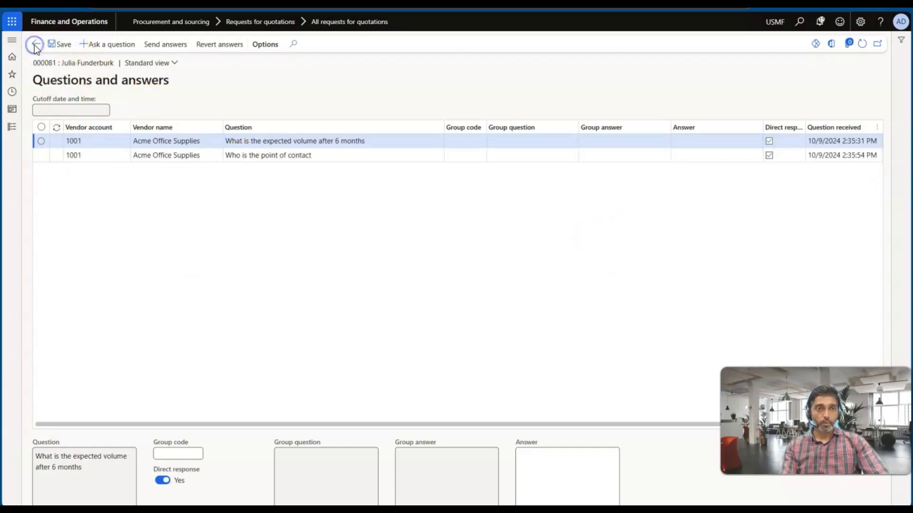
Submit the Acme Office Supplies bid for the Surface Pro 128 GB line with the default background settings.
{"action": "scroll", "coordinate": [312, 352], "scroll_direction": "down", "scroll_amount": 5}
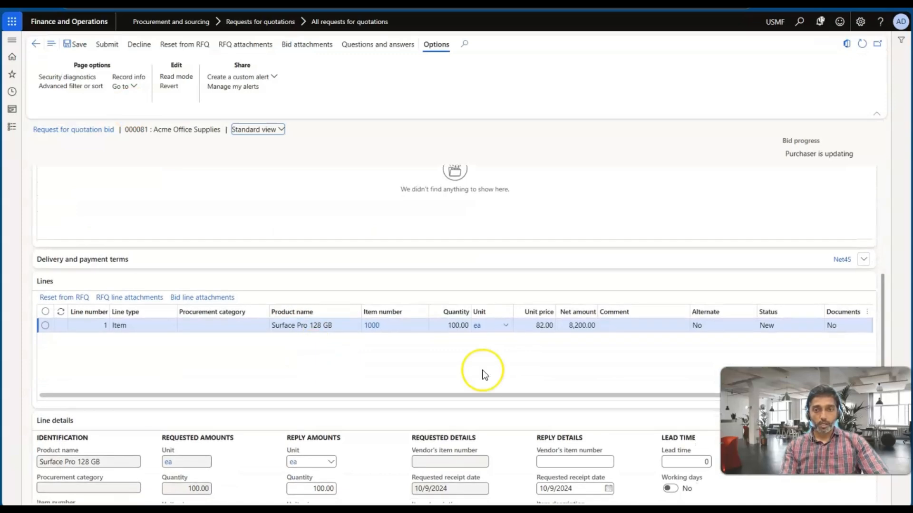
{"action": "scroll", "coordinate": [482, 370], "scroll_direction": "right", "scroll_amount": 1}
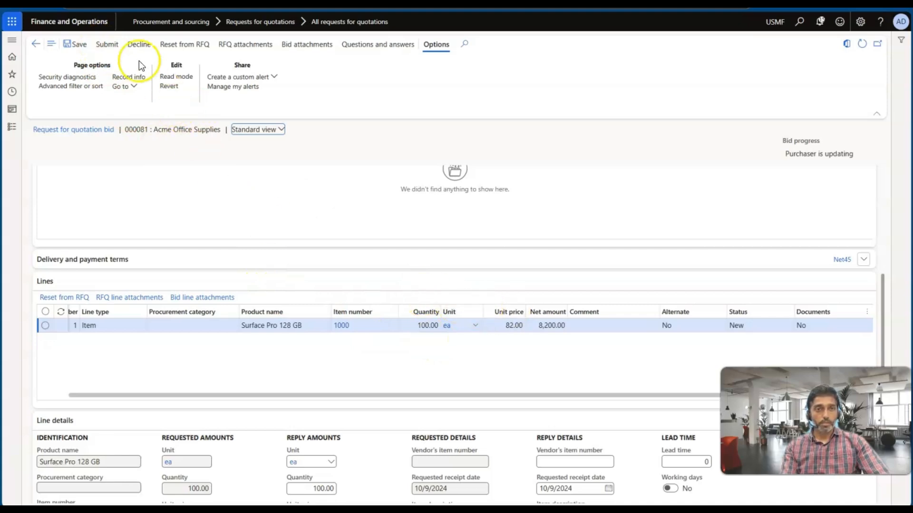
{"action": "left_click", "coordinate": [113, 47]}
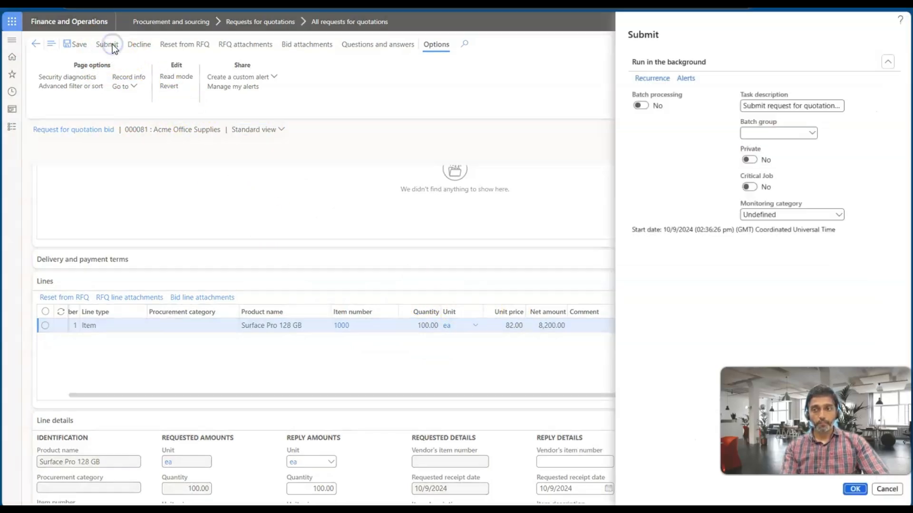
{"action": "left_click", "coordinate": [850, 495]}
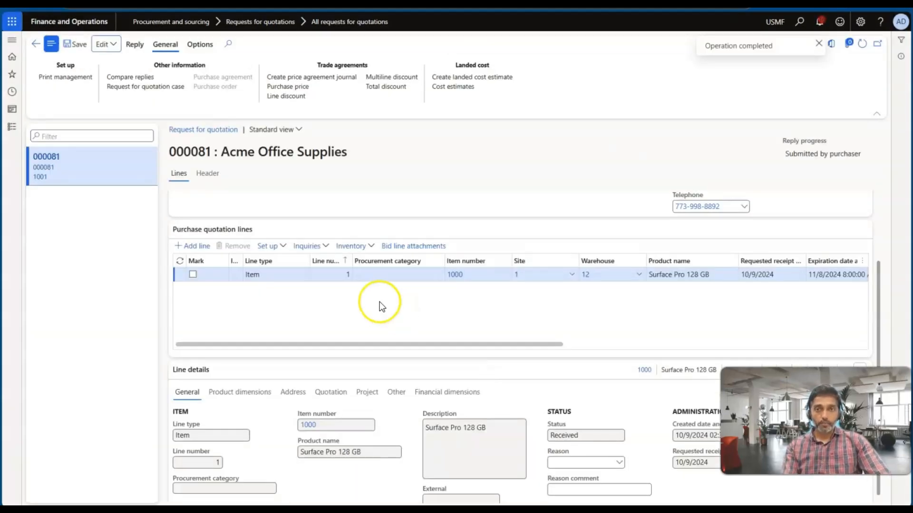
Open the request for quotation's questions and answers and answer the expected volume question with 600.
{"action": "left_click", "coordinate": [35, 44]}
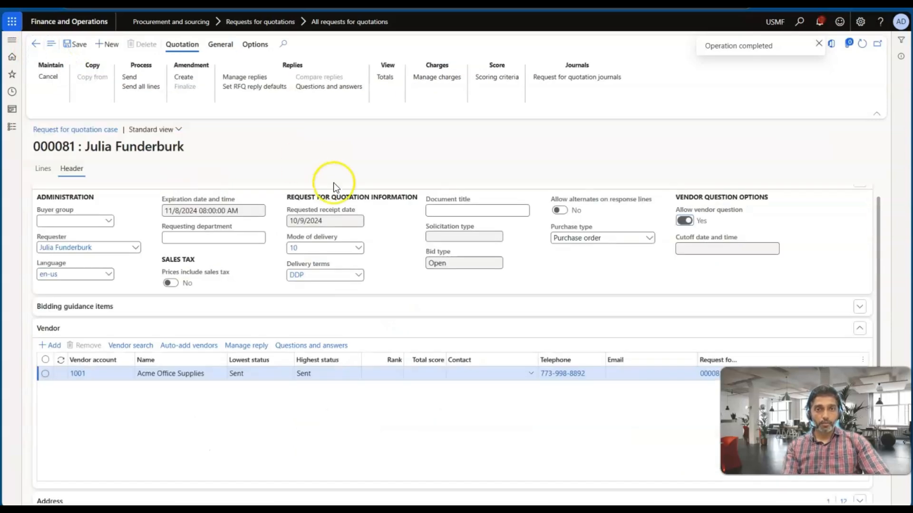
{"action": "left_click", "coordinate": [324, 88]}
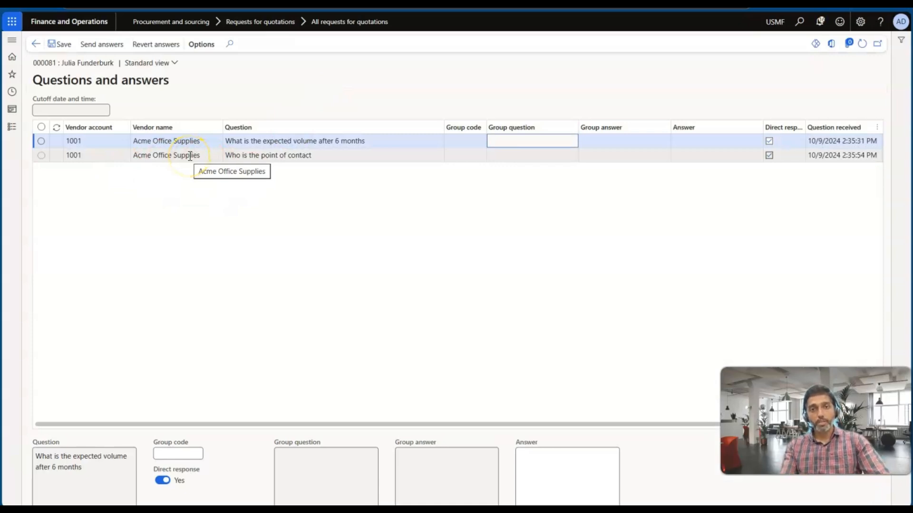
{"action": "left_click", "coordinate": [678, 142]}
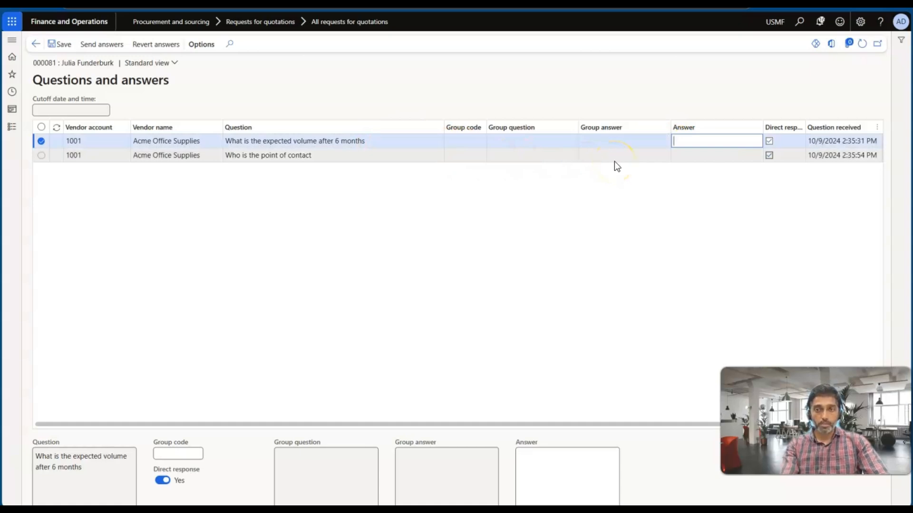
{"action": "type", "text": "600"}
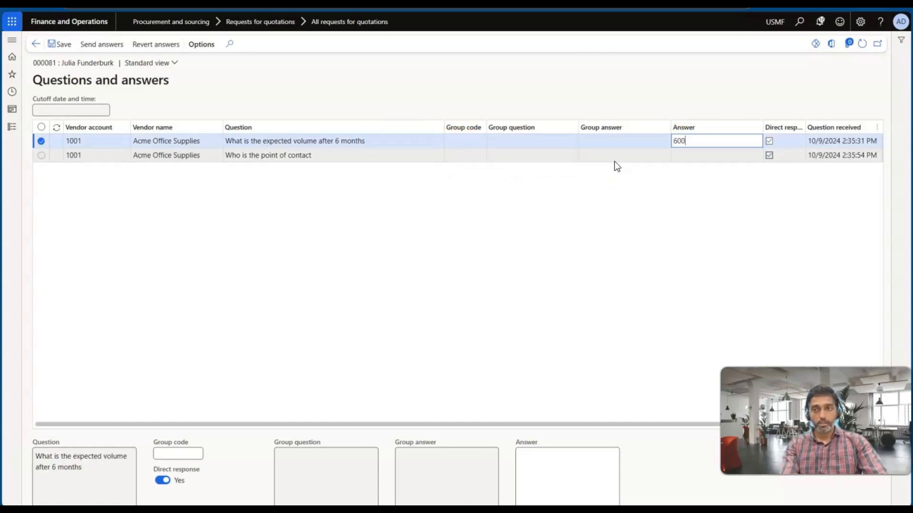
Answer the point of contact question with the contact's name and save the answers.
{"action": "left_click", "coordinate": [682, 160]}
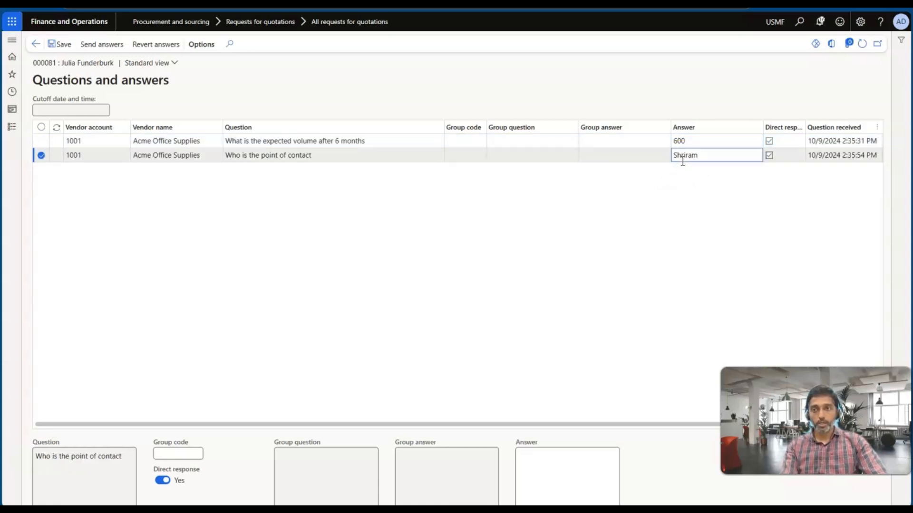
{"action": "left_click", "coordinate": [738, 186]}
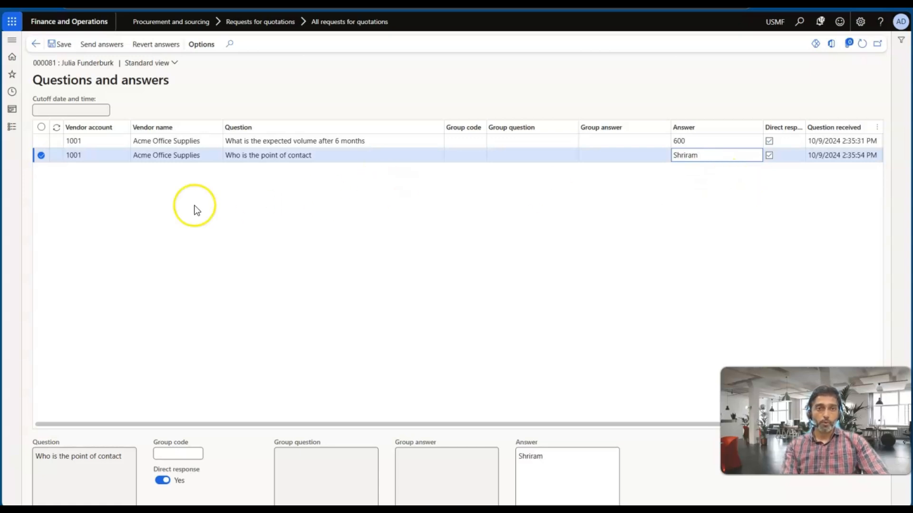
{"action": "left_click", "coordinate": [61, 49]}
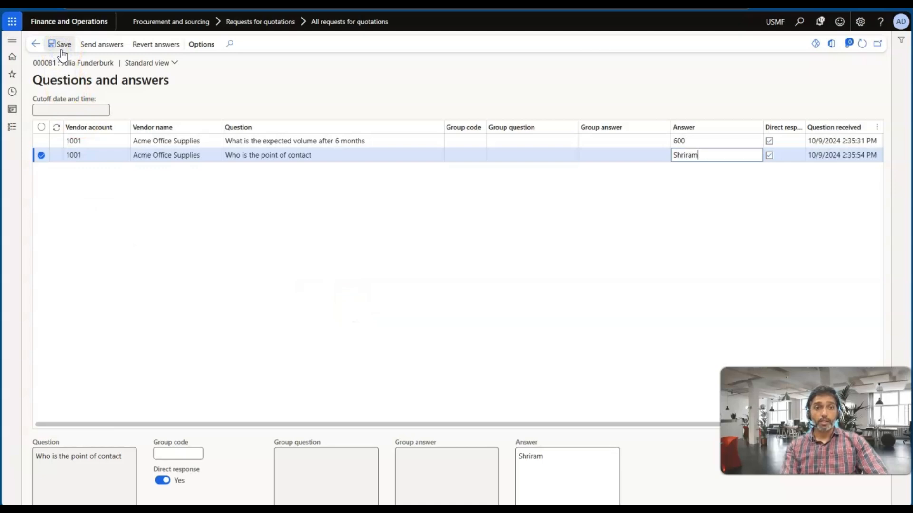
Publish the answer to the point of contact question and check its answer received date.
{"action": "left_click", "coordinate": [42, 155]}
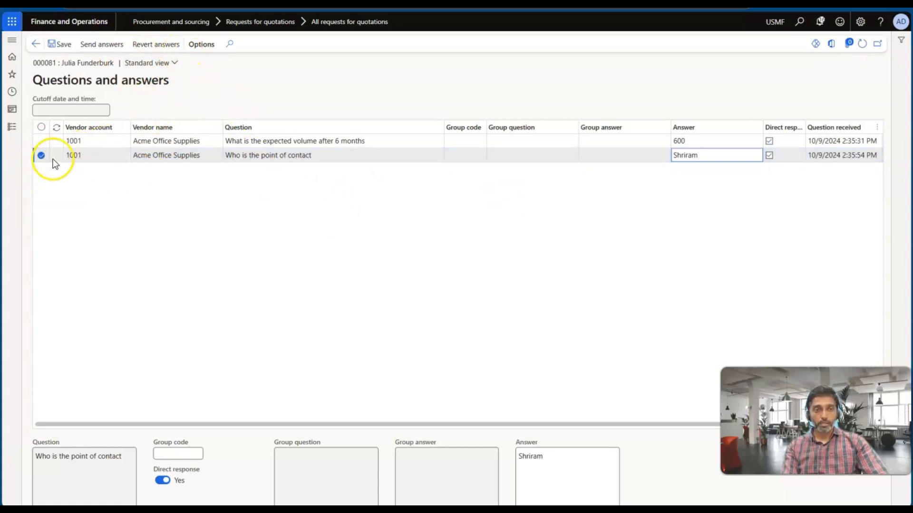
{"action": "left_click", "coordinate": [100, 46]}
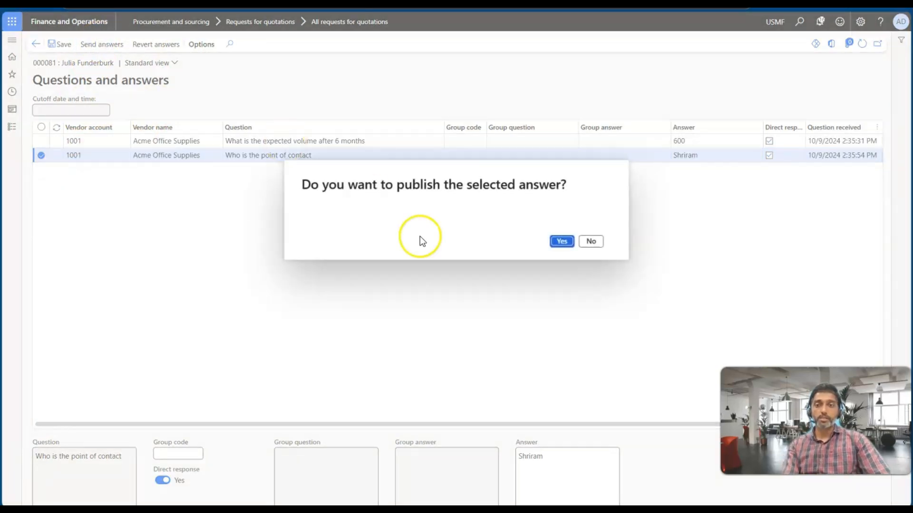
{"action": "left_click", "coordinate": [561, 241]}
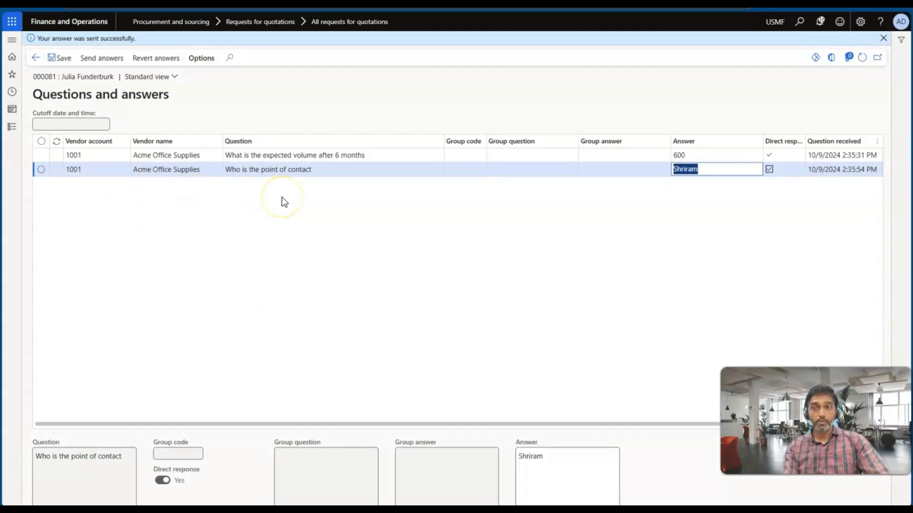
{"action": "scroll", "coordinate": [266, 176], "scroll_direction": "right", "scroll_amount": 3}
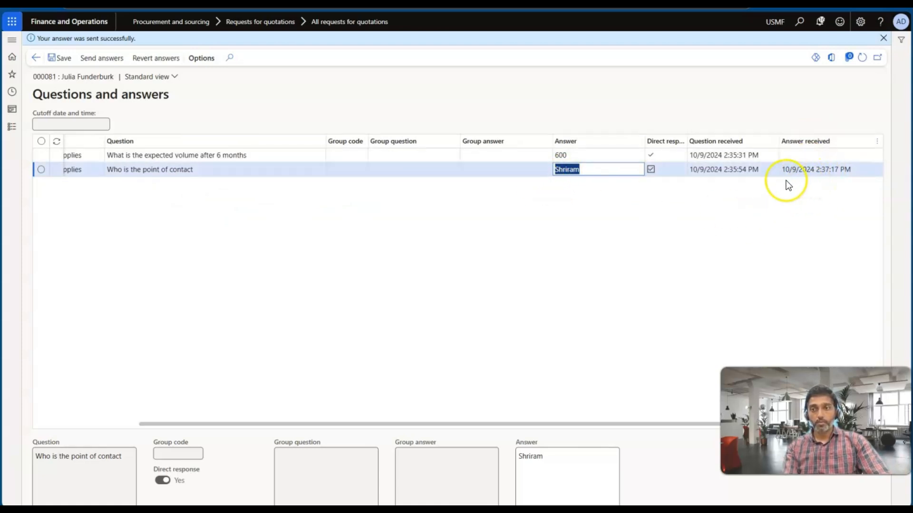
{"action": "scroll", "coordinate": [509, 190], "scroll_direction": "left", "scroll_amount": 4}
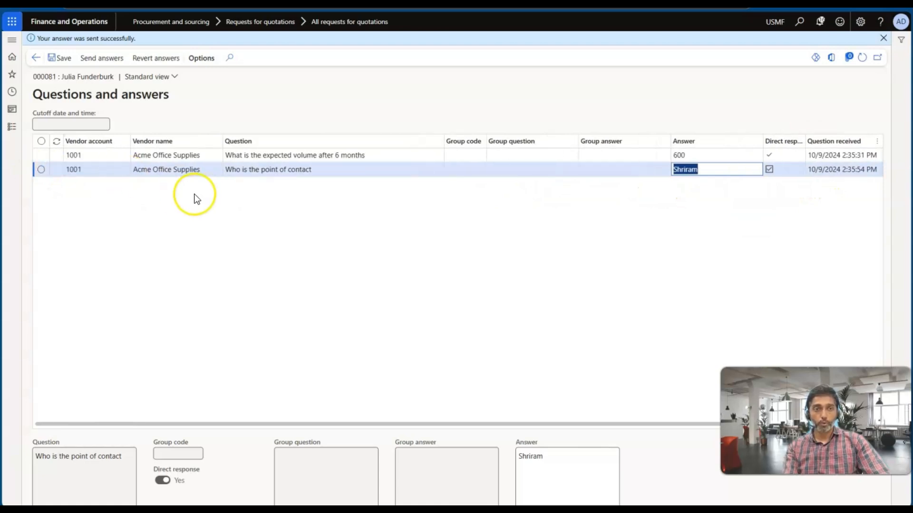
Try to select both vendor questions so their answers can be sent together.
{"action": "left_click", "coordinate": [41, 141]}
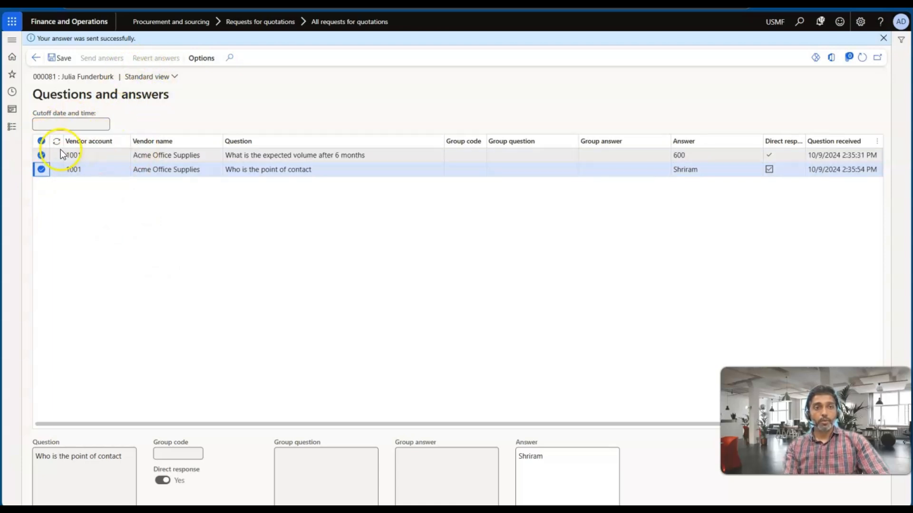
{"action": "left_click", "coordinate": [45, 143]}
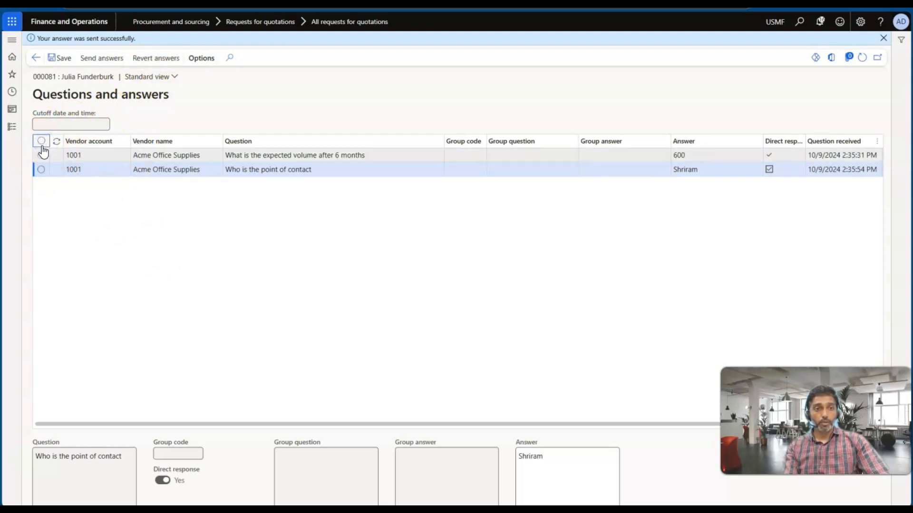
{"action": "left_click", "coordinate": [40, 155]}
{"action": "left_click", "coordinate": [40, 169]}
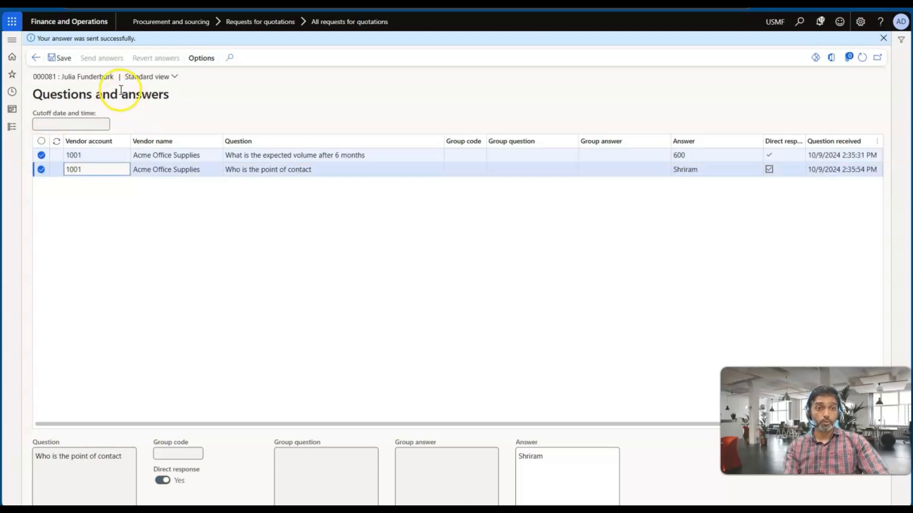
{"action": "scroll", "coordinate": [458, 206], "scroll_direction": "right", "scroll_amount": 3}
{"action": "left_click", "coordinate": [457, 207]}
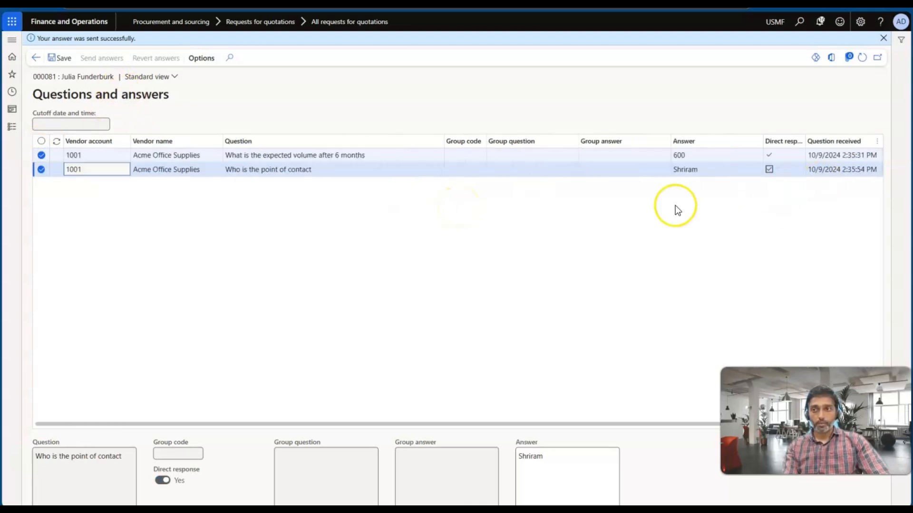
{"action": "scroll", "coordinate": [675, 206], "scroll_direction": "right", "scroll_amount": 3}
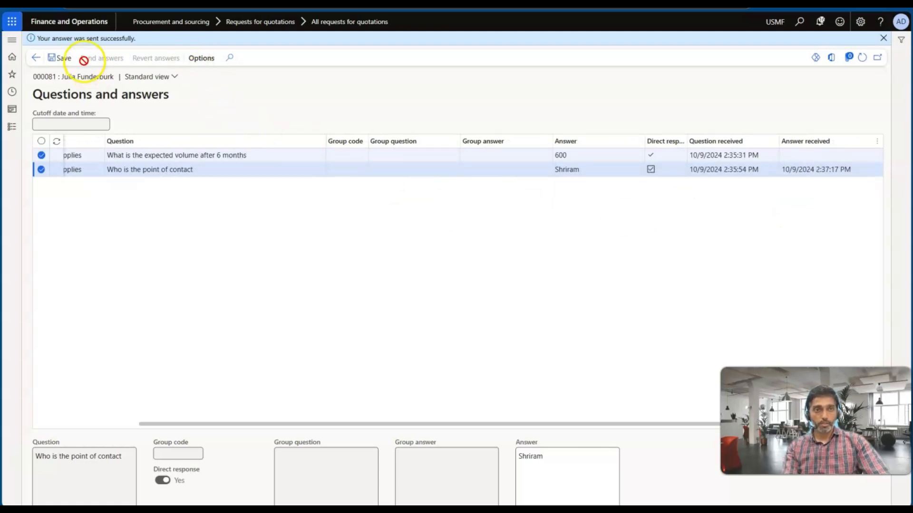
Reopen the request for quotation's questions and answers and try selecting both questions for sending again.
{"action": "left_click", "coordinate": [37, 56]}
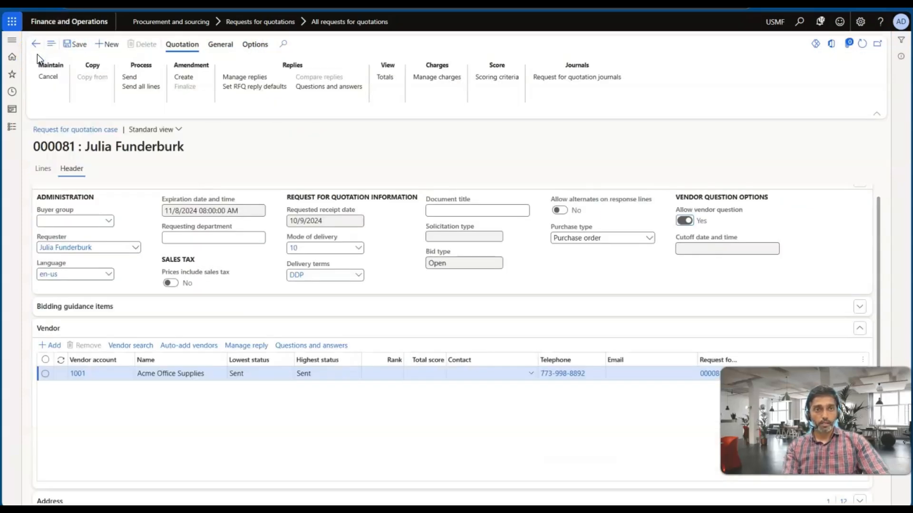
{"action": "left_click", "coordinate": [332, 85]}
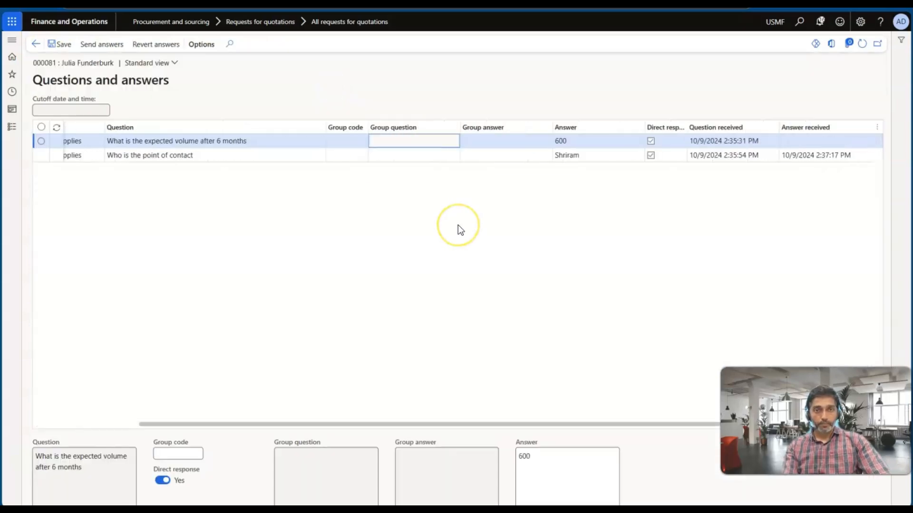
{"action": "left_click", "coordinate": [575, 141]}
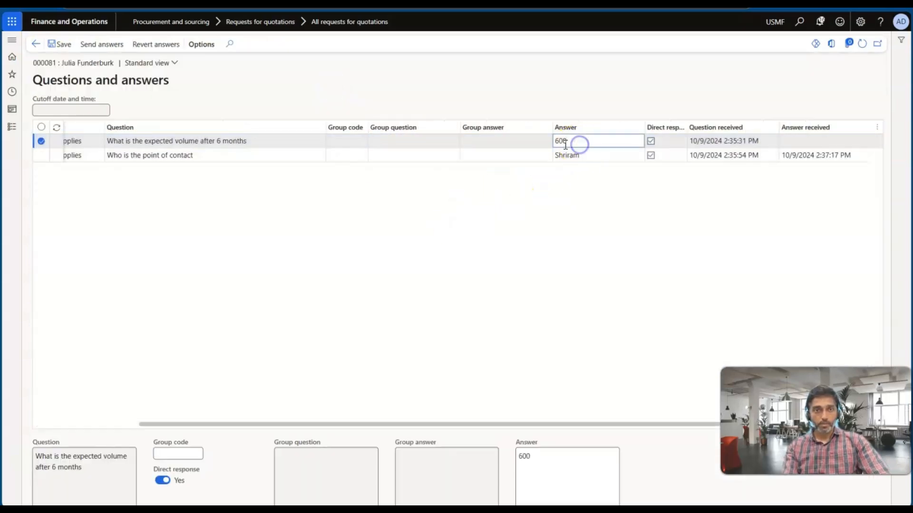
{"action": "left_click", "coordinate": [40, 155]}
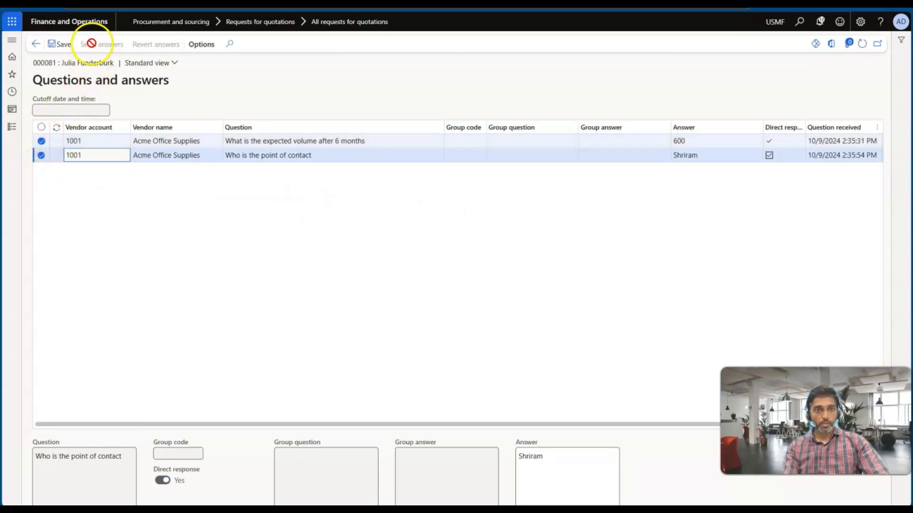
{"action": "left_click", "coordinate": [42, 141]}
{"action": "left_click", "coordinate": [42, 142]}
{"action": "left_click", "coordinate": [42, 156]}
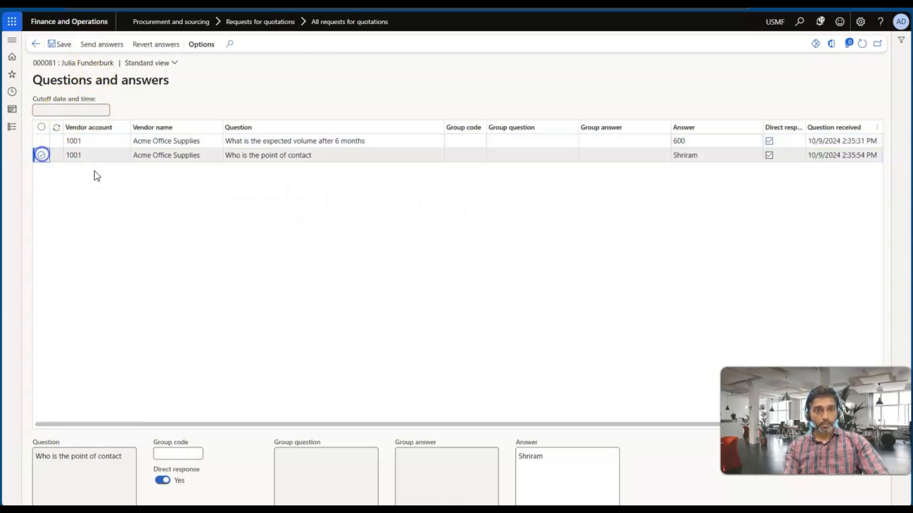
Re-enter 600 as the answer to the expected volume question.
{"action": "scroll", "coordinate": [215, 192], "scroll_direction": "right", "scroll_amount": 3}
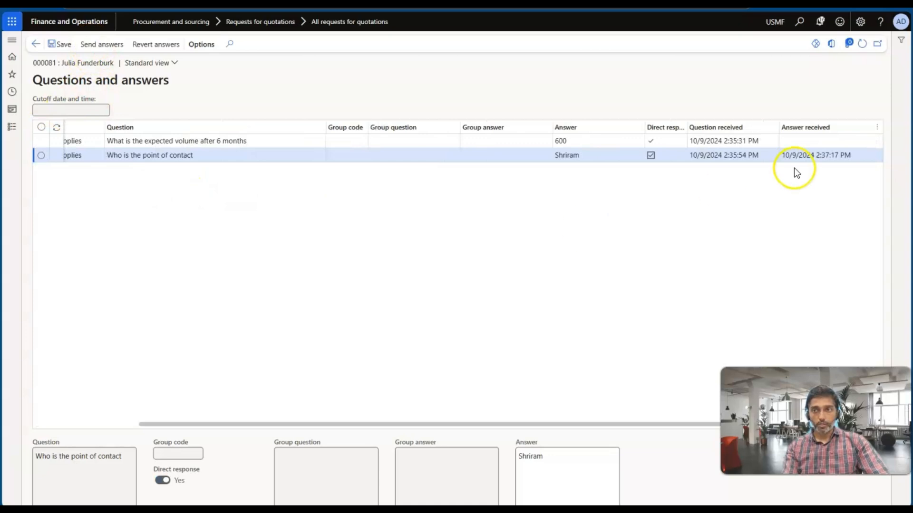
{"action": "left_click", "coordinate": [799, 141]}
{"action": "left_click", "coordinate": [575, 138]}
{"action": "key", "text": "BackSpace"}
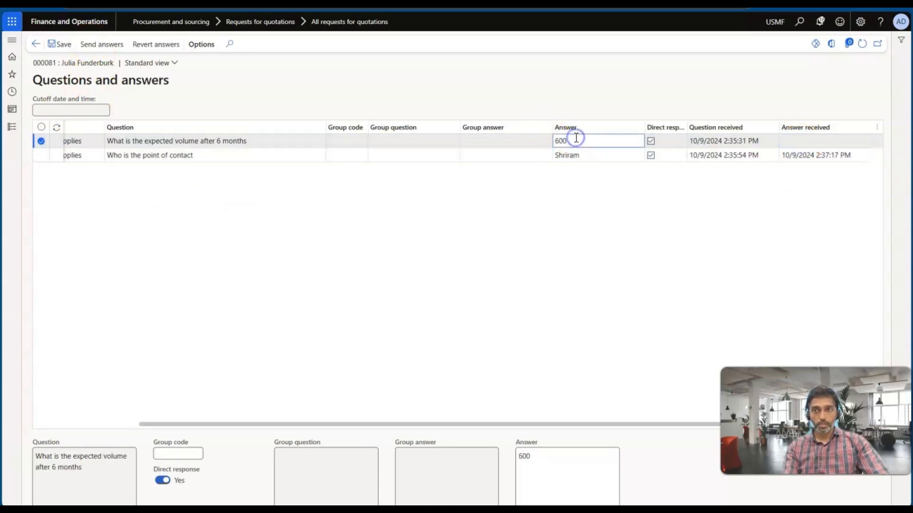
{"action": "type", "text": "6"}
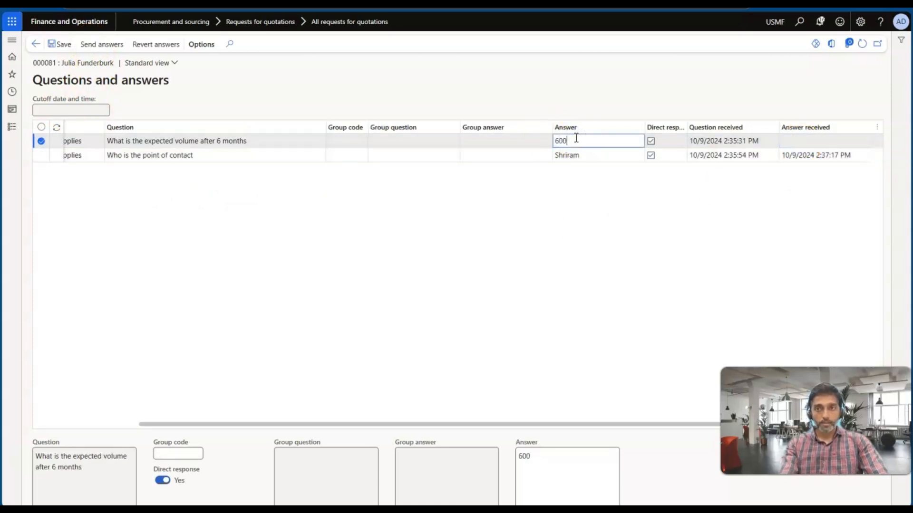
{"action": "key", "text": "Tab"}
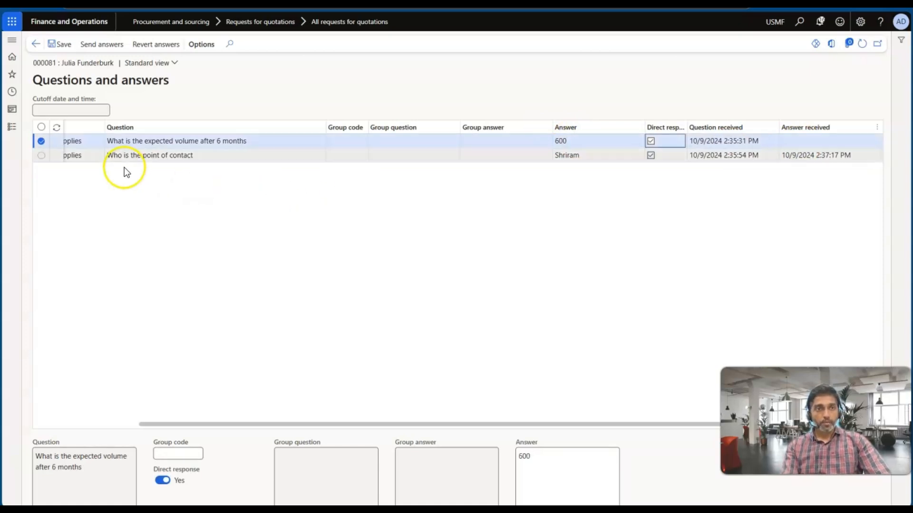
Start sending the expected volume answer and decline the publishing confirmation.
{"action": "scroll", "coordinate": [163, 173], "scroll_direction": "left", "scroll_amount": 3}
{"action": "left_click", "coordinate": [41, 156]}
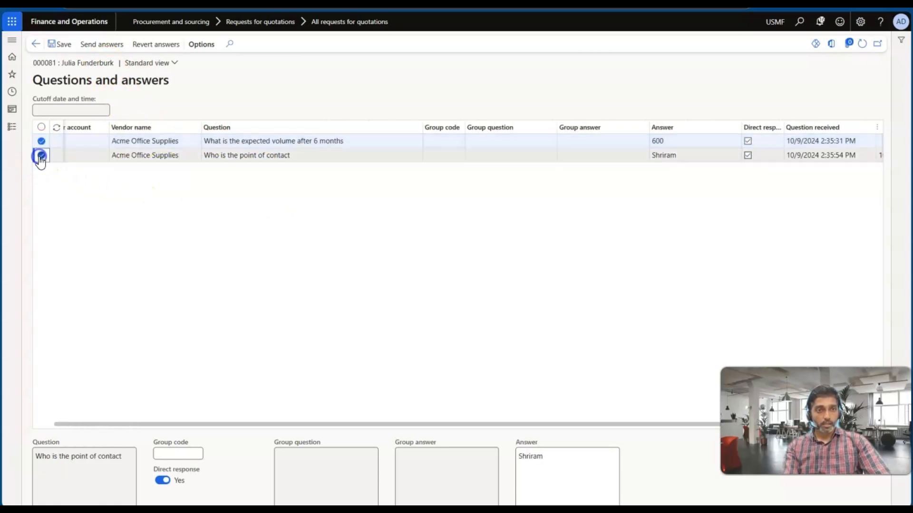
{"action": "left_click", "coordinate": [41, 156]}
{"action": "left_click", "coordinate": [317, 195]}
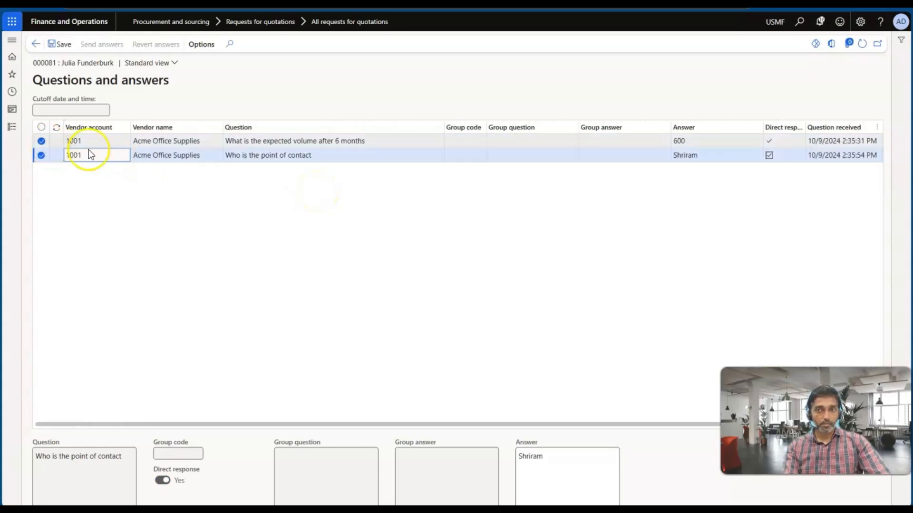
{"action": "scroll", "coordinate": [424, 211], "scroll_direction": "right", "scroll_amount": 3}
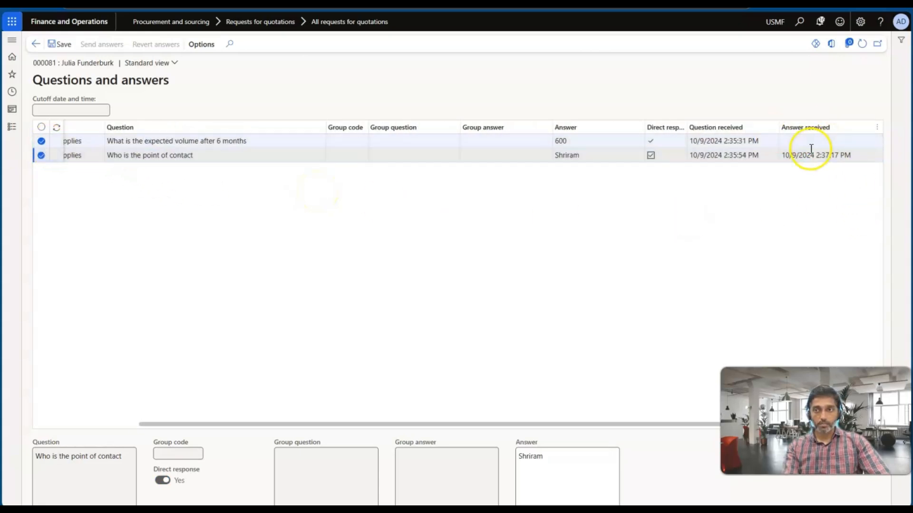
{"action": "left_click", "coordinate": [41, 155]}
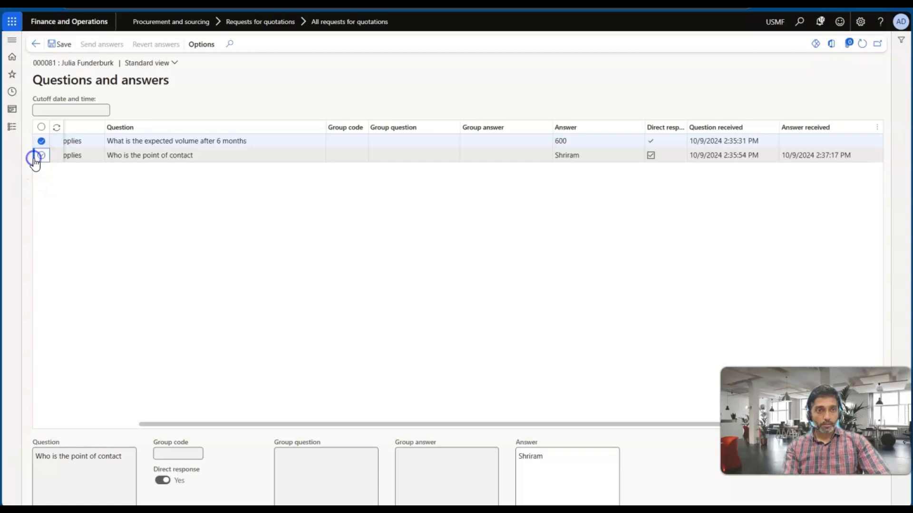
{"action": "left_click", "coordinate": [107, 46]}
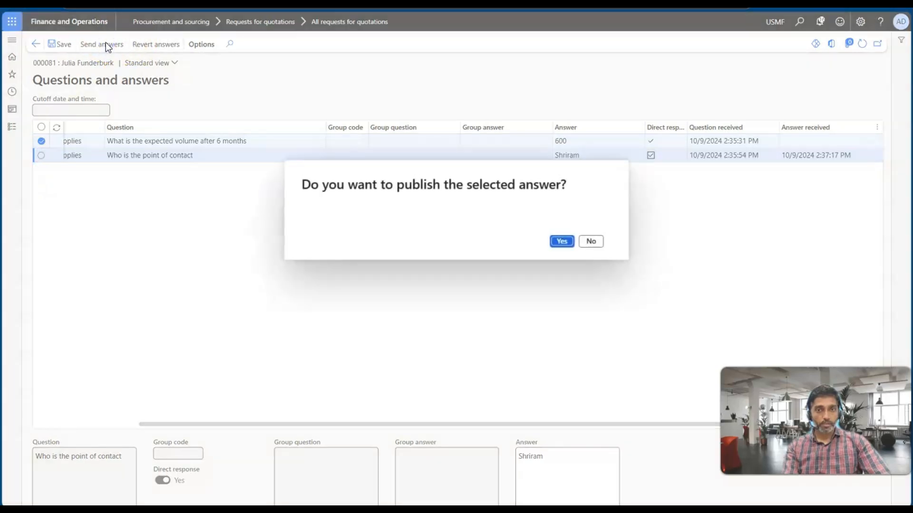
{"action": "left_click", "coordinate": [582, 242]}
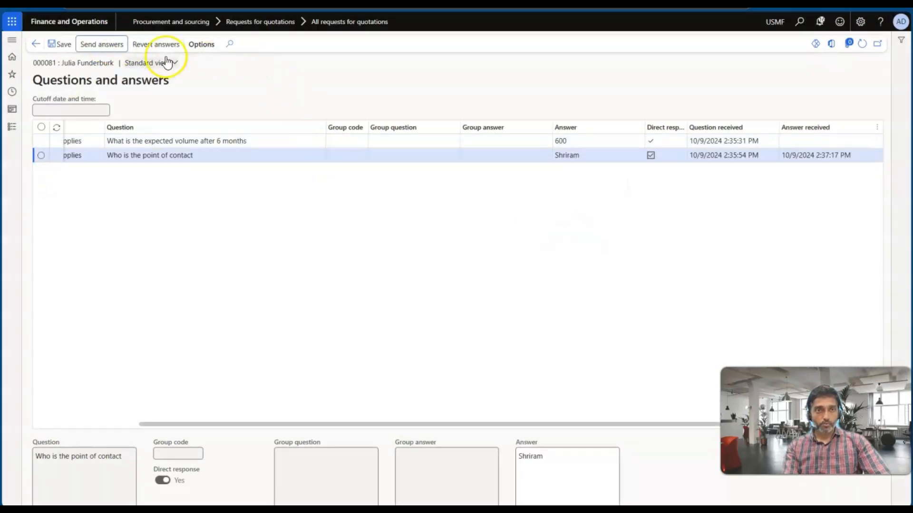
Try to revert the published answer to the point of contact question.
{"action": "left_click", "coordinate": [41, 155]}
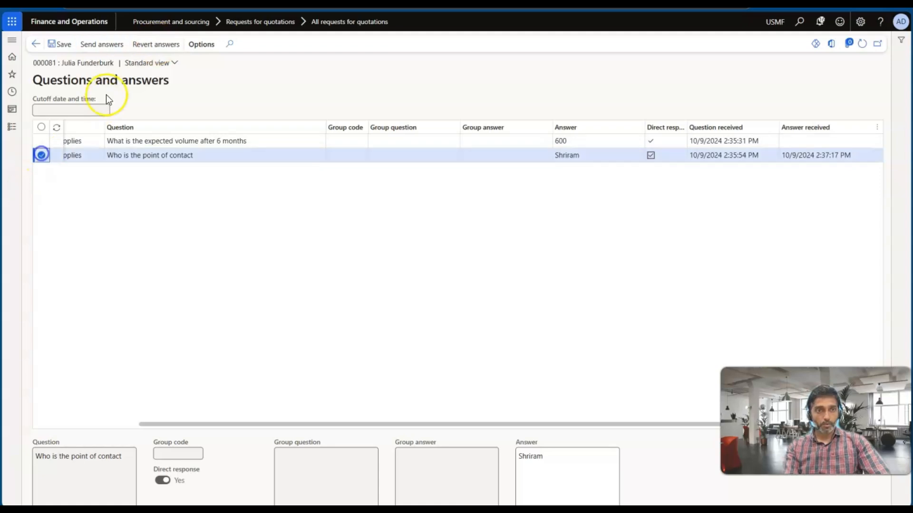
{"action": "left_click", "coordinate": [148, 46]}
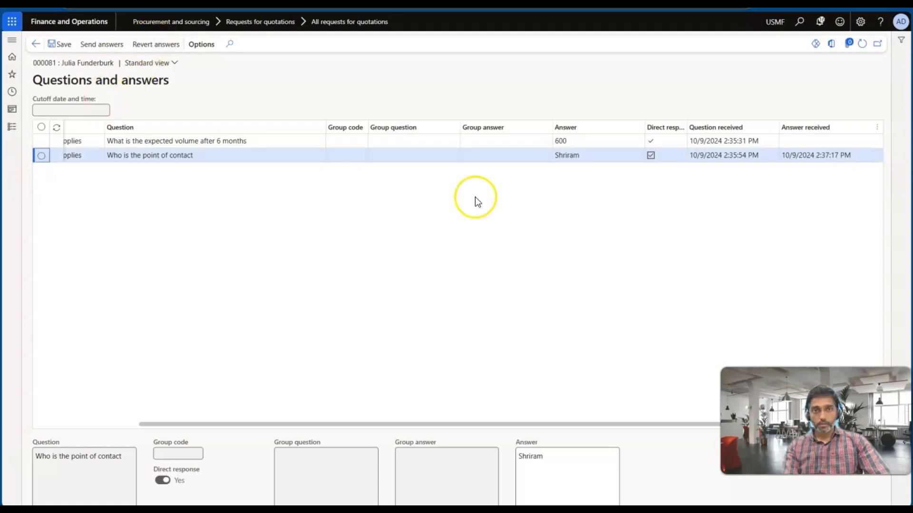
{"action": "left_click", "coordinate": [570, 157]}
{"action": "double_click", "coordinate": [569, 156]}
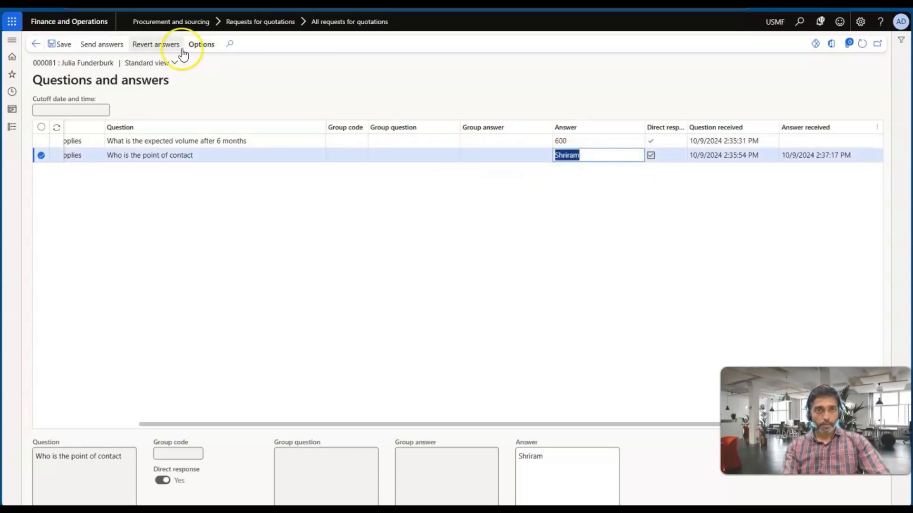
{"action": "left_click", "coordinate": [163, 44]}
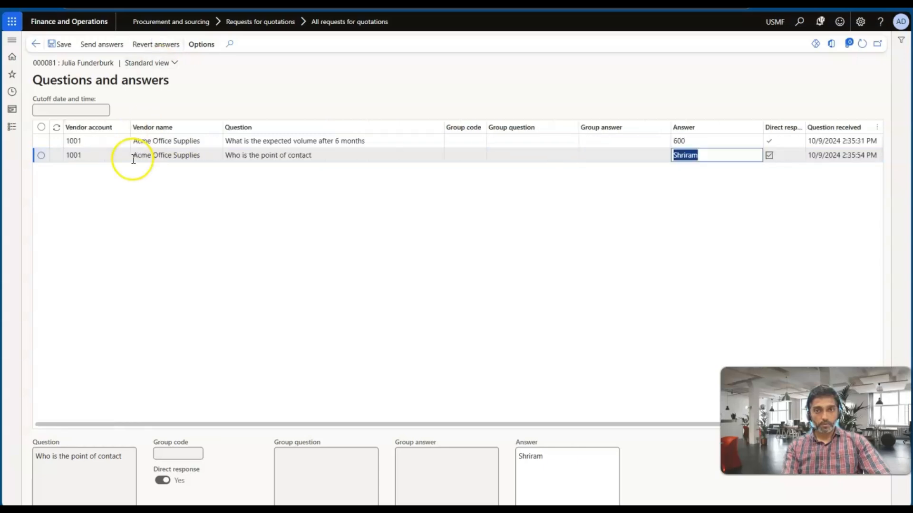
Try selecting all vendor questions at once to send or revert their answers together.
{"action": "left_click", "coordinate": [41, 141]}
{"action": "left_click", "coordinate": [41, 156]}
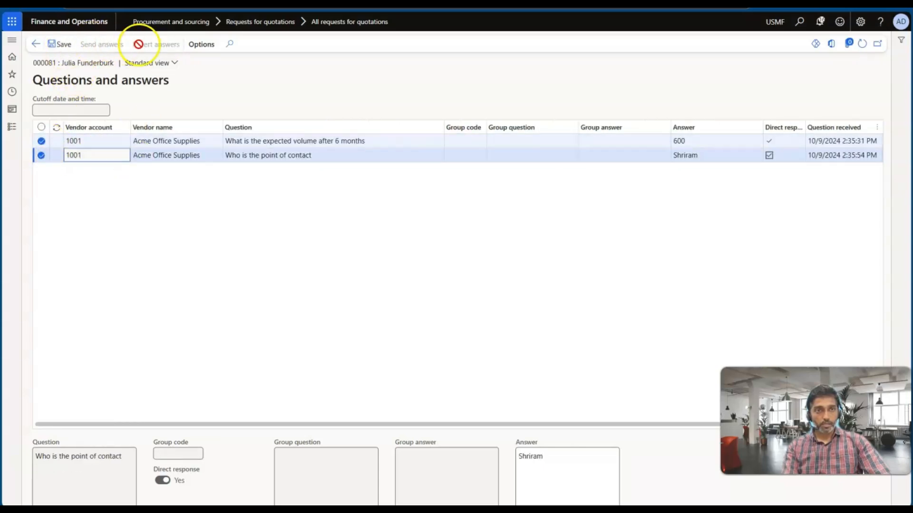
{"action": "left_click", "coordinate": [42, 128]}
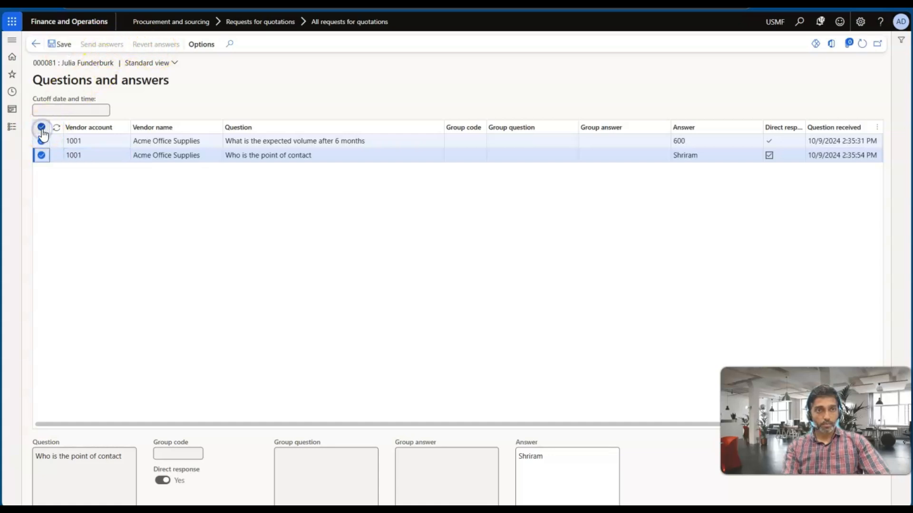
{"action": "scroll", "coordinate": [346, 200], "scroll_direction": "right", "scroll_amount": 3}
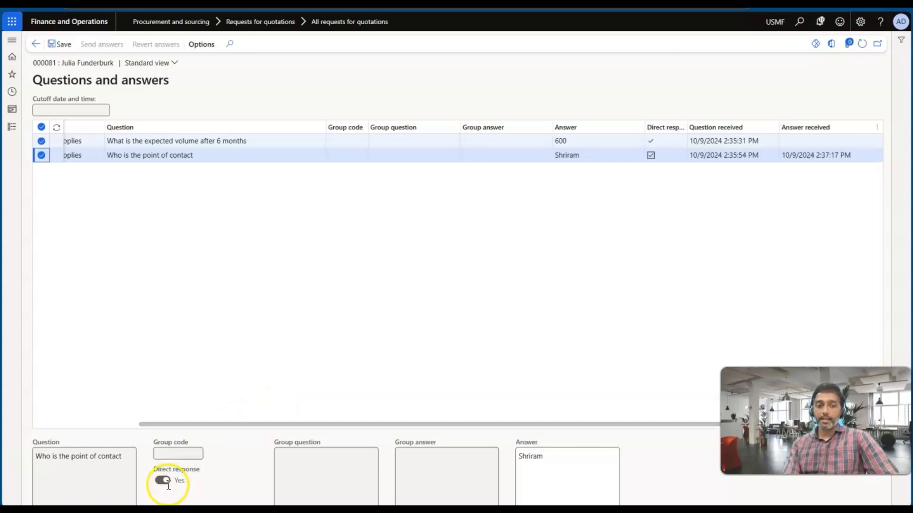
Clear the combined selection and turn off direct response for the expected volume question.
{"action": "left_click", "coordinate": [41, 143]}
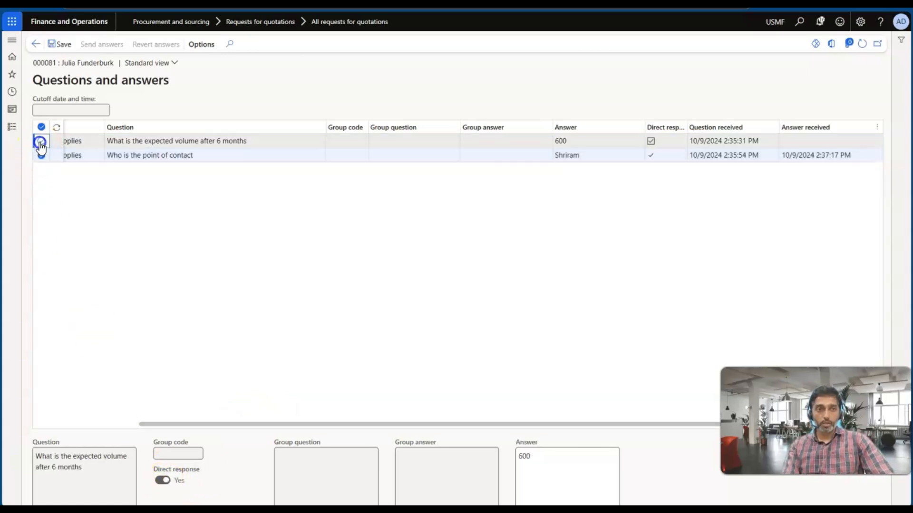
{"action": "left_click", "coordinate": [42, 156]}
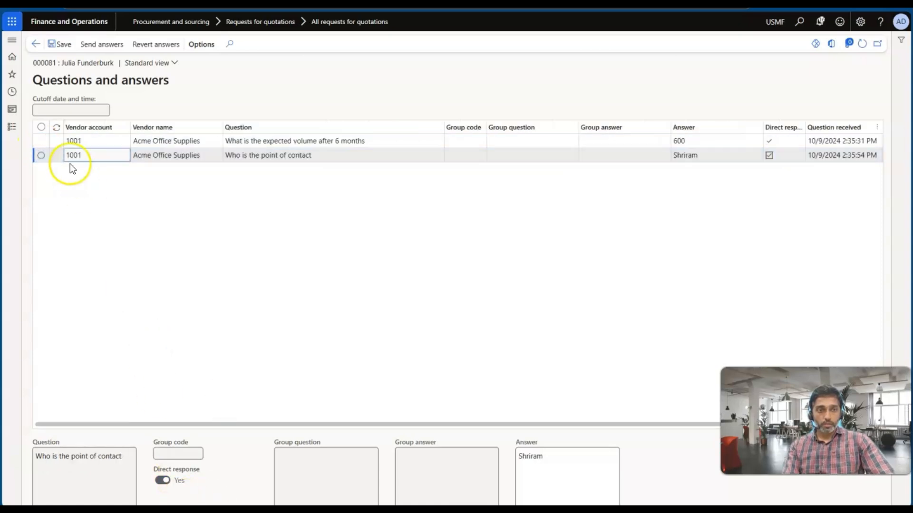
{"action": "left_click", "coordinate": [41, 156]}
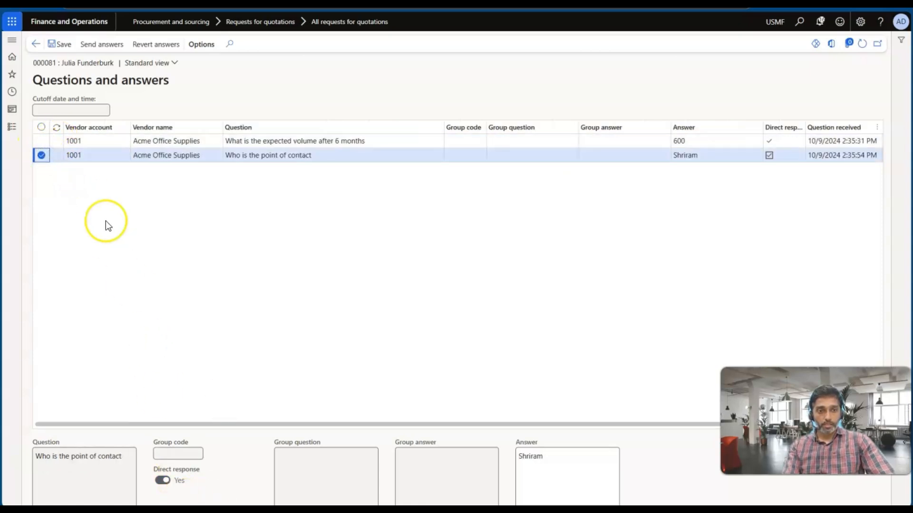
{"action": "left_click", "coordinate": [41, 141]}
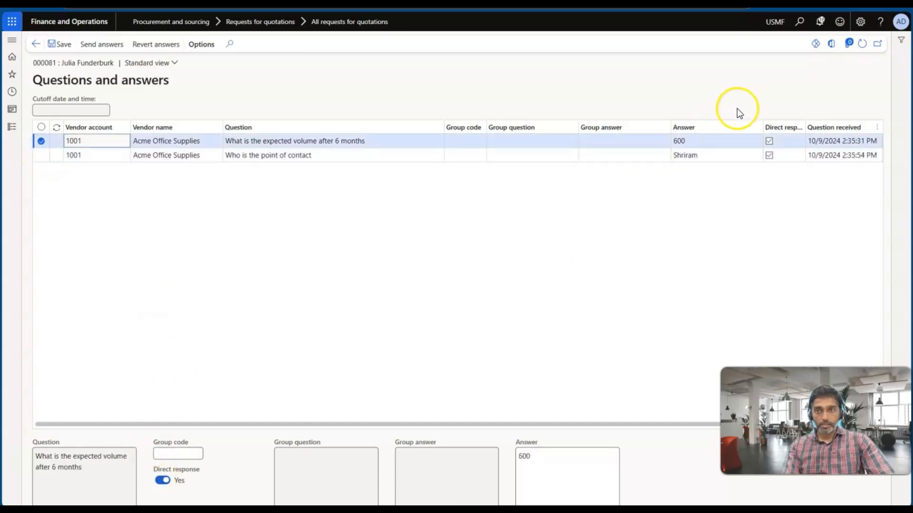
{"action": "left_click", "coordinate": [162, 481]}
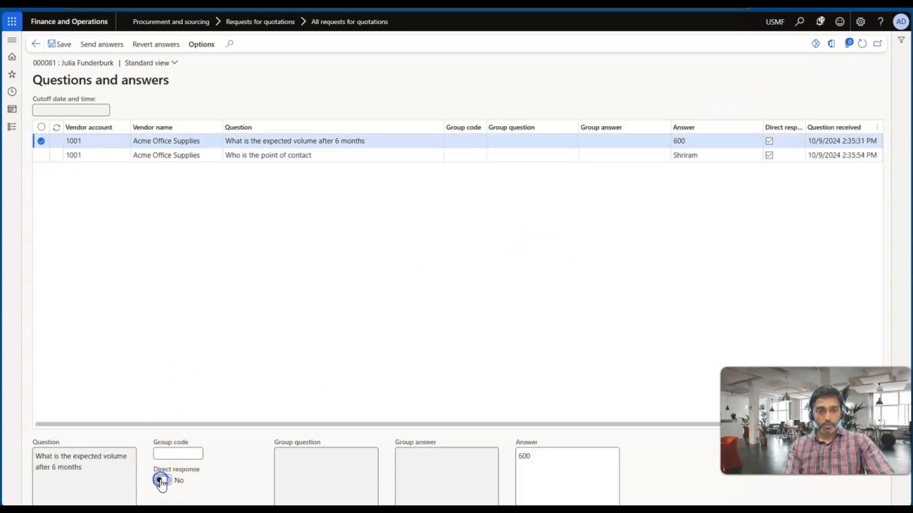
{"action": "scroll", "coordinate": [656, 203], "scroll_direction": "right", "scroll_amount": 3}
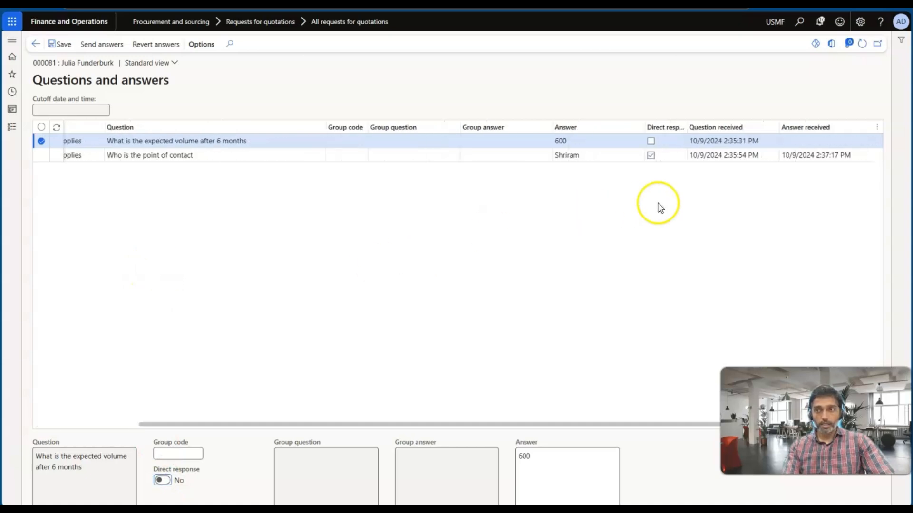
Send the answer to the point of contact question, confirm publishing it, and refresh the list.
{"action": "left_click", "coordinate": [41, 156]}
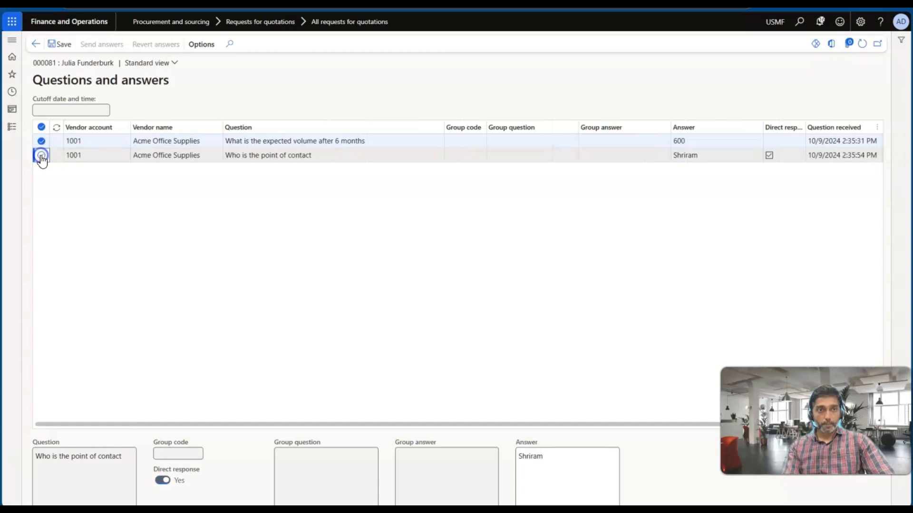
{"action": "left_click", "coordinate": [42, 156]}
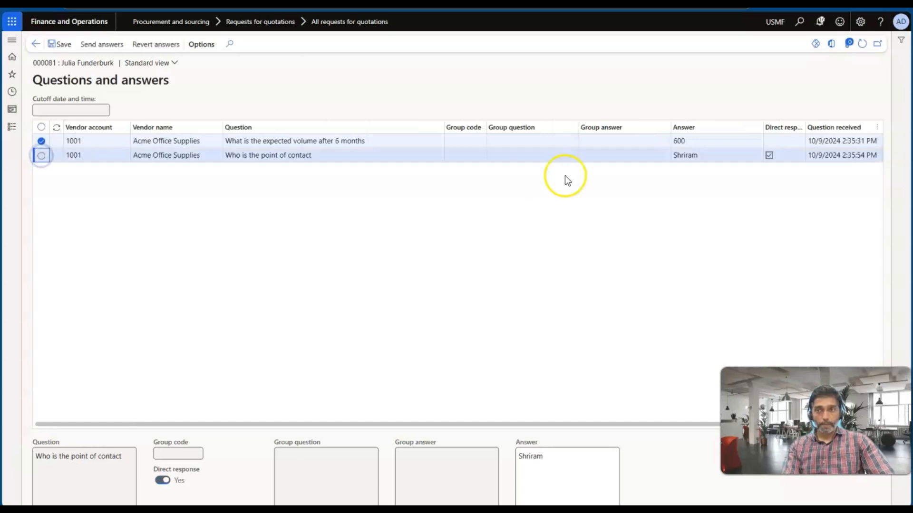
{"action": "left_click", "coordinate": [770, 156]}
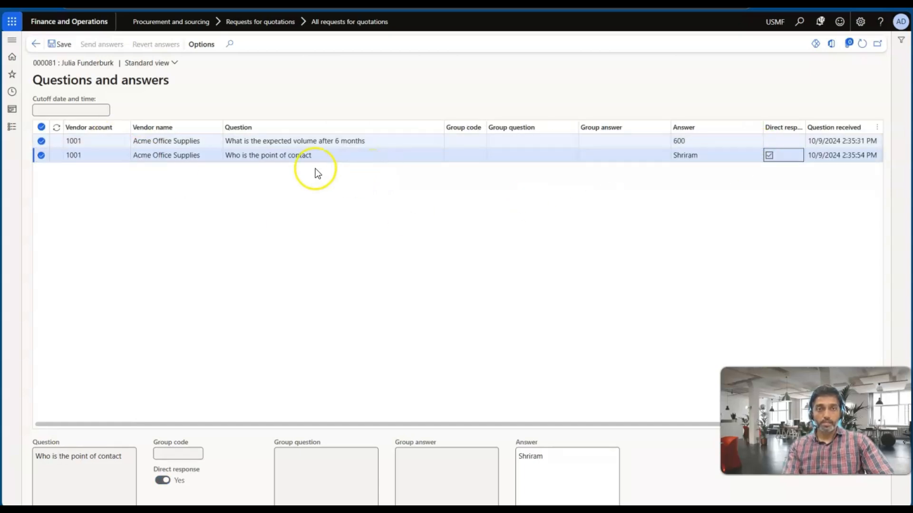
{"action": "left_click", "coordinate": [41, 156]}
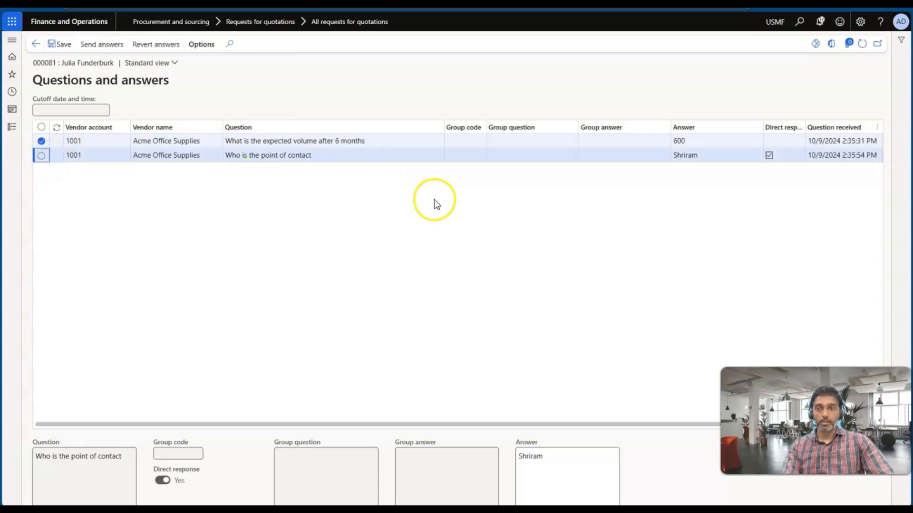
{"action": "scroll", "coordinate": [434, 199], "scroll_direction": "right", "scroll_amount": 3}
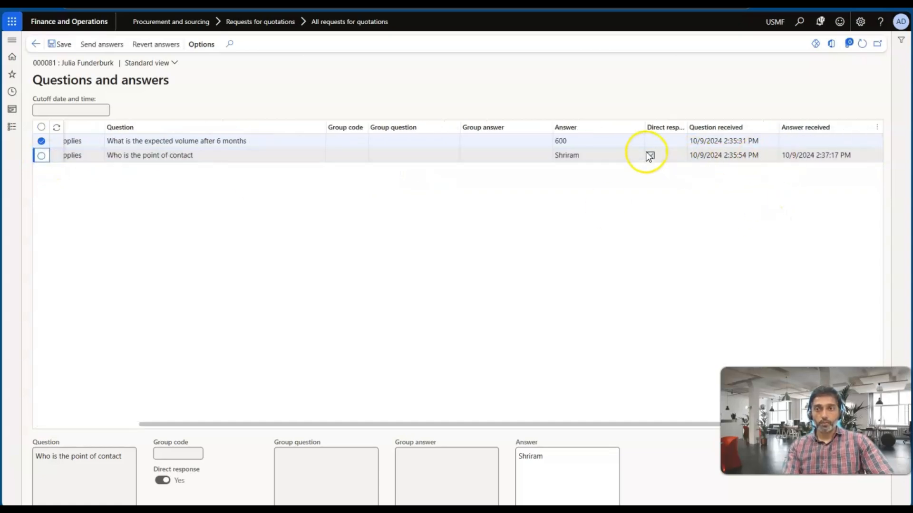
{"action": "left_click", "coordinate": [101, 45]}
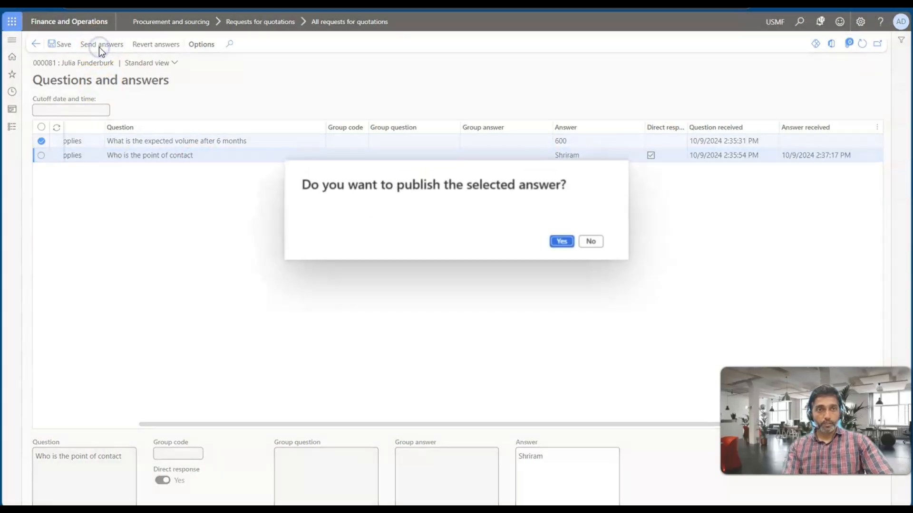
{"action": "left_click", "coordinate": [561, 241]}
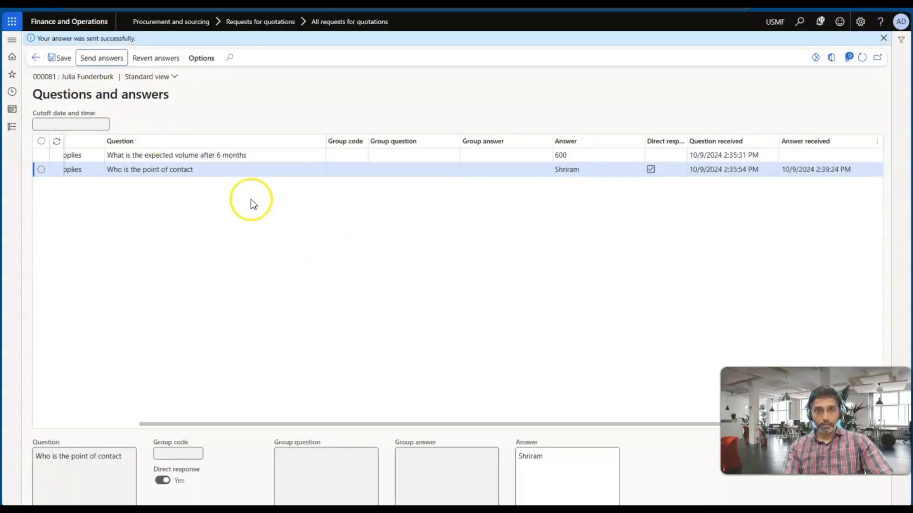
{"action": "left_click", "coordinate": [861, 57]}
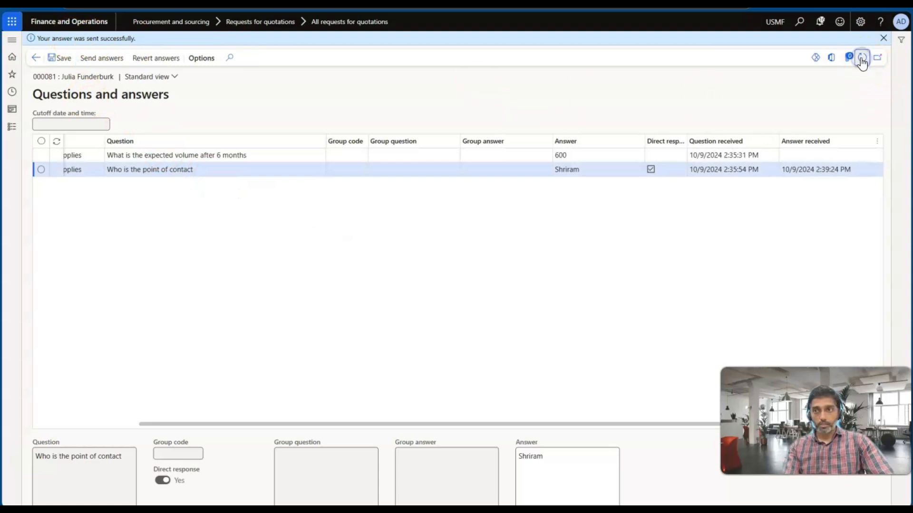
Send the 600 answer to the expected volume question and confirm publishing it.
{"action": "left_click", "coordinate": [46, 158]}
{"action": "left_click", "coordinate": [112, 58]}
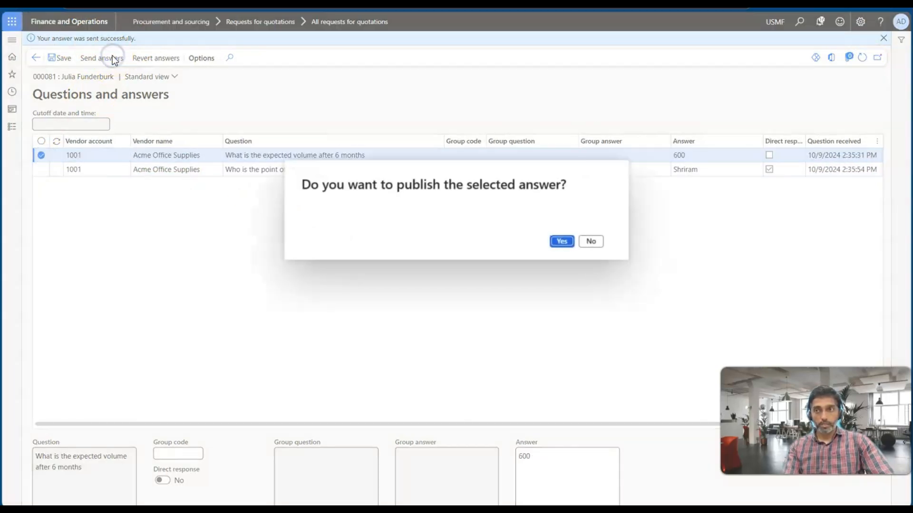
{"action": "left_click", "coordinate": [562, 241]}
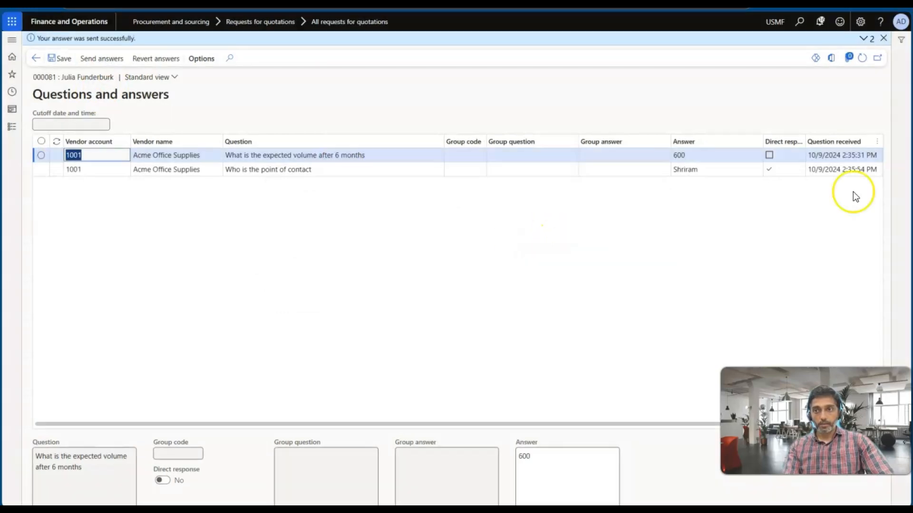
{"action": "scroll", "coordinate": [853, 192], "scroll_direction": "right", "scroll_amount": 3}
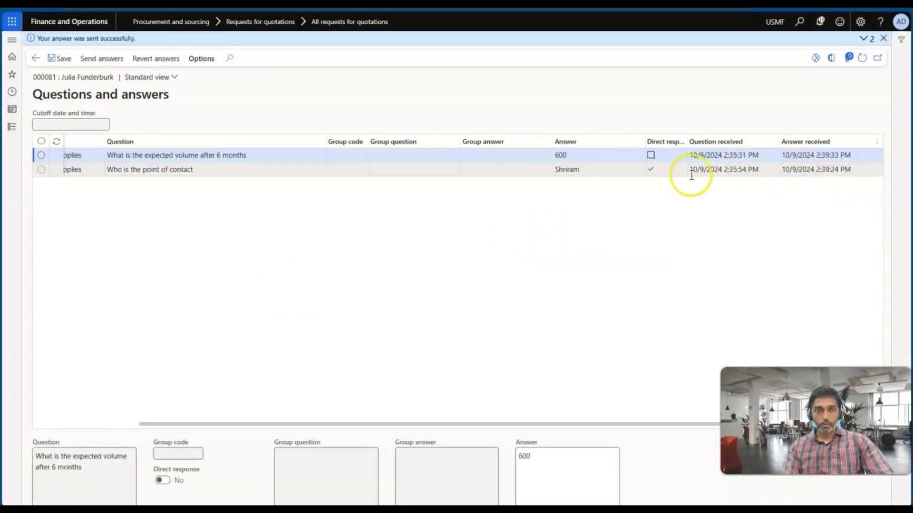
Return to the RFQ case, open Acme Office Supplies' reply for bid editing, and open its questions and answers.
{"action": "left_click", "coordinate": [36, 57]}
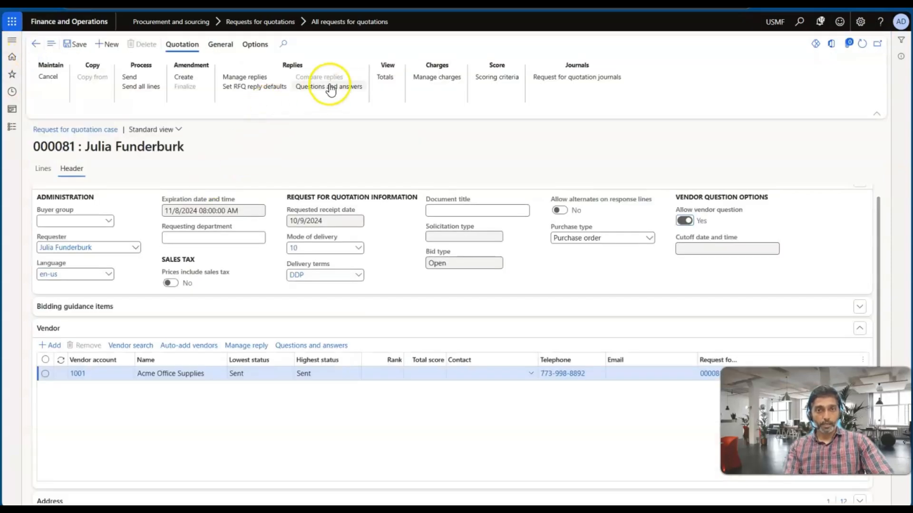
{"action": "left_click", "coordinate": [248, 77]}
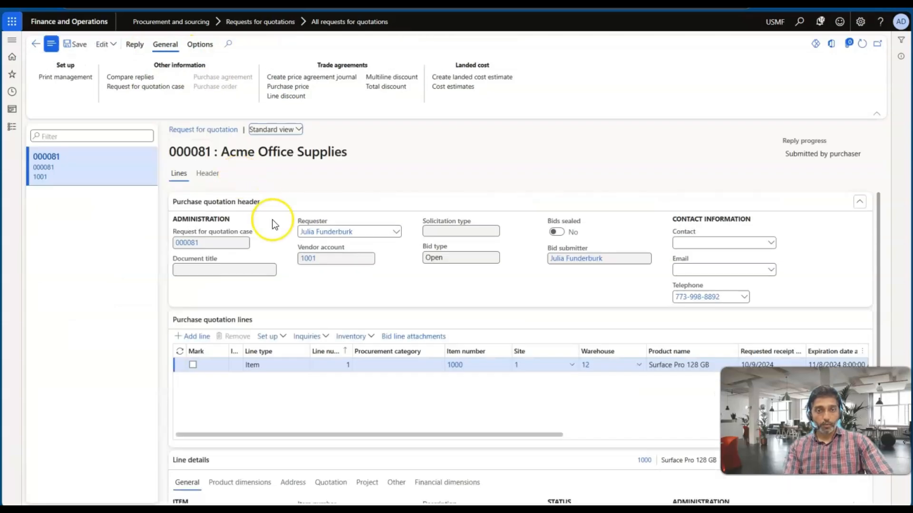
{"action": "scroll", "coordinate": [265, 270], "scroll_direction": "down", "scroll_amount": 1}
{"action": "scroll", "coordinate": [287, 302], "scroll_direction": "up", "scroll_amount": 1}
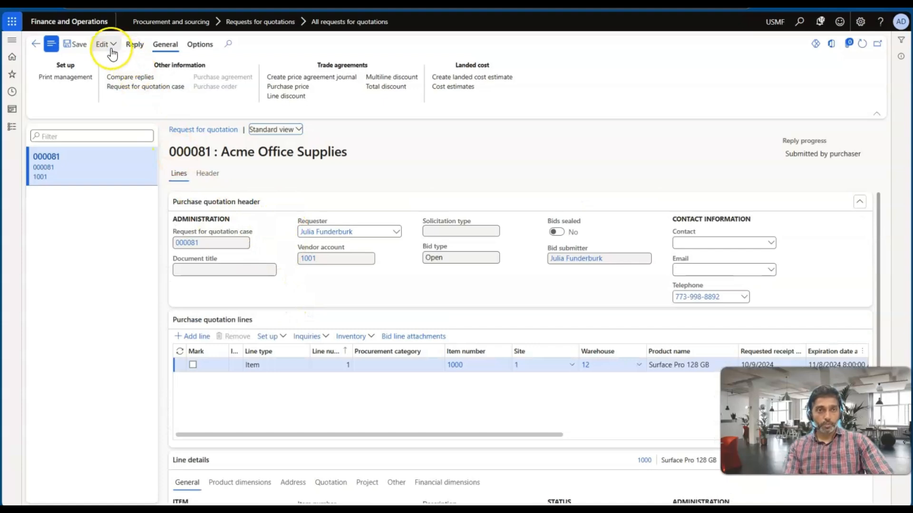
{"action": "left_click", "coordinate": [109, 76]}
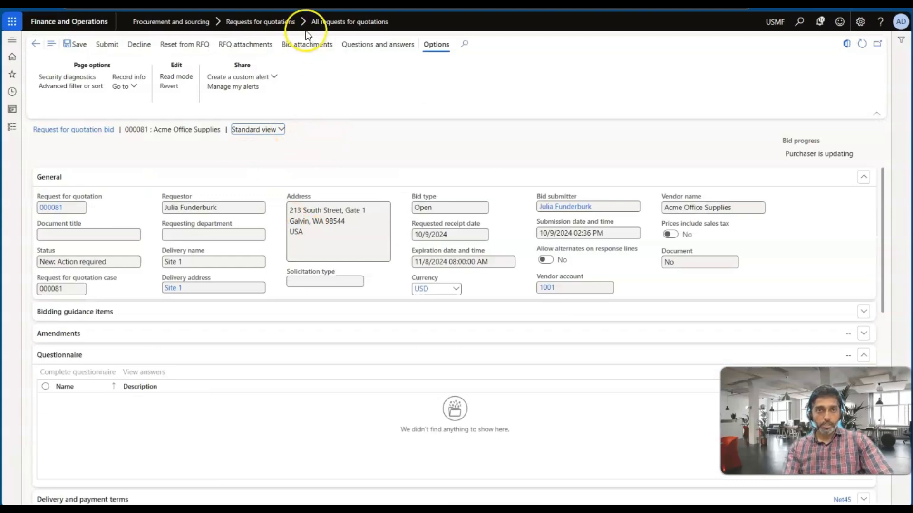
{"action": "left_click", "coordinate": [379, 49]}
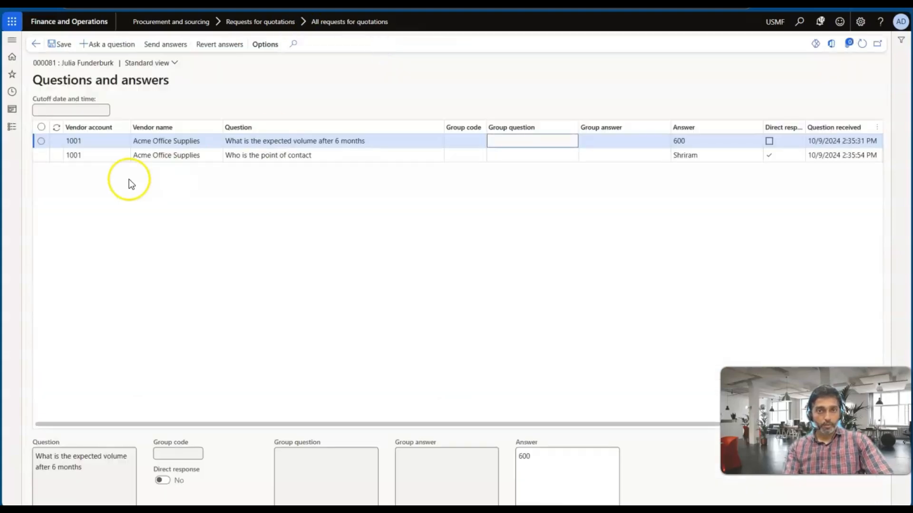
{"action": "scroll", "coordinate": [446, 221], "scroll_direction": "right", "scroll_amount": 2}
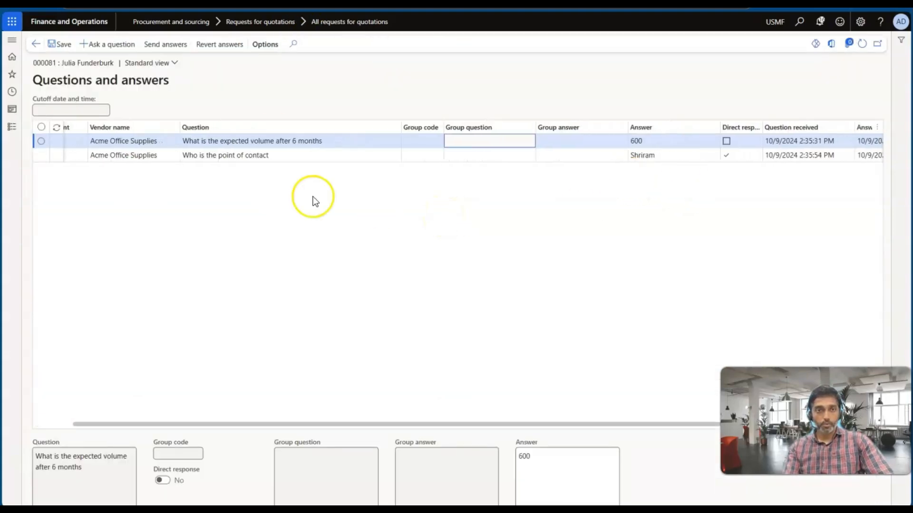
Submit a new RFQ question from the bid reading "We expect the volume to be more than 1000".
{"action": "left_click", "coordinate": [114, 47]}
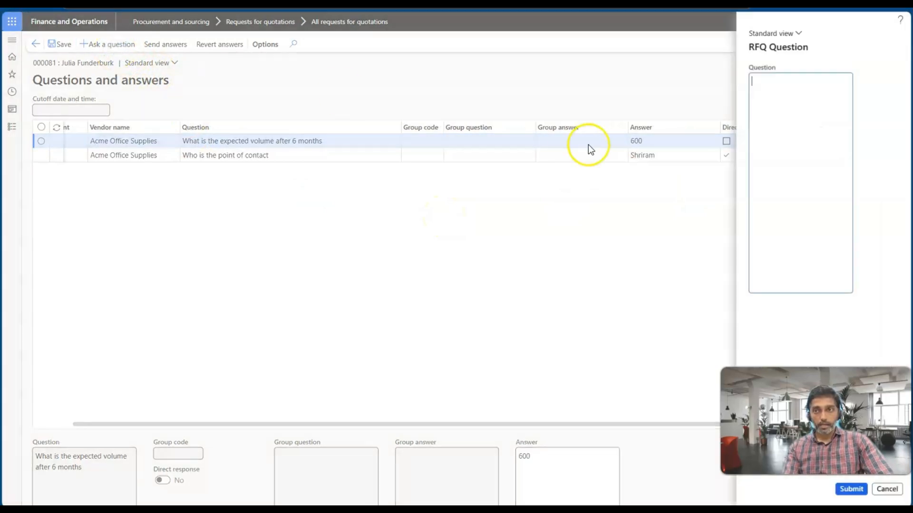
{"action": "left_click", "coordinate": [769, 126]}
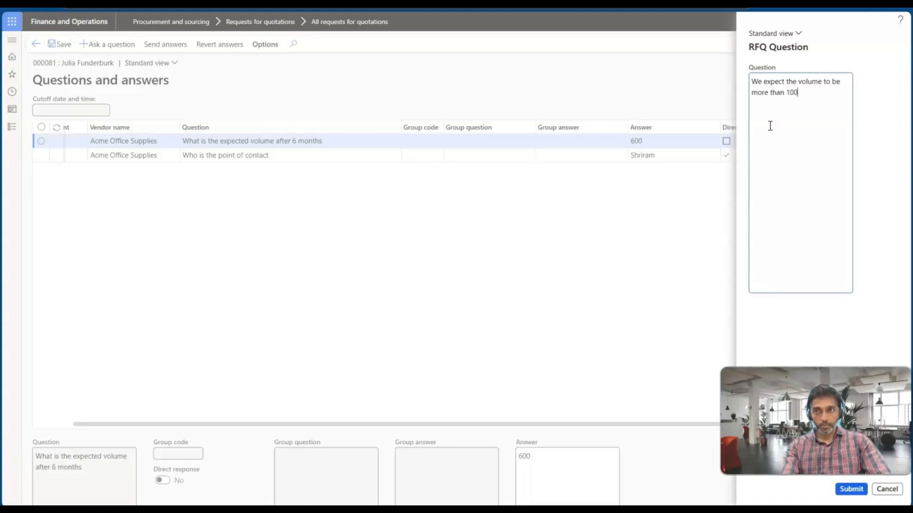
{"action": "left_click", "coordinate": [852, 490]}
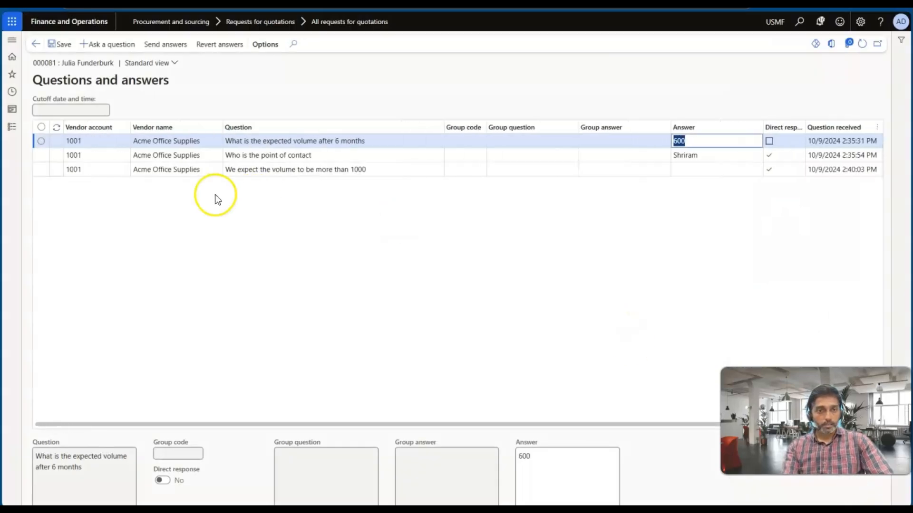
Turn off direct response for the question about volume above 1000 and save it.
{"action": "left_click", "coordinate": [306, 170]}
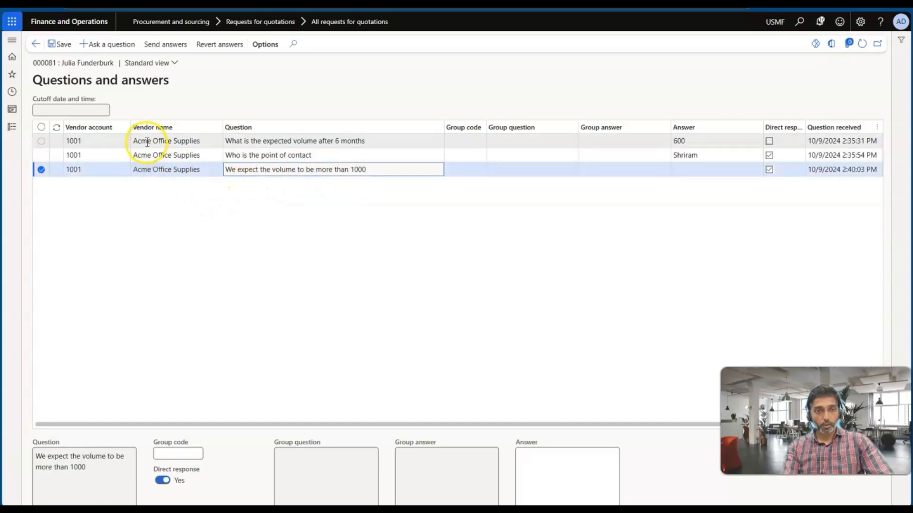
{"action": "scroll", "coordinate": [348, 227], "scroll_direction": "right", "scroll_amount": 3}
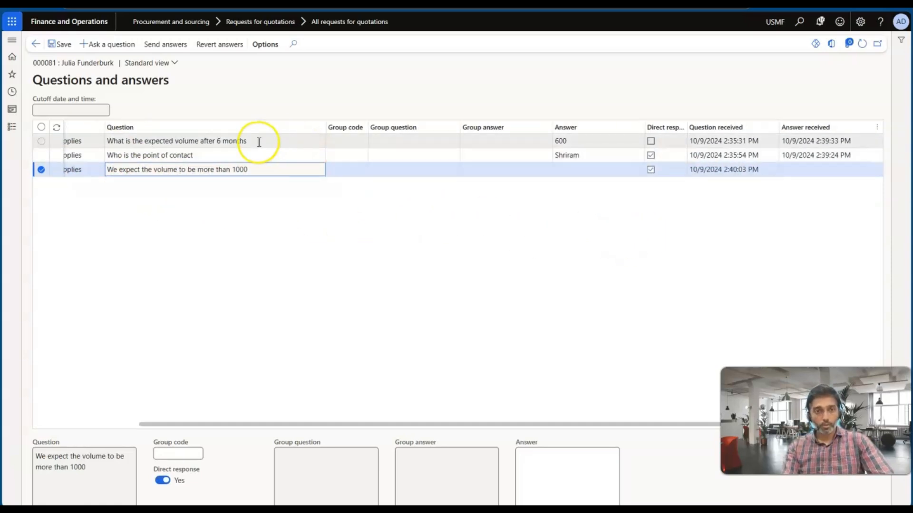
{"action": "scroll", "coordinate": [221, 258], "scroll_direction": "left", "scroll_amount": 3}
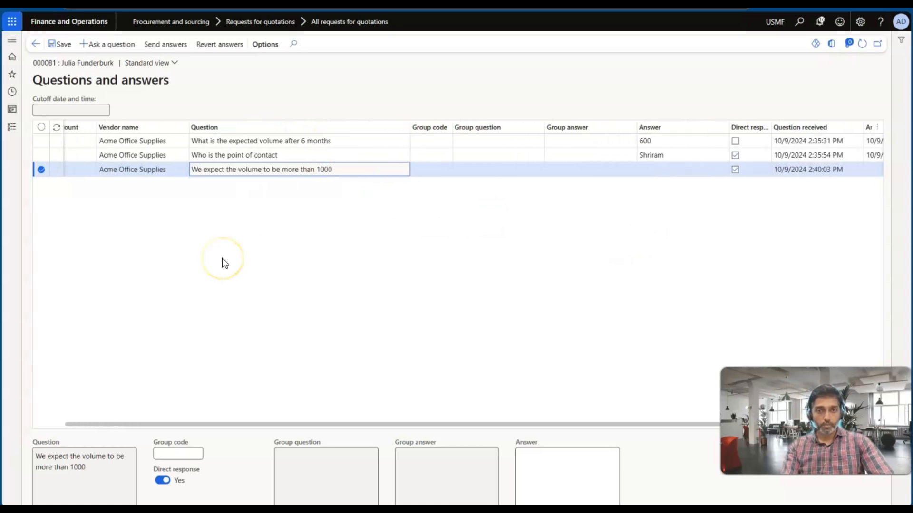
{"action": "left_click", "coordinate": [163, 480]}
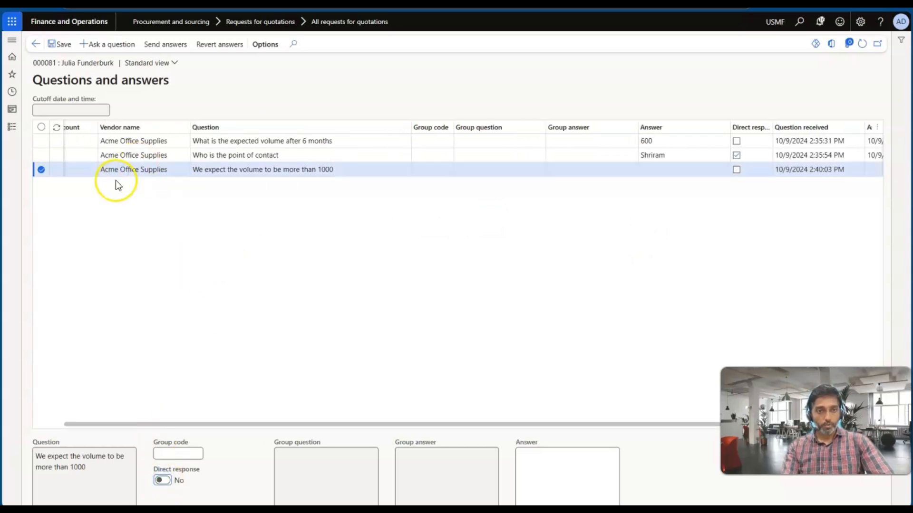
{"action": "scroll", "coordinate": [116, 181], "scroll_direction": "left", "scroll_amount": 2}
{"action": "left_click", "coordinate": [59, 44]}
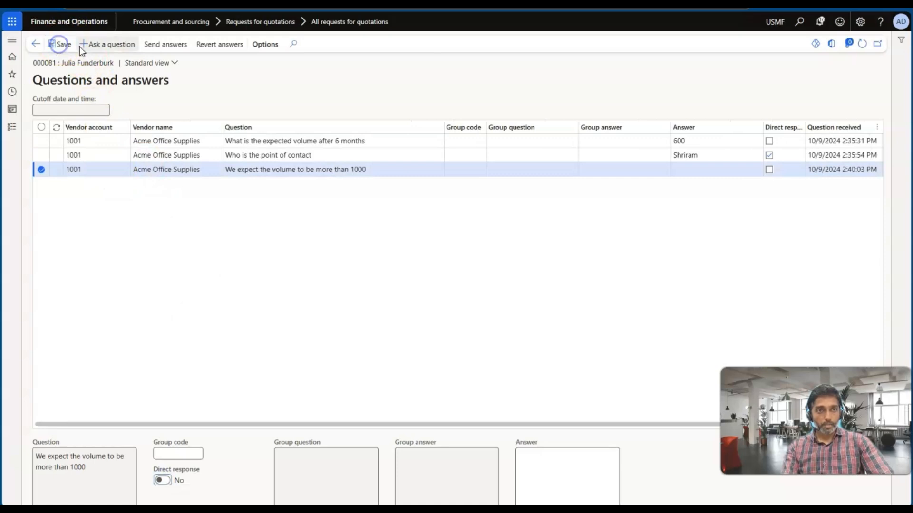
Submit the RFQ question "We can delivery through air mode for better lead time" and select its row.
{"action": "left_click", "coordinate": [106, 45]}
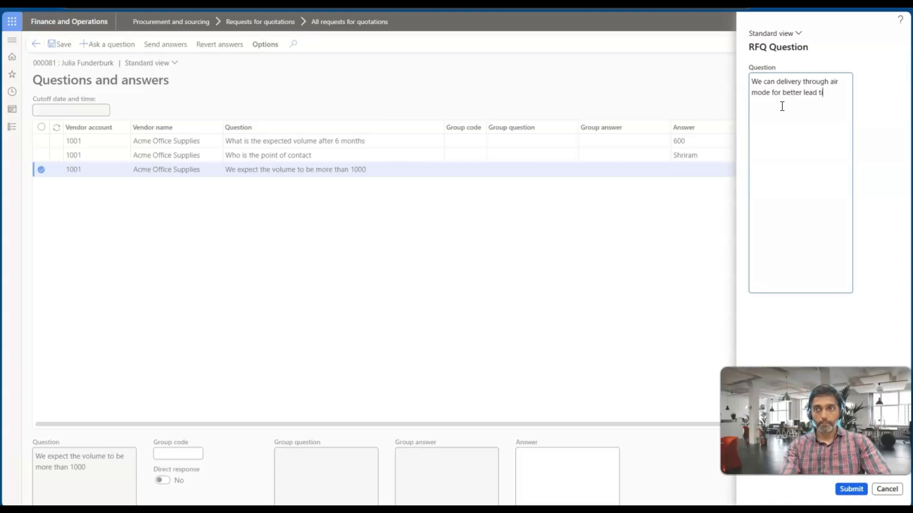
{"action": "type", "text": "me"}
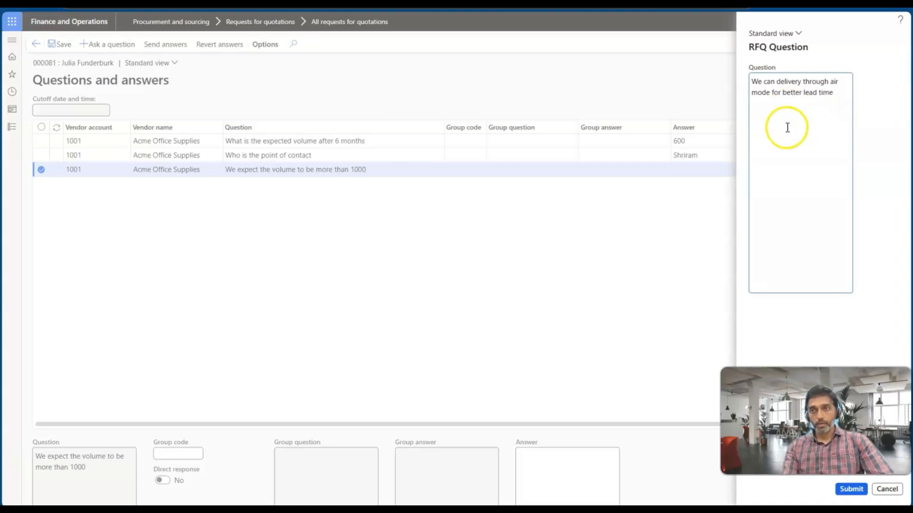
{"action": "left_click", "coordinate": [850, 487]}
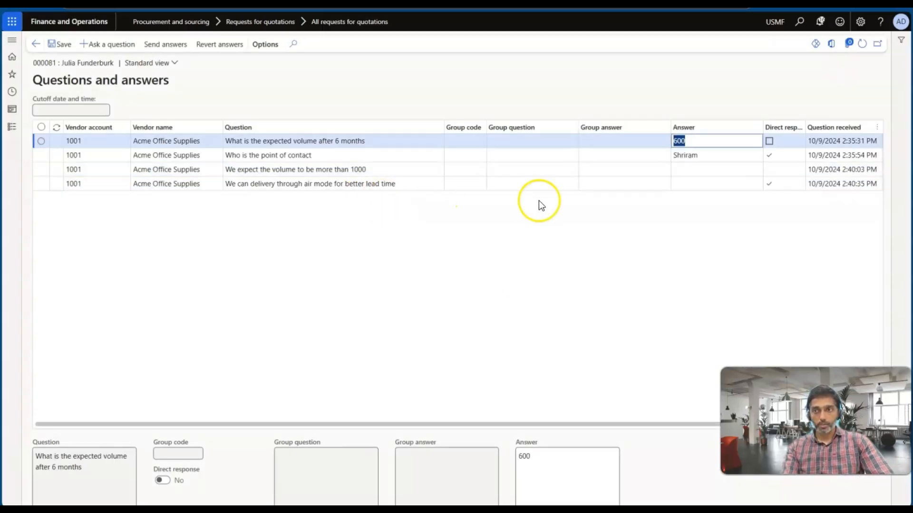
{"action": "left_click", "coordinate": [285, 184]}
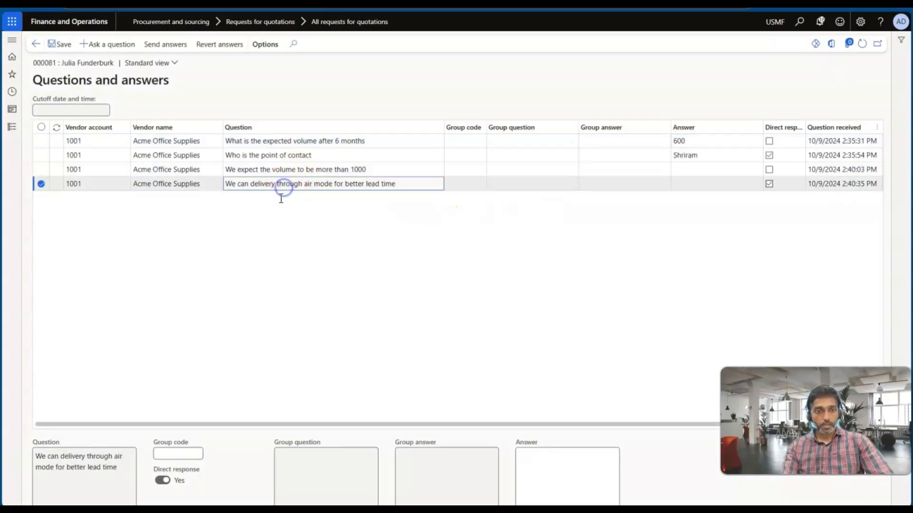
Turn off direct response for the air mode delivery question, save it, and return to the bid.
{"action": "left_click", "coordinate": [164, 481]}
{"action": "left_click", "coordinate": [62, 50]}
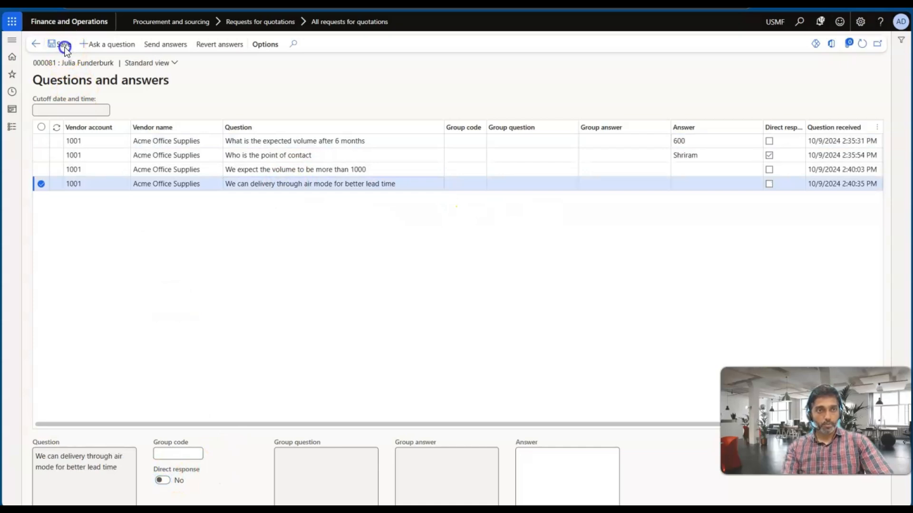
{"action": "left_click", "coordinate": [36, 45]}
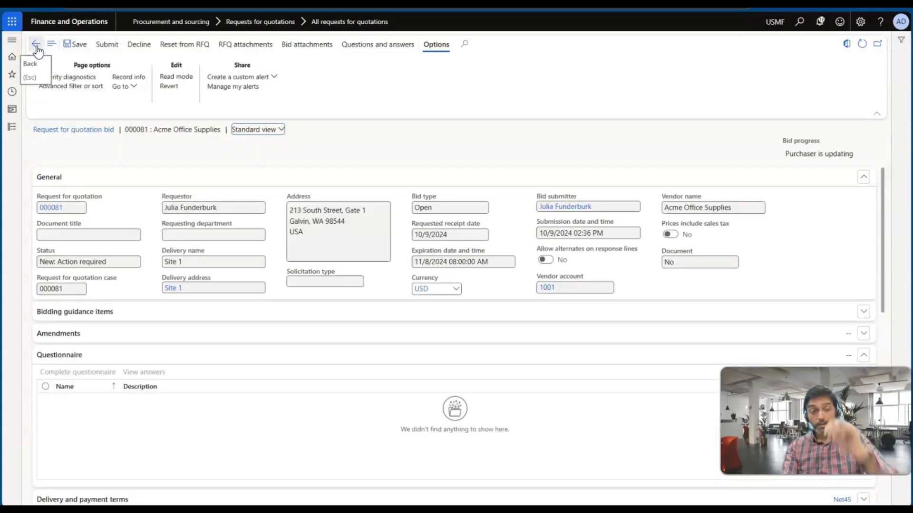
Submit the Acme Office Supplies bid and open the questions and answers from the RFQ case.
{"action": "left_click", "coordinate": [110, 48]}
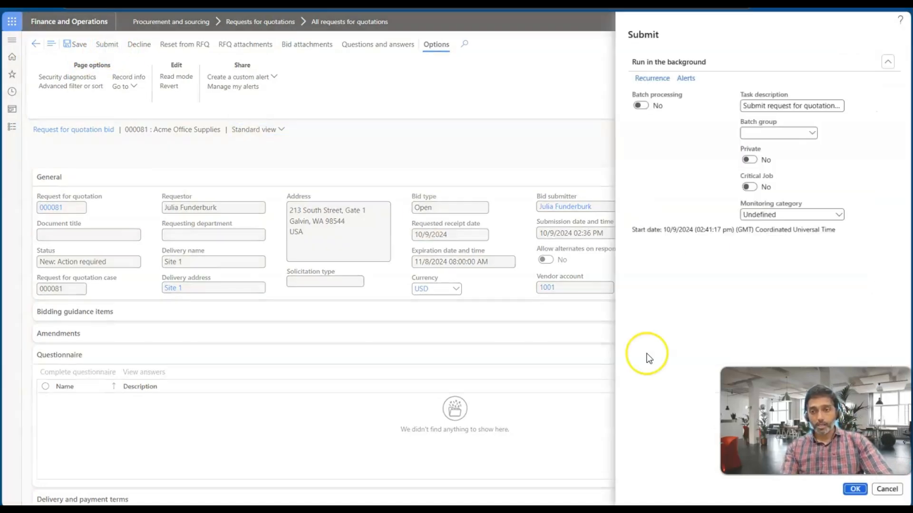
{"action": "left_click", "coordinate": [856, 489]}
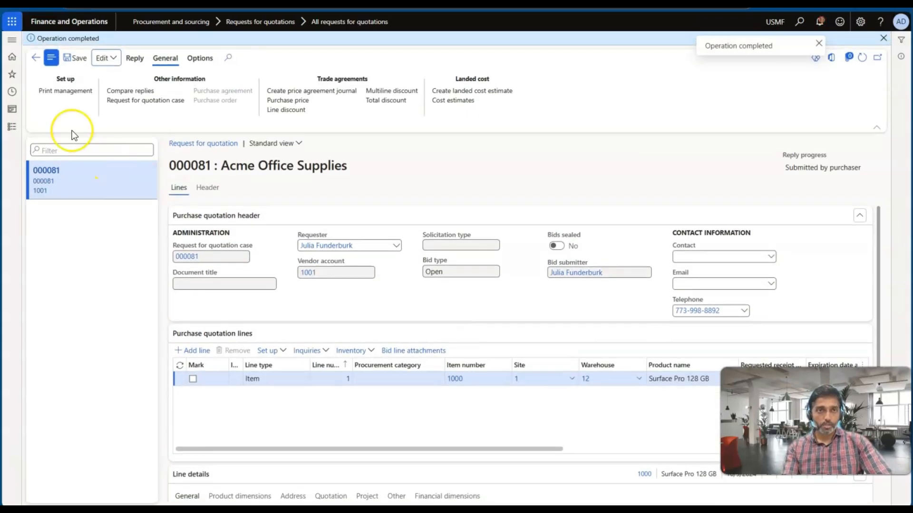
{"action": "left_click", "coordinate": [37, 58]}
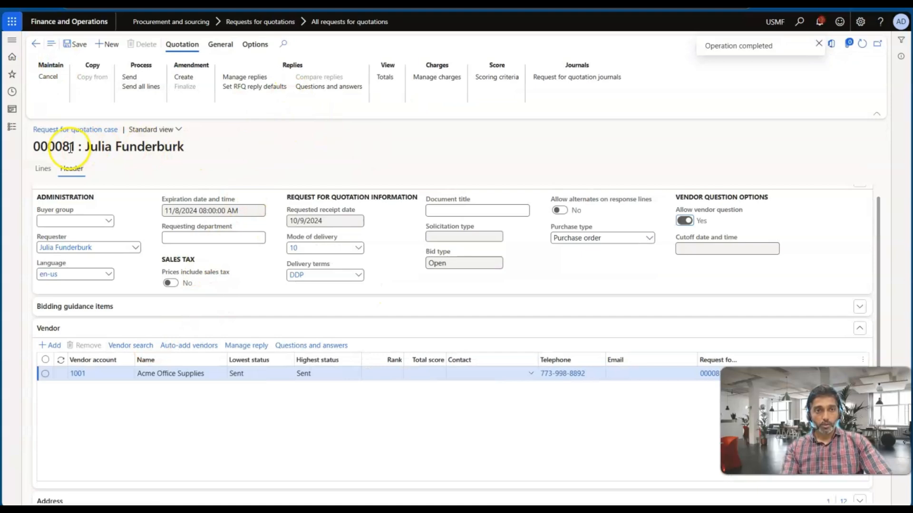
{"action": "left_click", "coordinate": [326, 87]}
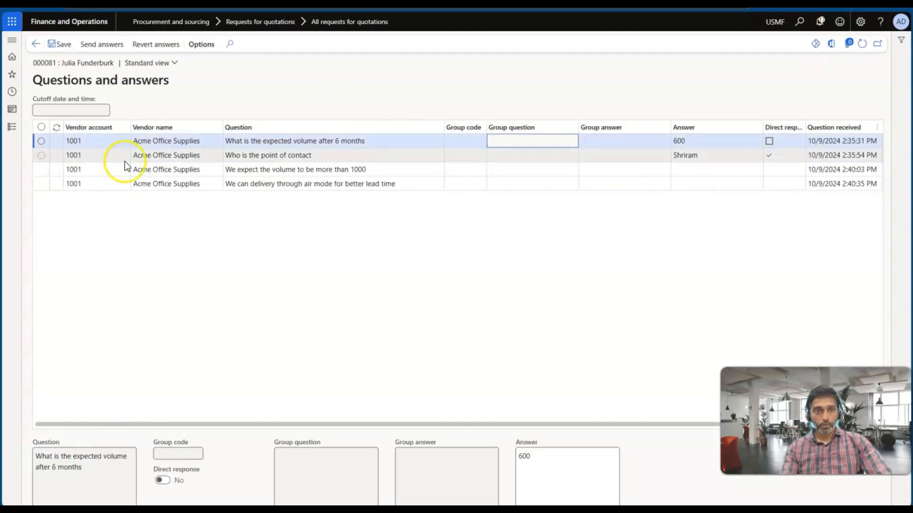
{"action": "left_click", "coordinate": [42, 170]}
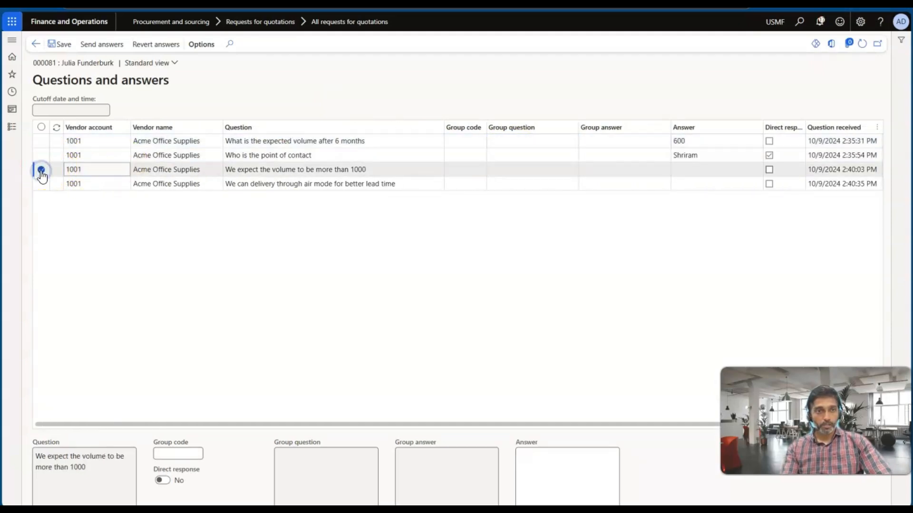
{"action": "left_click", "coordinate": [42, 185]}
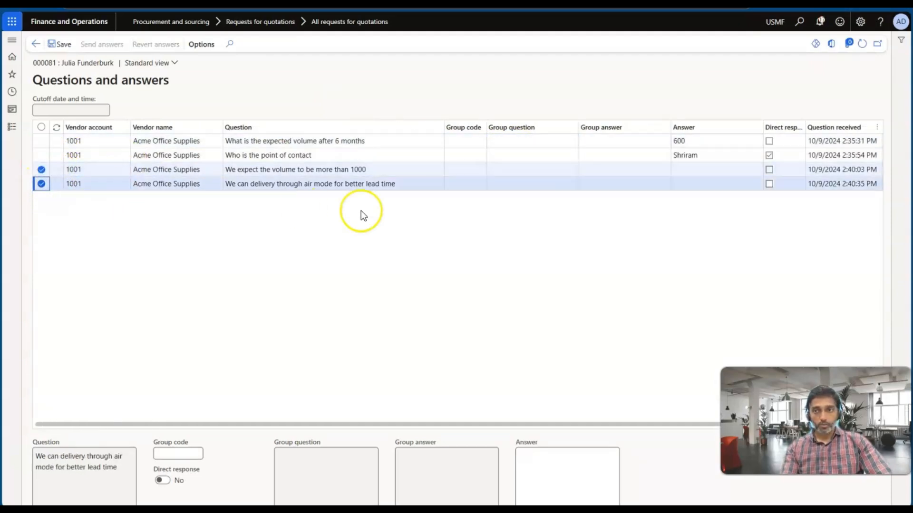
{"action": "left_click", "coordinate": [42, 170]}
{"action": "left_click", "coordinate": [41, 184]}
{"action": "scroll", "coordinate": [341, 203], "scroll_direction": "right", "scroll_amount": 2}
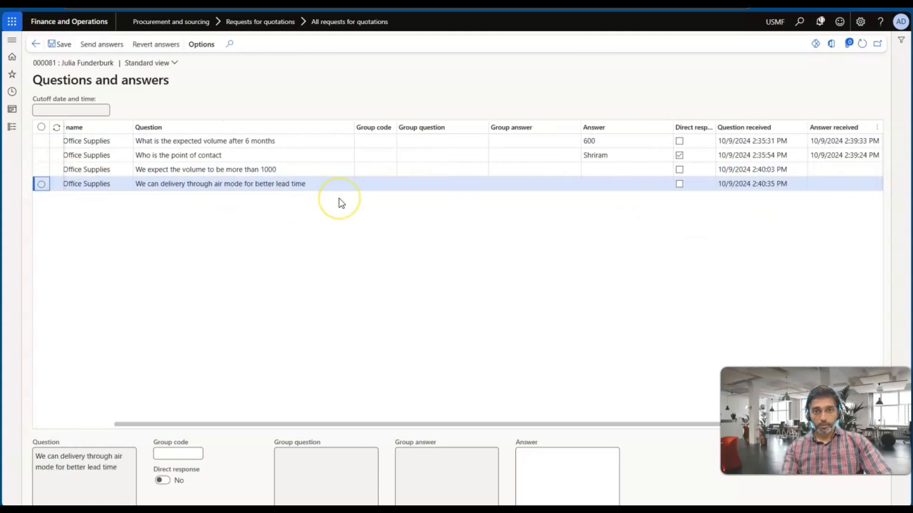
{"action": "scroll", "coordinate": [341, 203], "scroll_direction": "right", "scroll_amount": 1}
{"action": "left_click", "coordinate": [282, 170]}
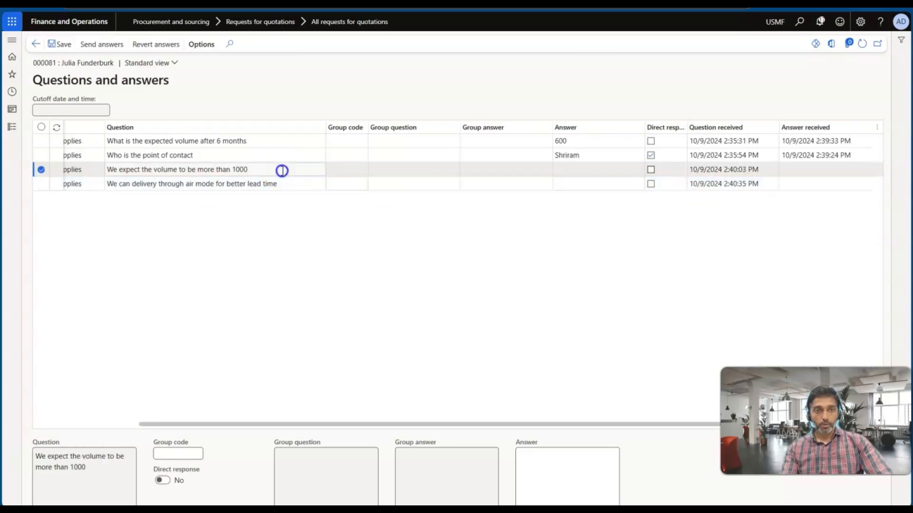
{"action": "scroll", "coordinate": [136, 184], "scroll_direction": "left", "scroll_amount": 3}
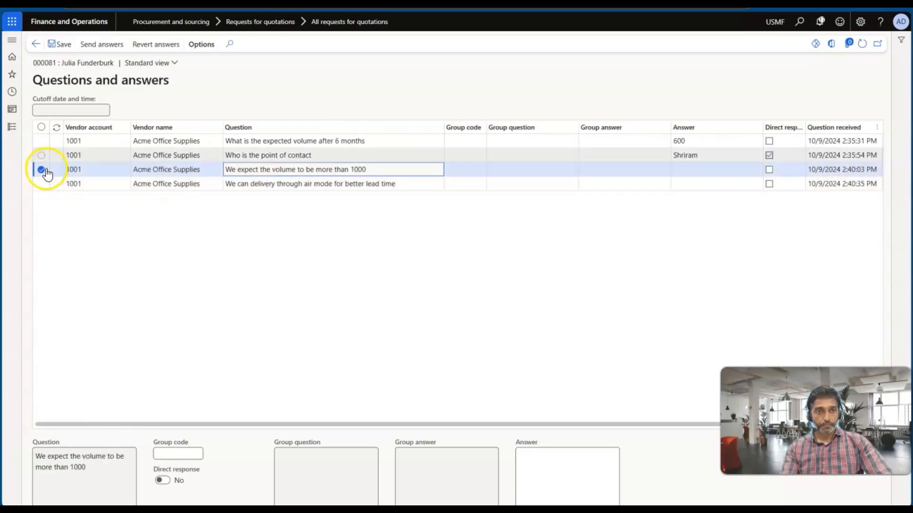
{"action": "left_click", "coordinate": [41, 128]}
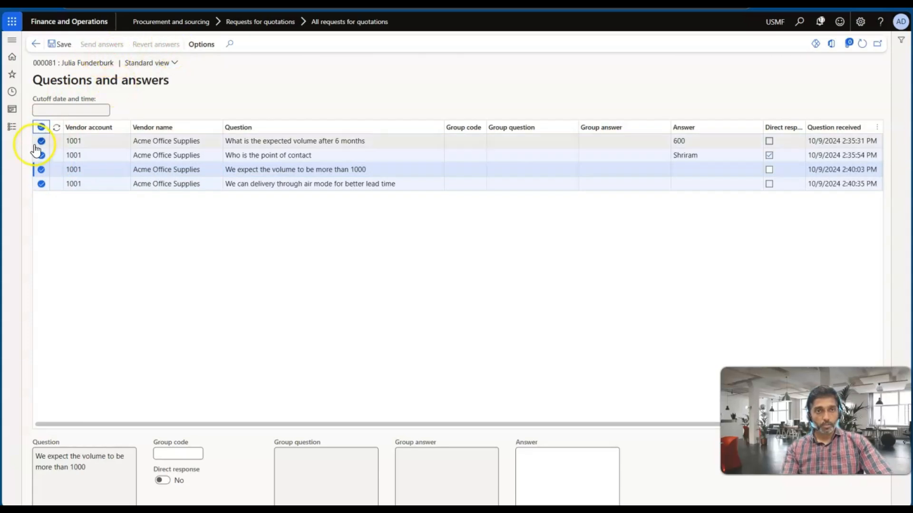
{"action": "left_click", "coordinate": [42, 129]}
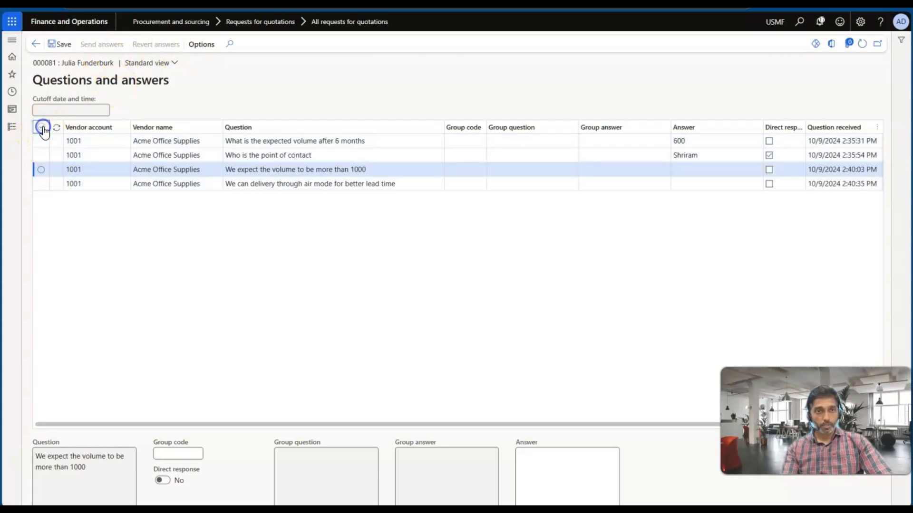
Turn on direct response for the air mode delivery question and the question about volume above 1000.
{"action": "left_click", "coordinate": [42, 184]}
{"action": "scroll", "coordinate": [281, 196], "scroll_direction": "right", "scroll_amount": 3}
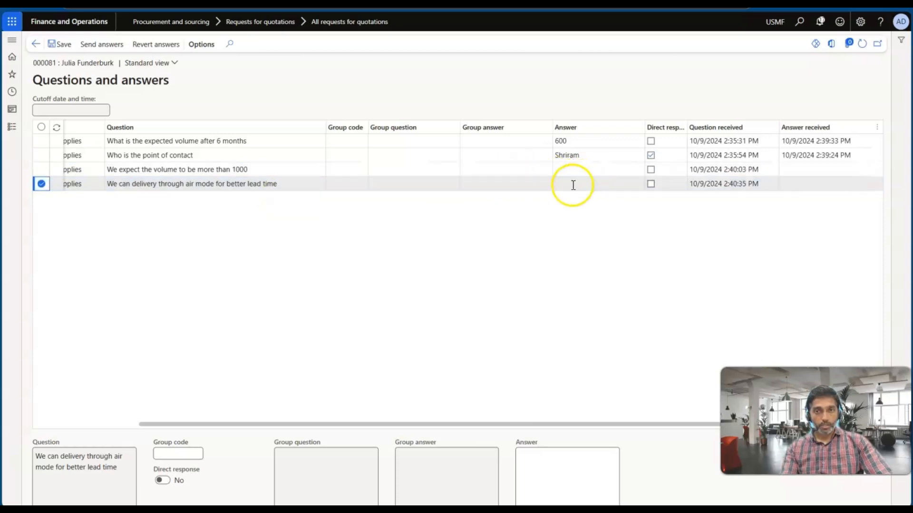
{"action": "left_click", "coordinate": [162, 481]}
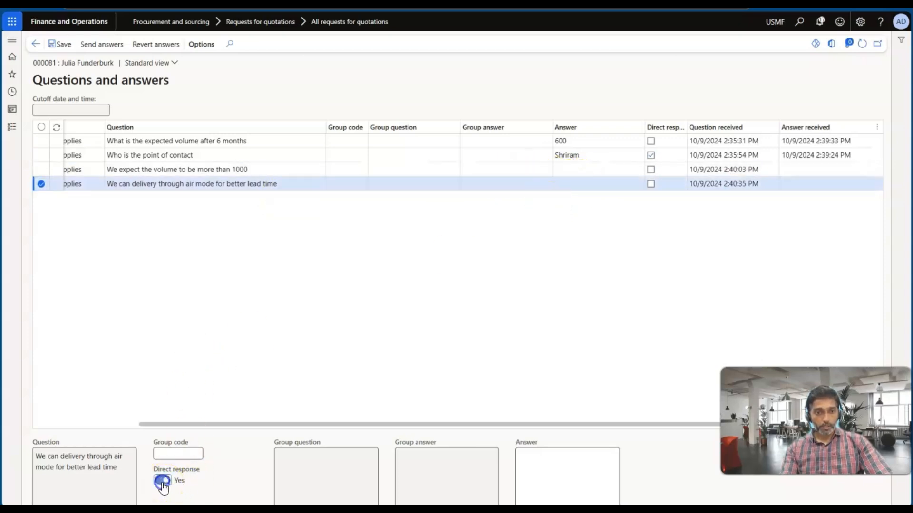
{"action": "left_click", "coordinate": [650, 170]}
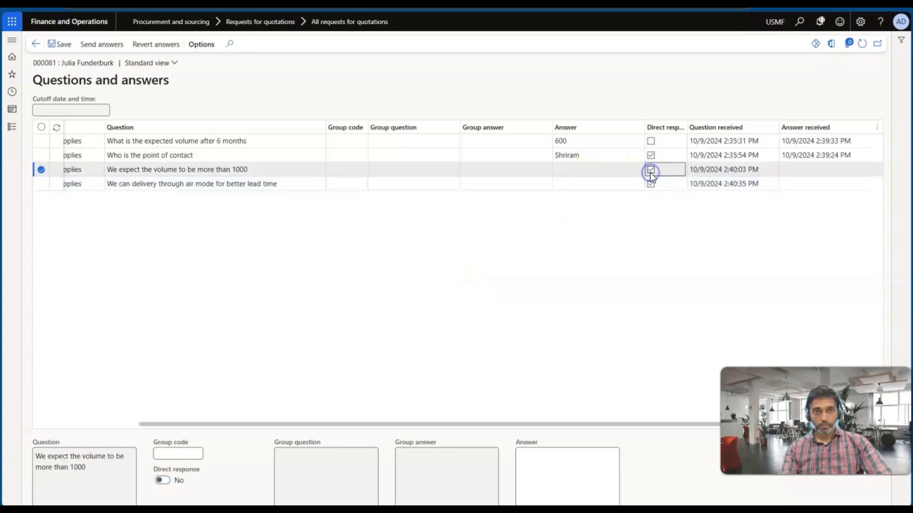
Answer "no" to the question about volume above 1000 and "yes" to the air mode delivery question.
{"action": "left_click", "coordinate": [590, 167]}
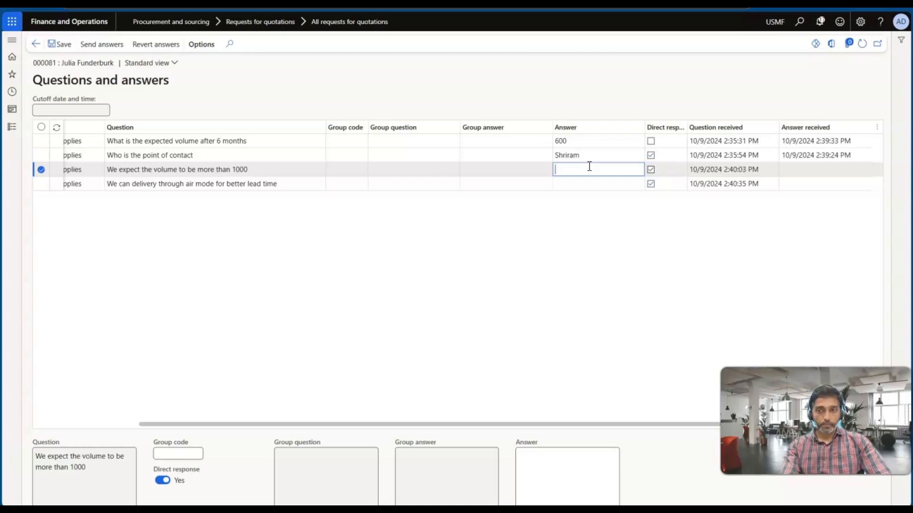
{"action": "type", "text": "no"}
{"action": "key", "text": "Tab"}
{"action": "left_click", "coordinate": [571, 188]}
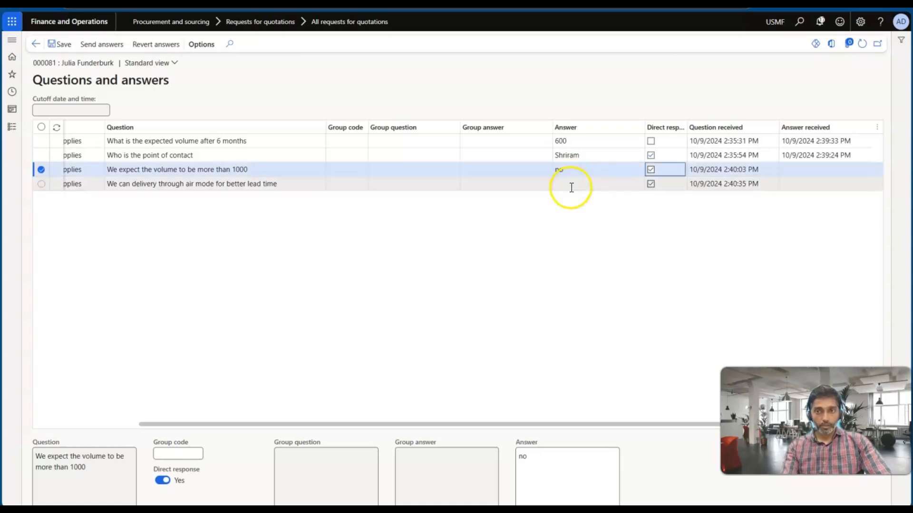
{"action": "type", "text": "yes"}
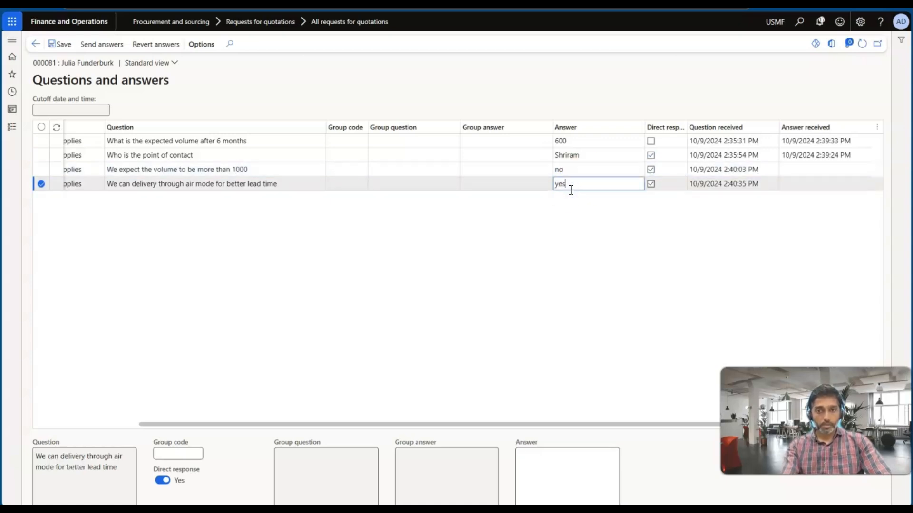
{"action": "key", "text": "Tab"}
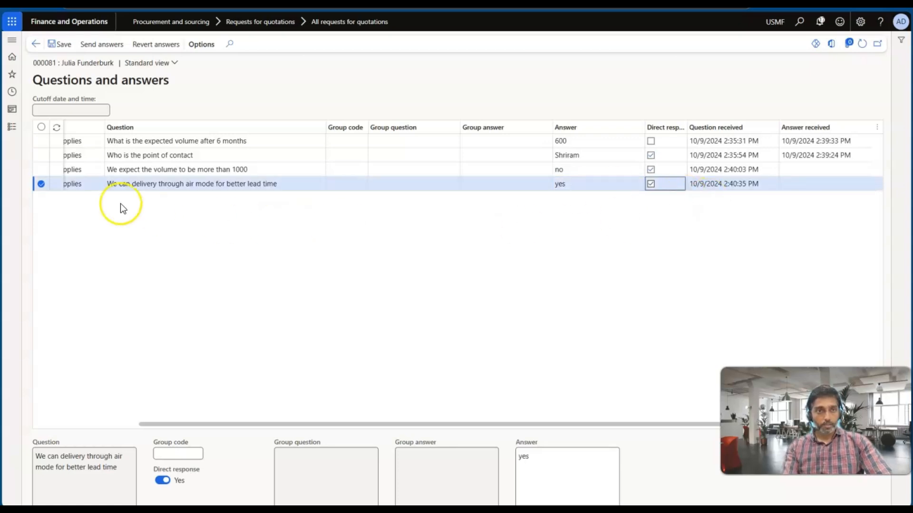
{"action": "left_click", "coordinate": [41, 170]}
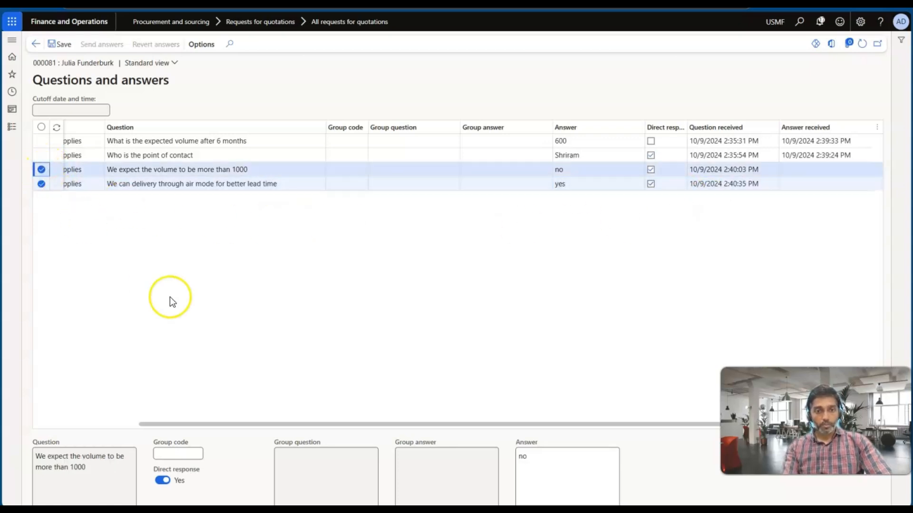
{"action": "scroll", "coordinate": [191, 313], "scroll_direction": "left", "scroll_amount": 3}
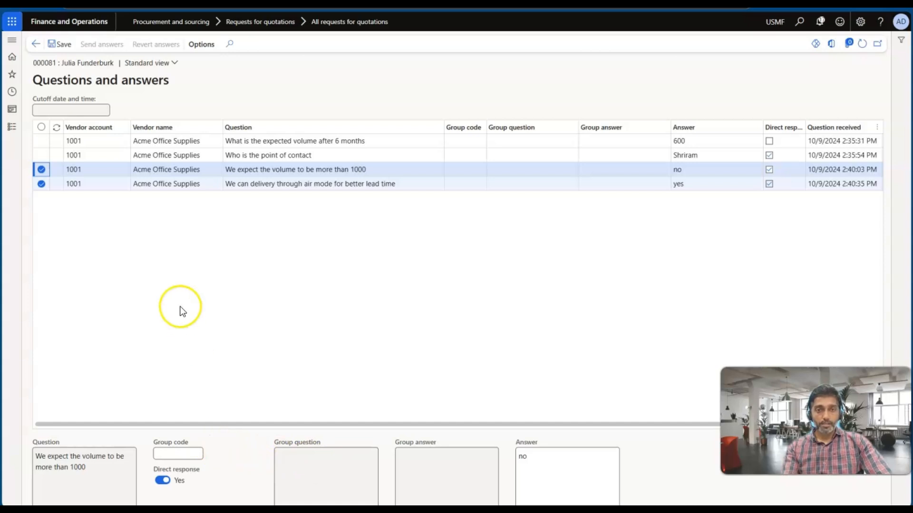
{"action": "left_click", "coordinate": [41, 170]}
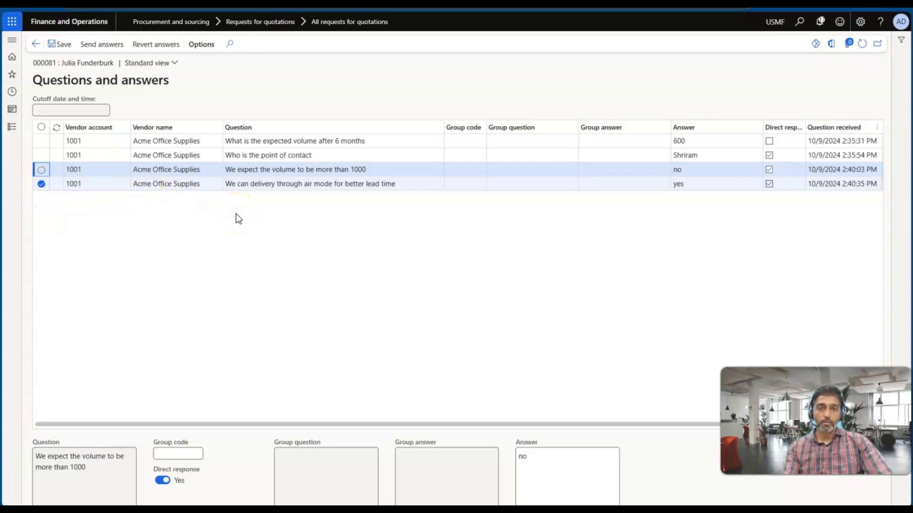
{"action": "scroll", "coordinate": [413, 207], "scroll_direction": "right", "scroll_amount": 1}
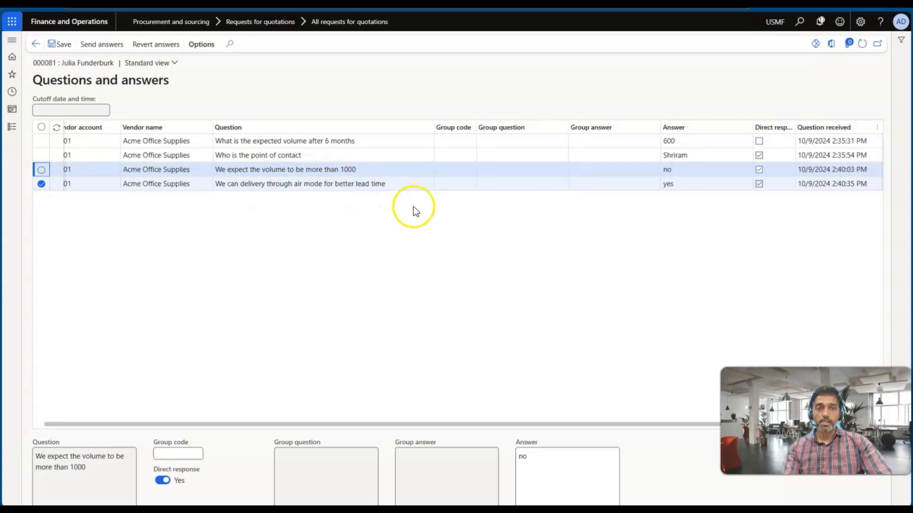
{"action": "scroll", "coordinate": [342, 220], "scroll_direction": "left", "scroll_amount": 1}
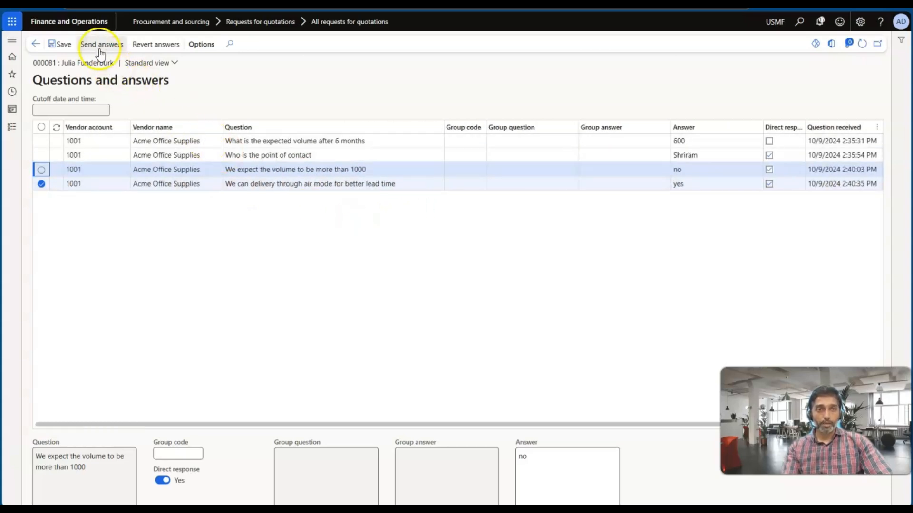
{"action": "scroll", "coordinate": [362, 182], "scroll_direction": "right", "scroll_amount": 5}
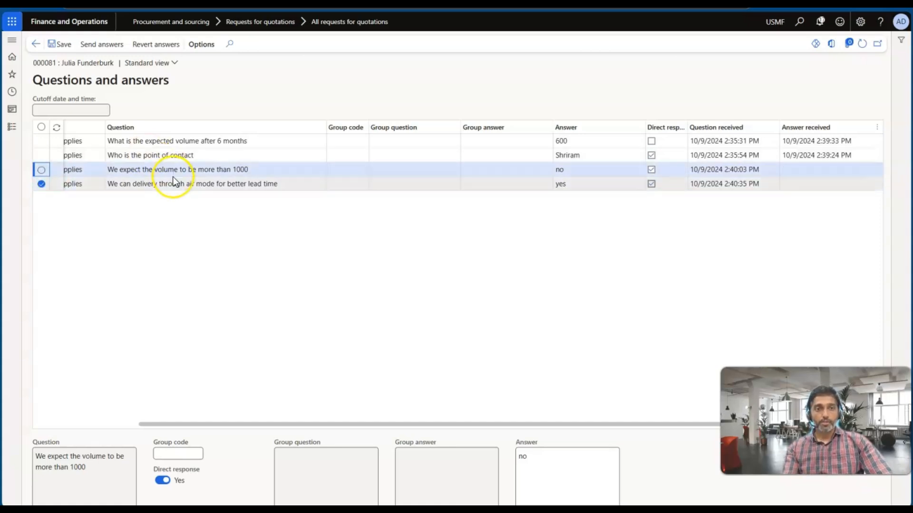
{"action": "scroll", "coordinate": [173, 176], "scroll_direction": "left", "scroll_amount": 5}
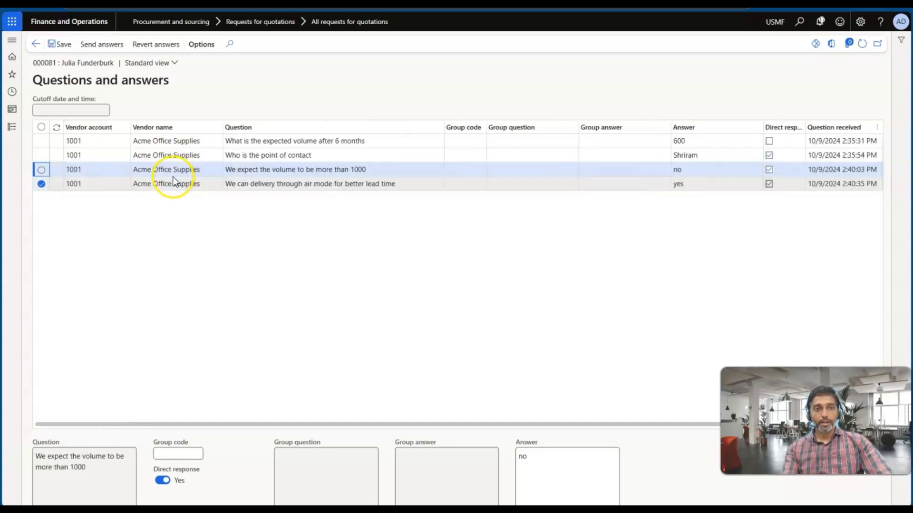
{"action": "left_click", "coordinate": [89, 185]}
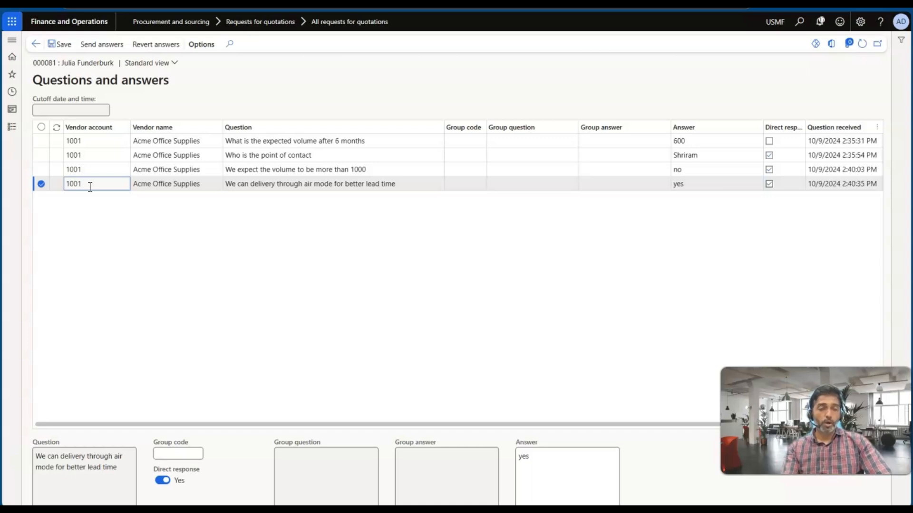
Publish the answer to the question about volume above 1000.
{"action": "left_click", "coordinate": [88, 169]}
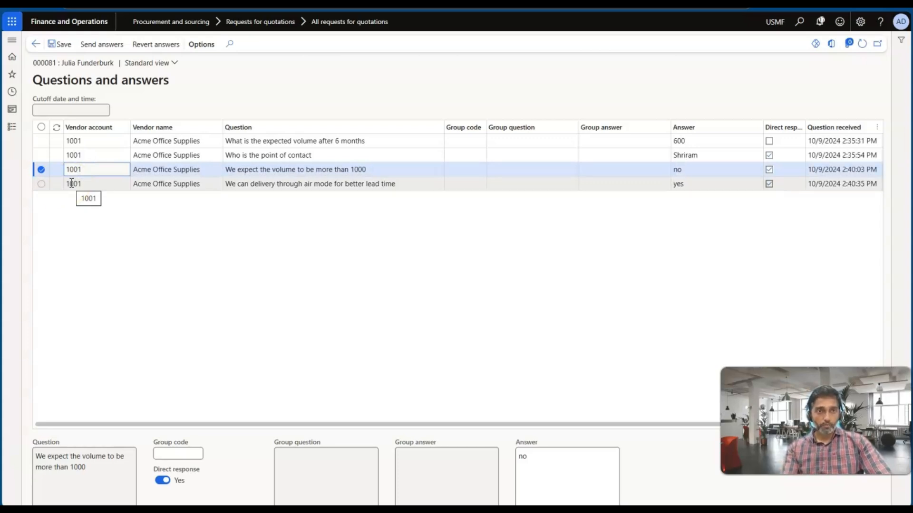
{"action": "left_click", "coordinate": [107, 52]}
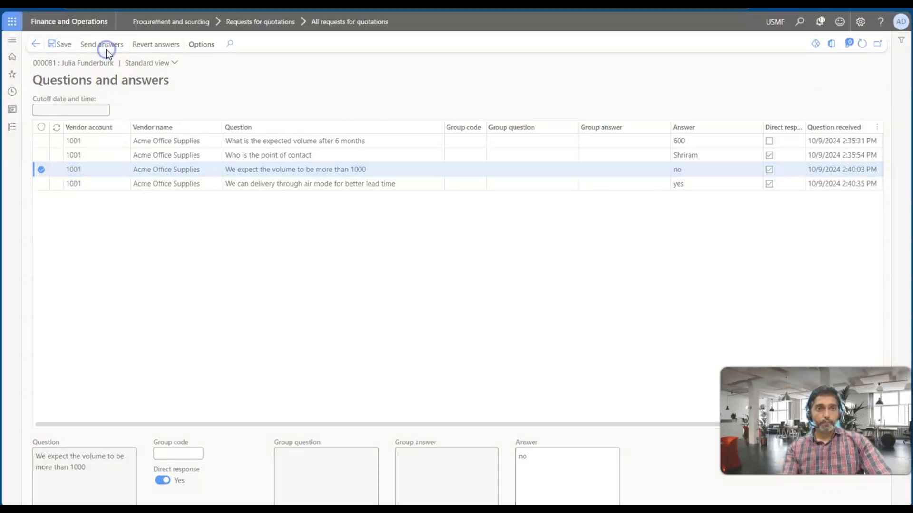
{"action": "left_click", "coordinate": [556, 241]}
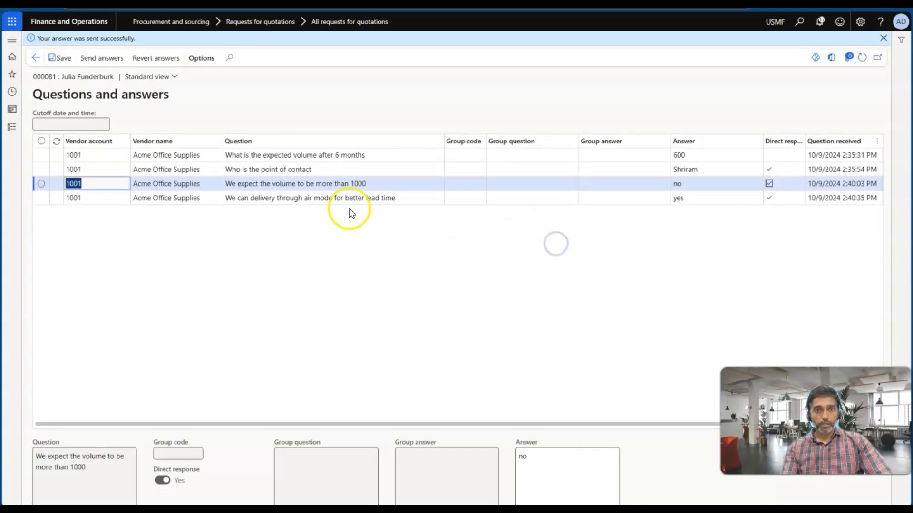
Publish the answer to the air mode delivery question, save, and return to the RFQ case.
{"action": "left_click", "coordinate": [114, 198]}
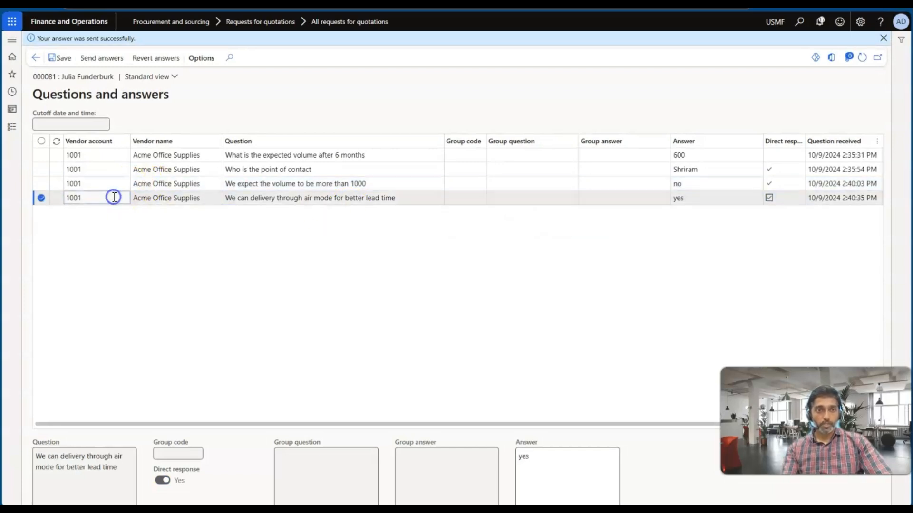
{"action": "left_click", "coordinate": [88, 59]}
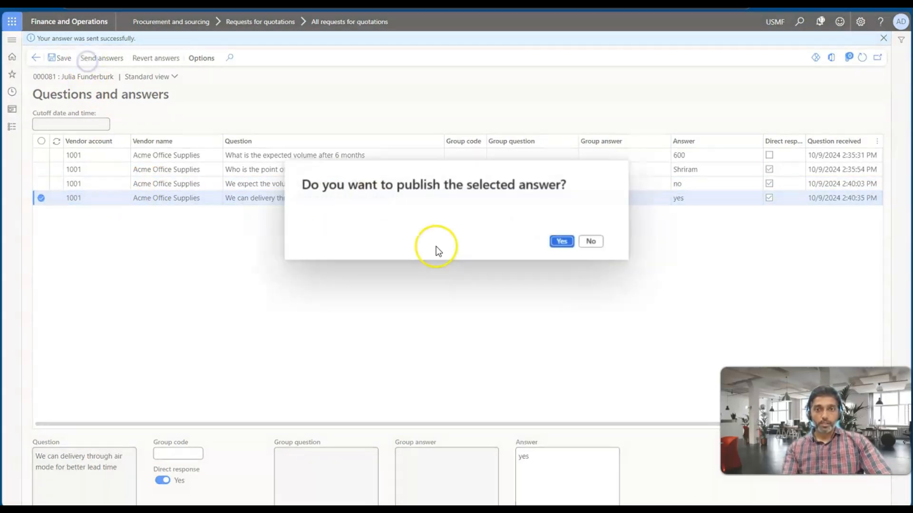
{"action": "left_click", "coordinate": [558, 242]}
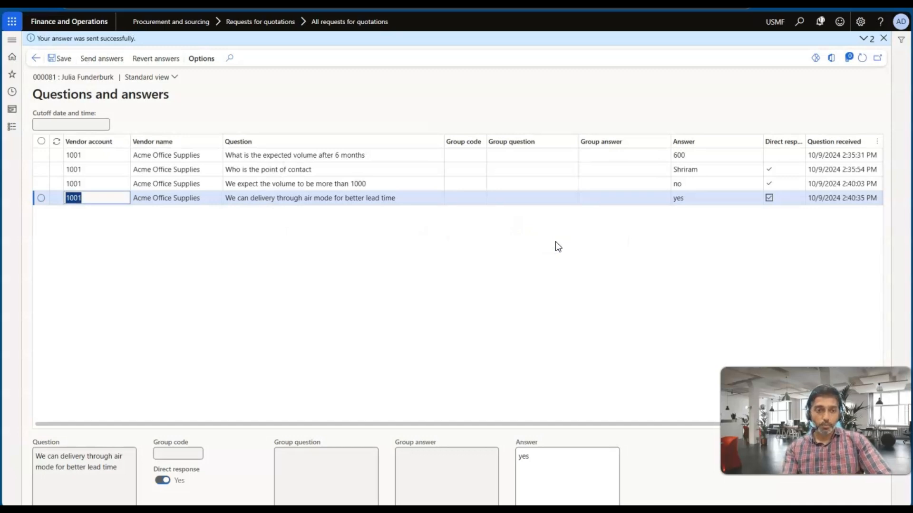
{"action": "left_click", "coordinate": [49, 59]}
{"action": "left_click", "coordinate": [36, 58]}
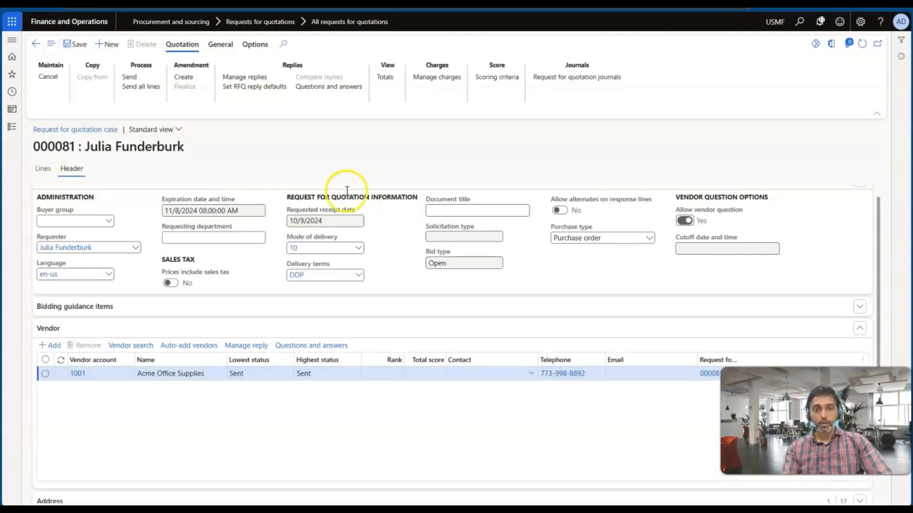
Review the RFQ case's questions and answers again and return to the case's vendor section.
{"action": "left_click", "coordinate": [326, 91]}
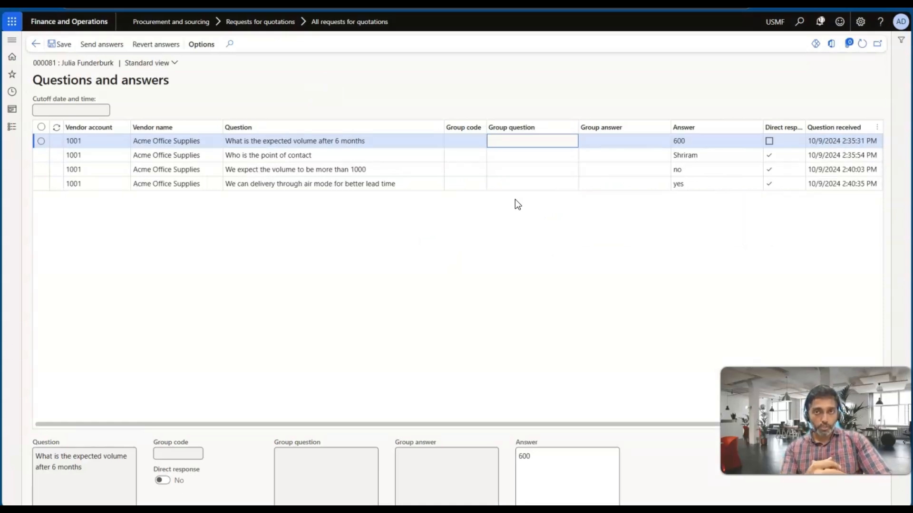
{"action": "left_click", "coordinate": [35, 43]}
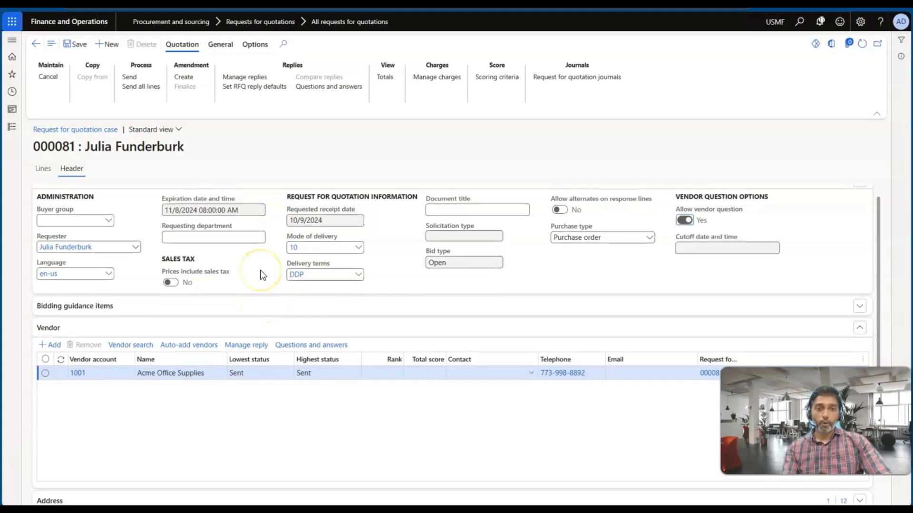
{"action": "scroll", "coordinate": [261, 271], "scroll_direction": "down", "scroll_amount": 1}
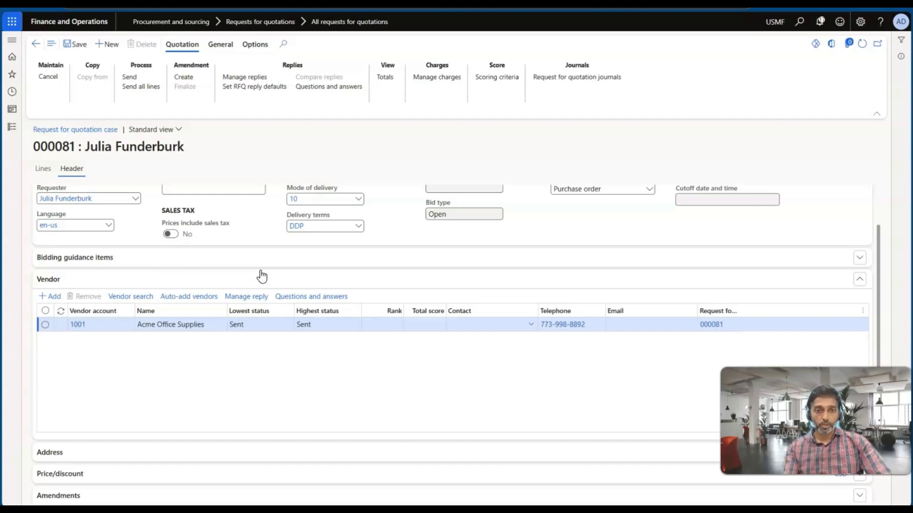
Switch to the Request for Quotation presentation slide about responding to vendor questions.
{"action": "key", "text": "alt+Tab"}
{"action": "key", "text": "alt+Tab"}
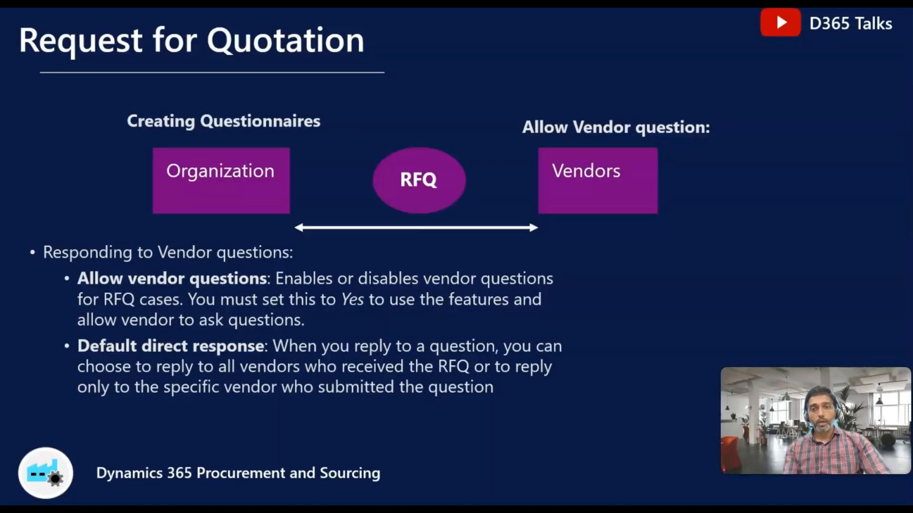